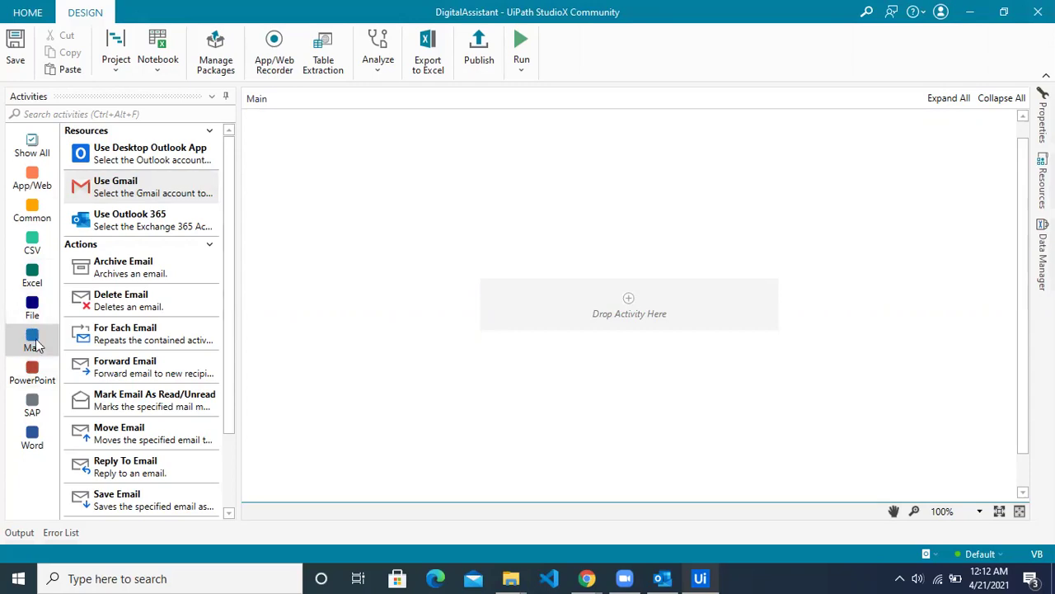
Step: Drag the Use Gmail activity from the Mail category into the Main workflow
{"action": "left_click_drag", "start_coordinate": [123, 190], "coordinate": [633, 292]}
Step: Add a new Gmail account with My ID/Secret authentication, then switch to Chrome's new tab
{"action": "left_click", "coordinate": [664, 257]}
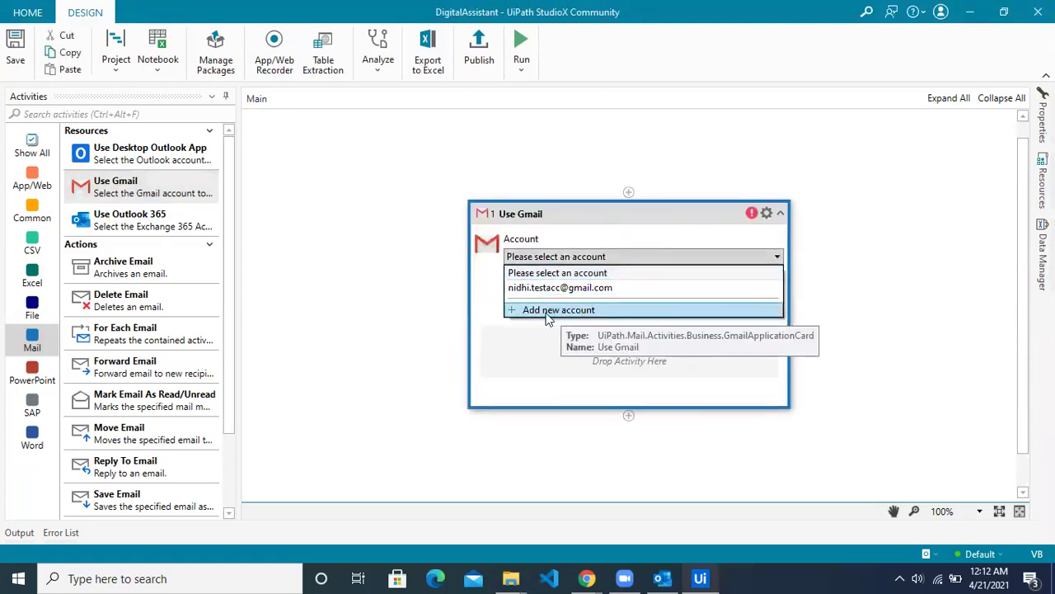
{"action": "left_click", "coordinate": [554, 310]}
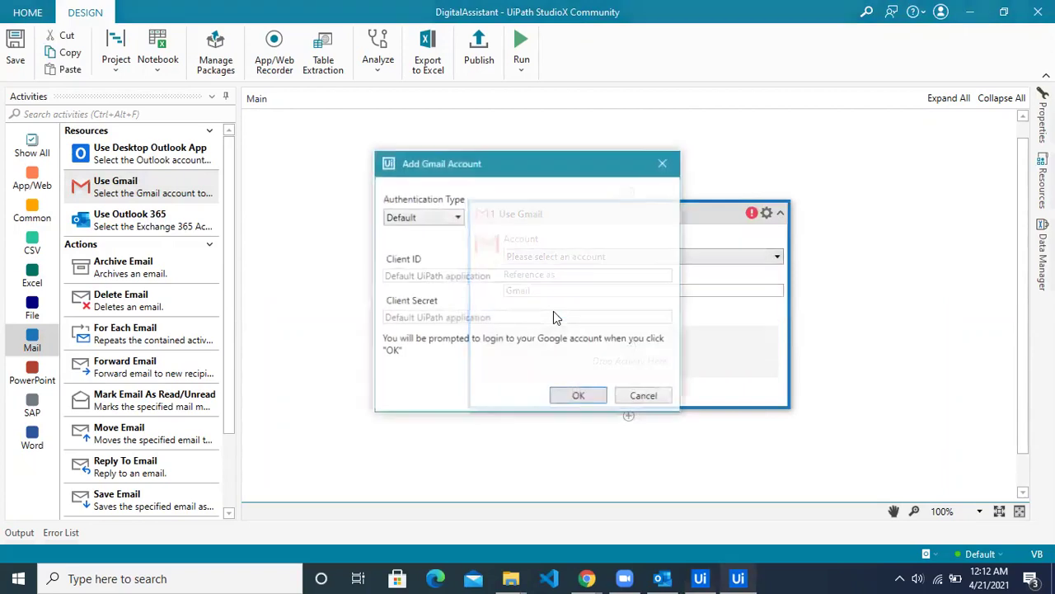
{"action": "left_click_drag", "start_coordinate": [504, 163], "coordinate": [433, 135]}
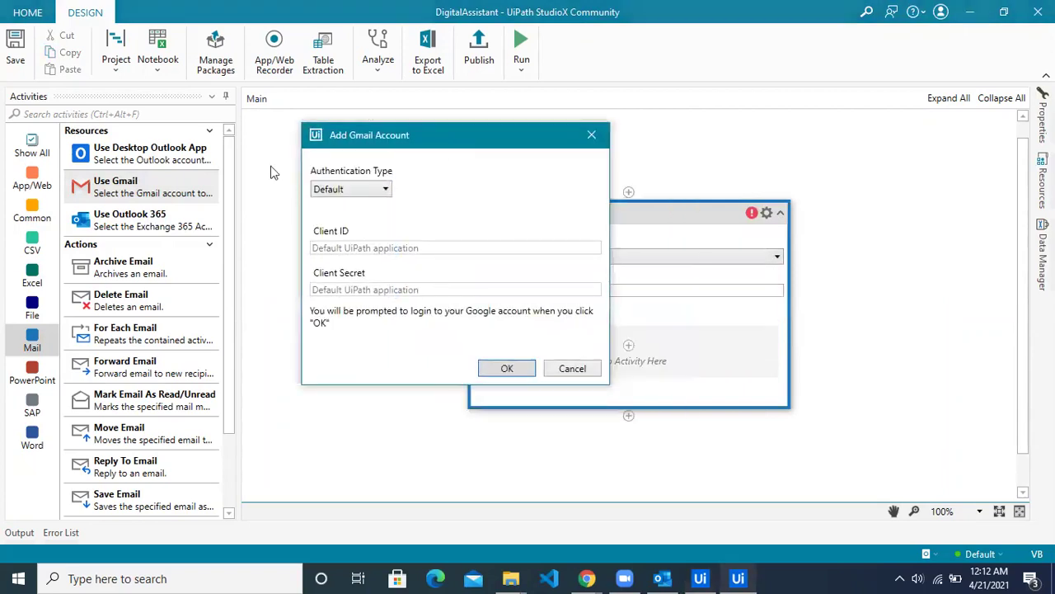
{"action": "left_click", "coordinate": [363, 192]}
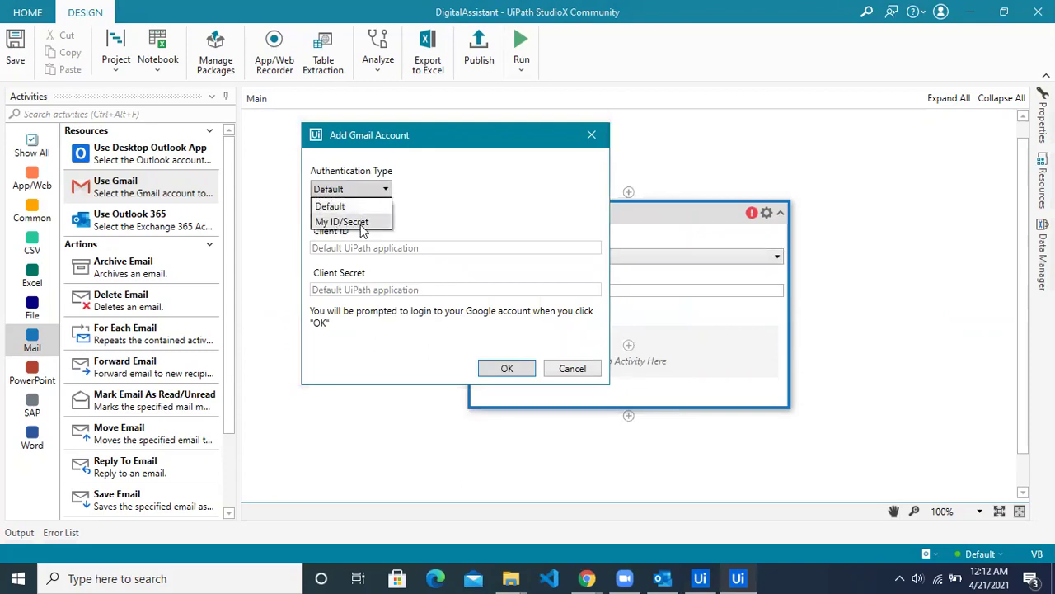
{"action": "left_click", "coordinate": [358, 223]}
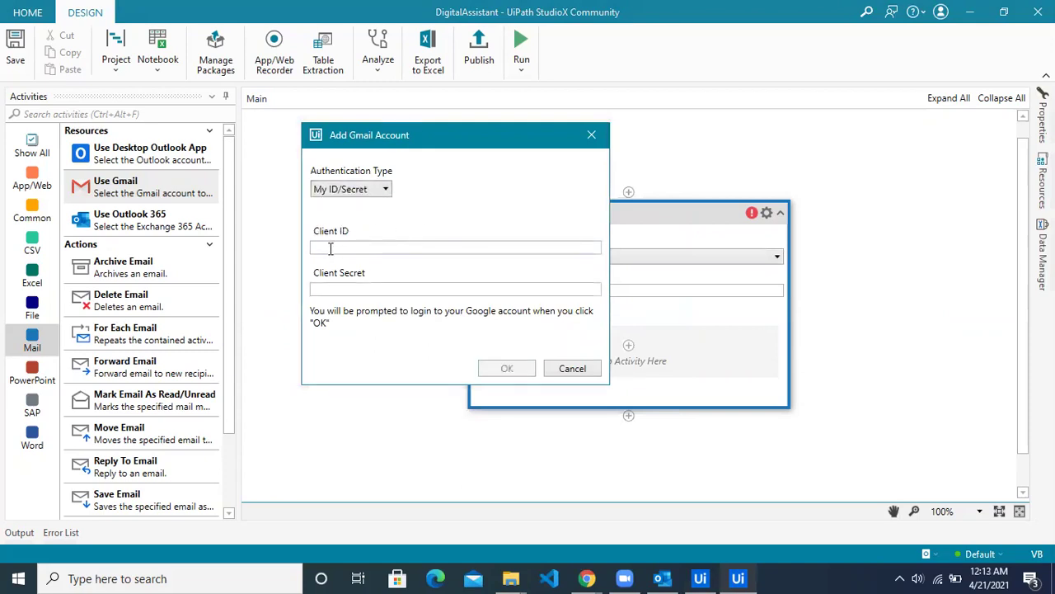
{"action": "left_click", "coordinate": [339, 288]}
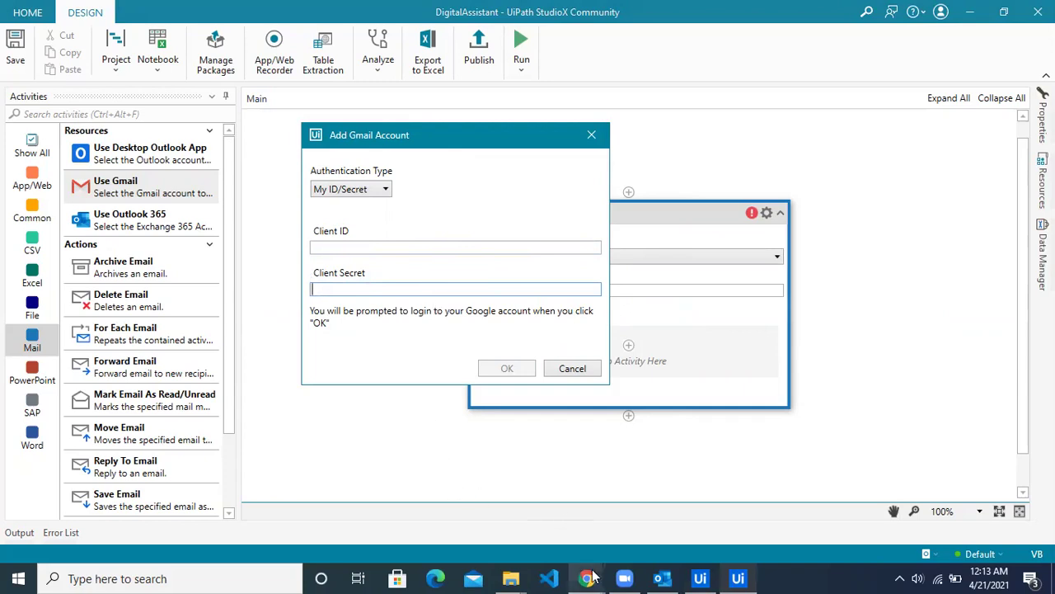
{"action": "mouse_move", "coordinate": [587, 577]}
{"action": "left_click", "coordinate": [627, 511]}
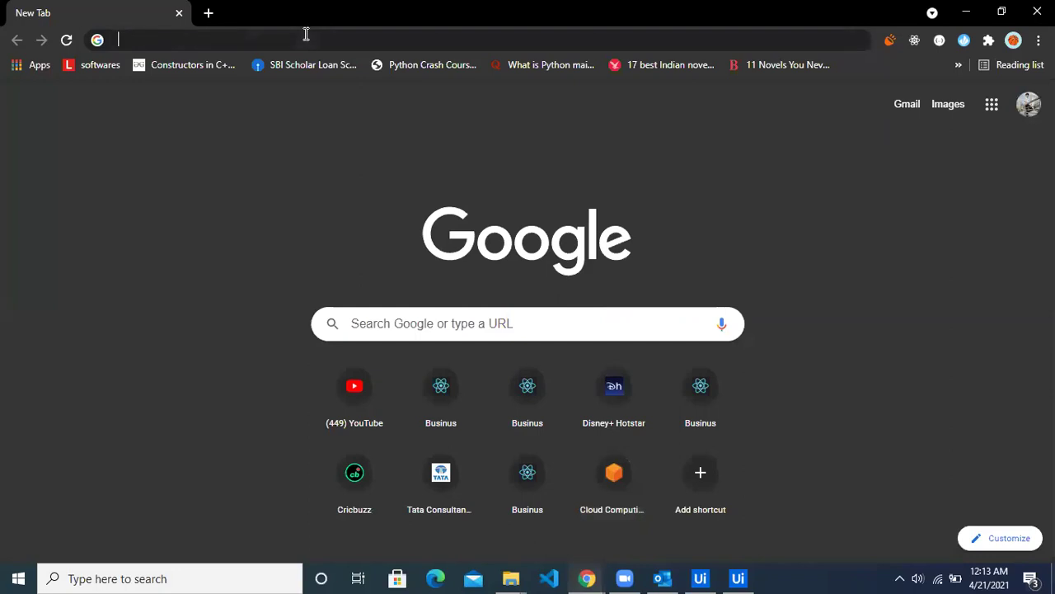
Step: Go to console.developers.google.com in Chrome
{"action": "left_click", "coordinate": [305, 37]}
{"action": "type", "text": "co"}
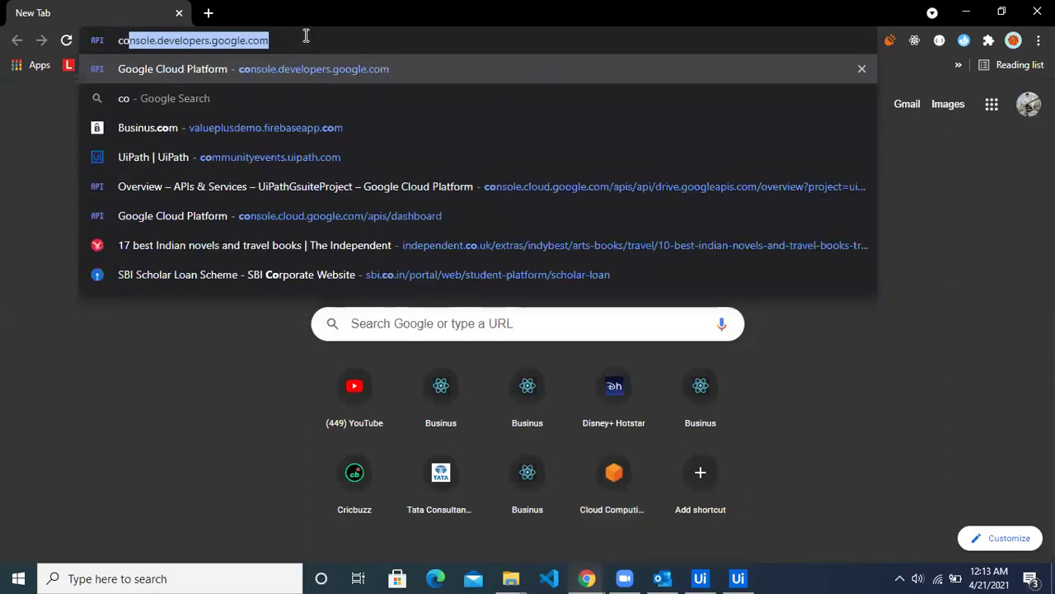
{"action": "key", "text": "Return"}
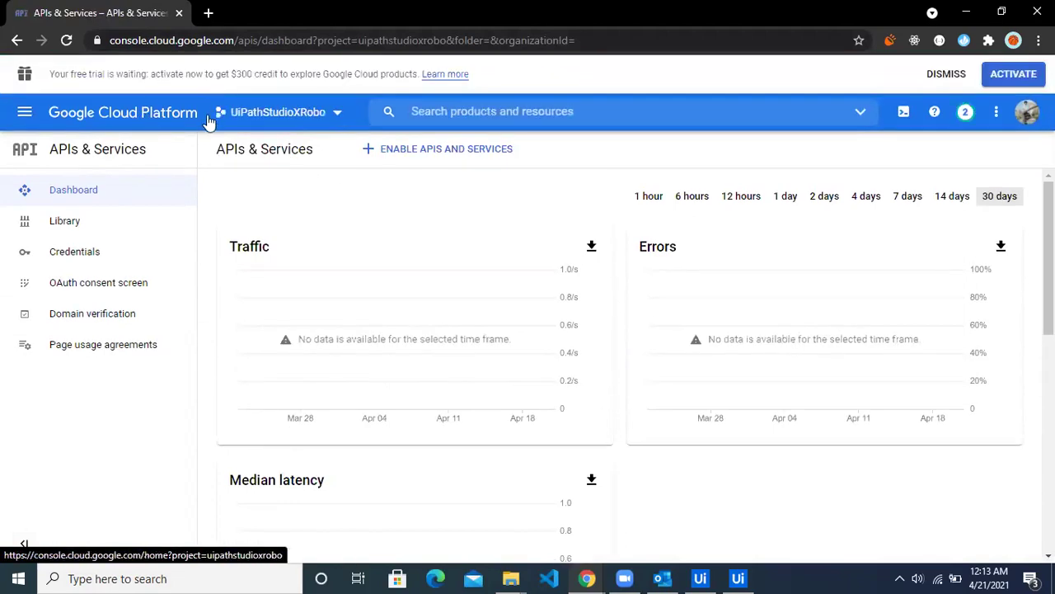
Step: Create a new Google Cloud project named UiPathStudioXRobot
{"action": "left_click", "coordinate": [272, 122]}
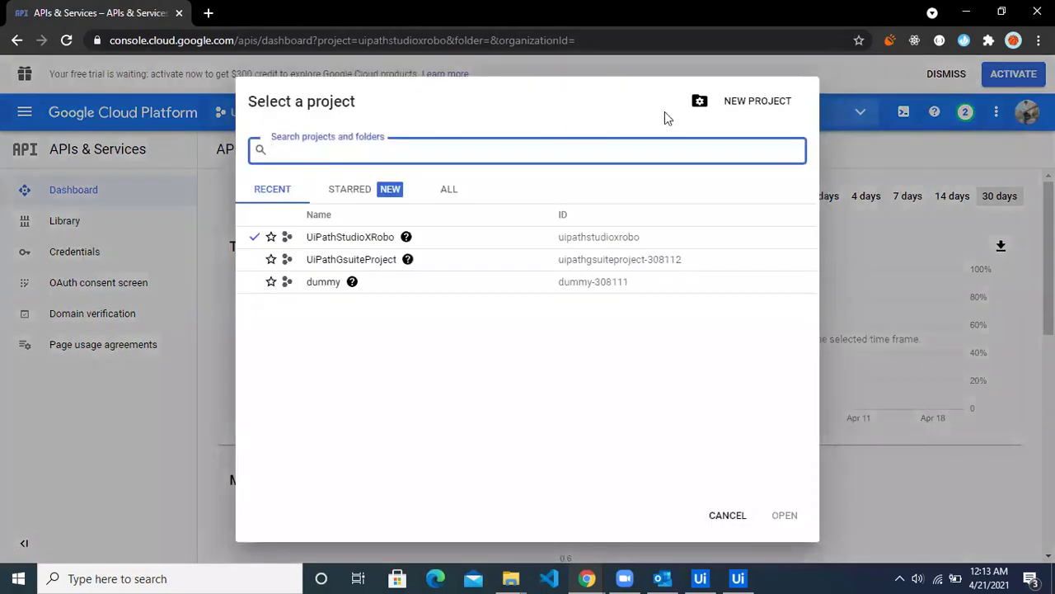
{"action": "left_click", "coordinate": [755, 102]}
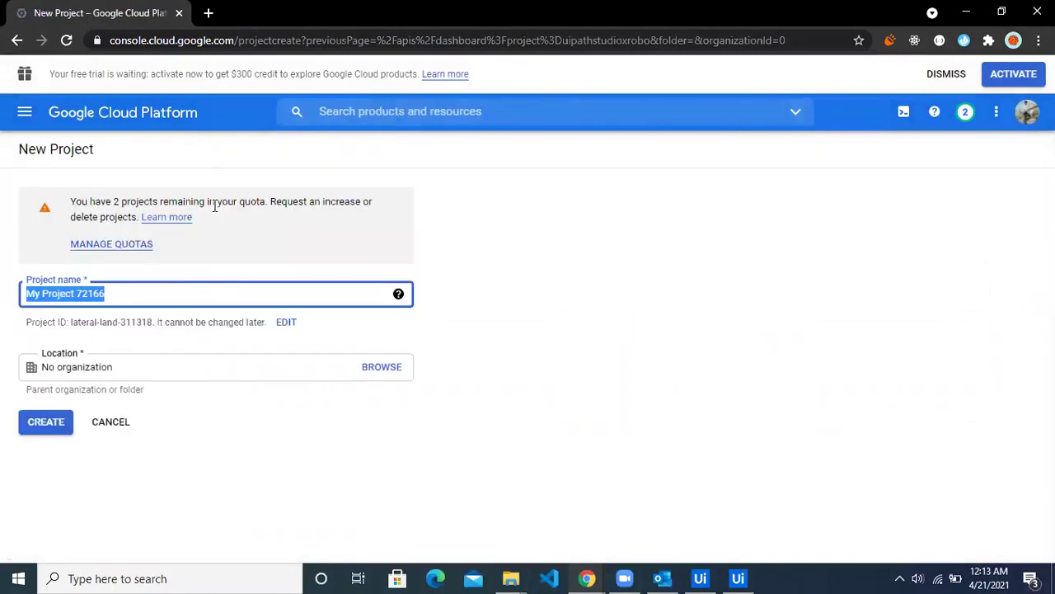
{"action": "type", "text": "UiPath"}
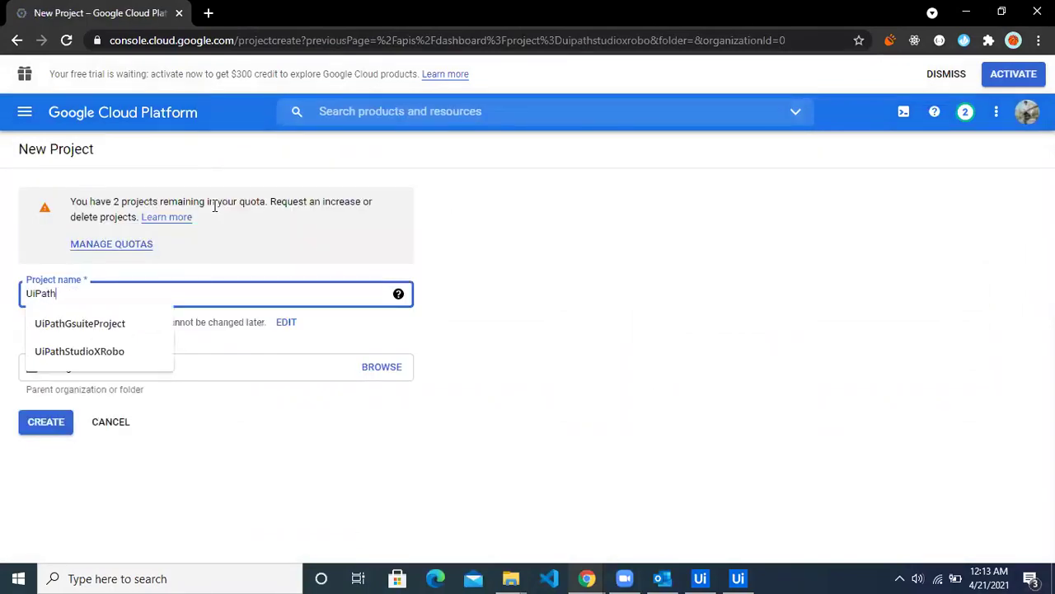
{"action": "type", "text": "St"}
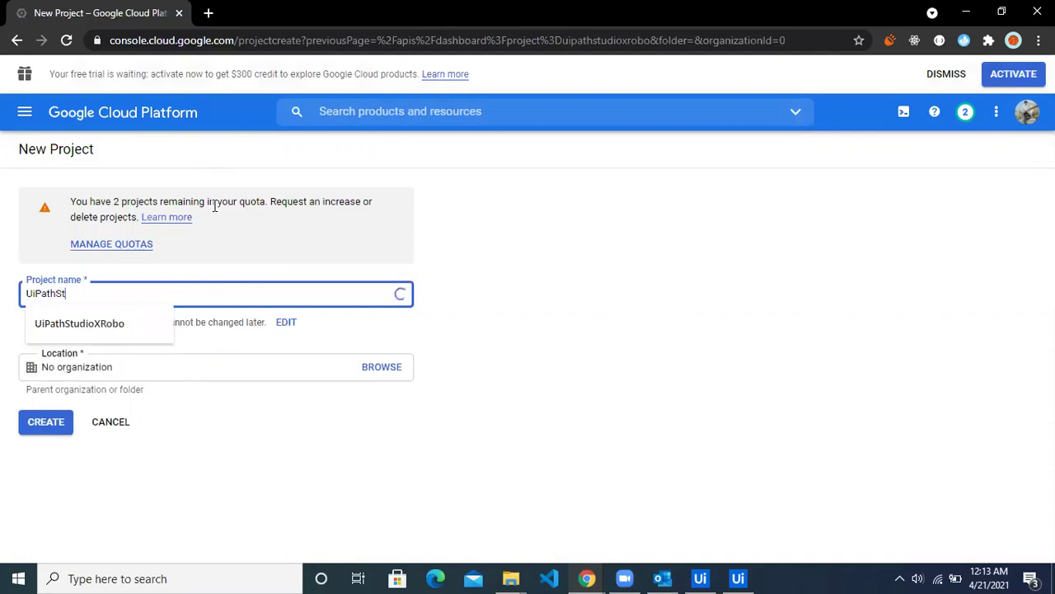
{"action": "type", "text": "udioXRobot"}
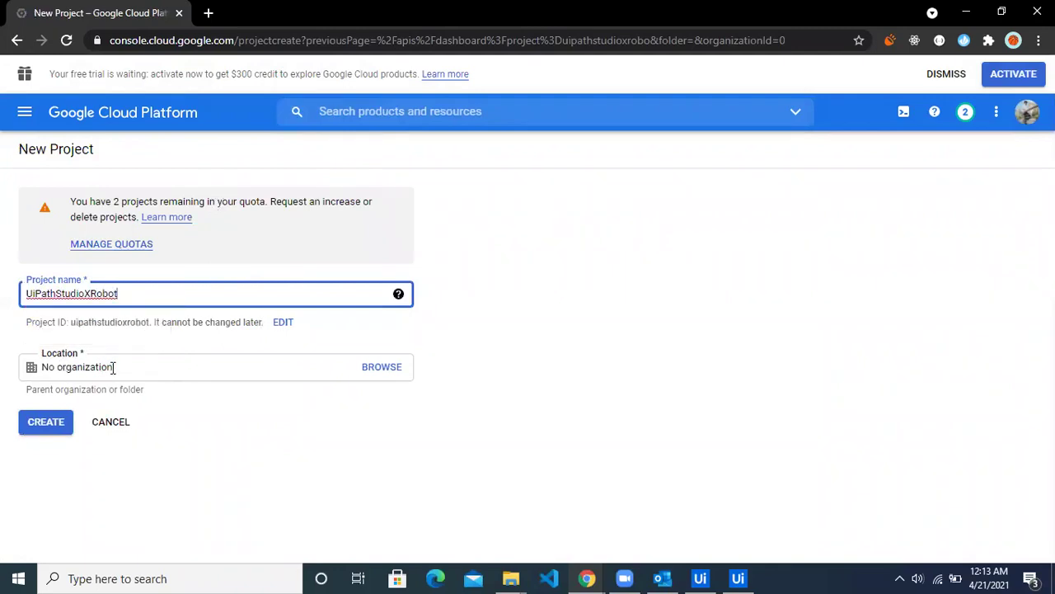
{"action": "left_click", "coordinate": [62, 423]}
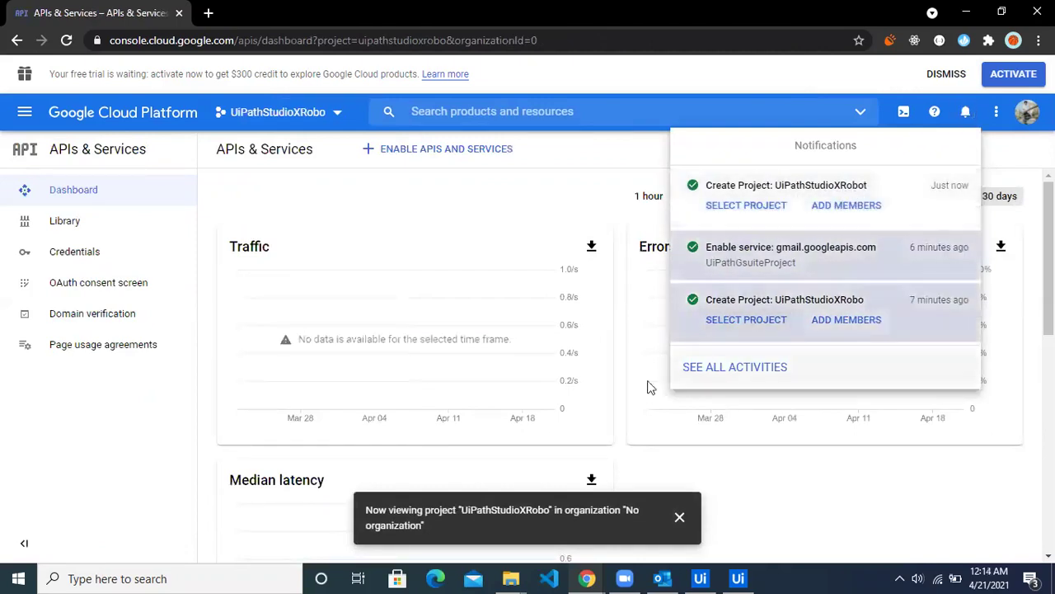
{"action": "left_click", "coordinate": [115, 423]}
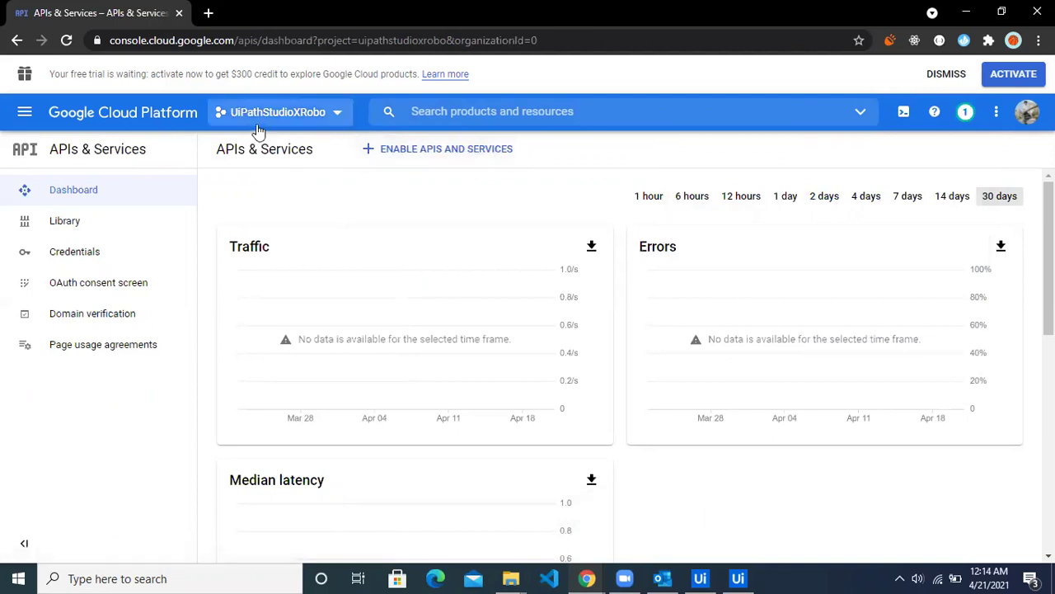
Step: Switch the console to the UiPathStudioXRobot project
{"action": "left_click", "coordinate": [298, 120]}
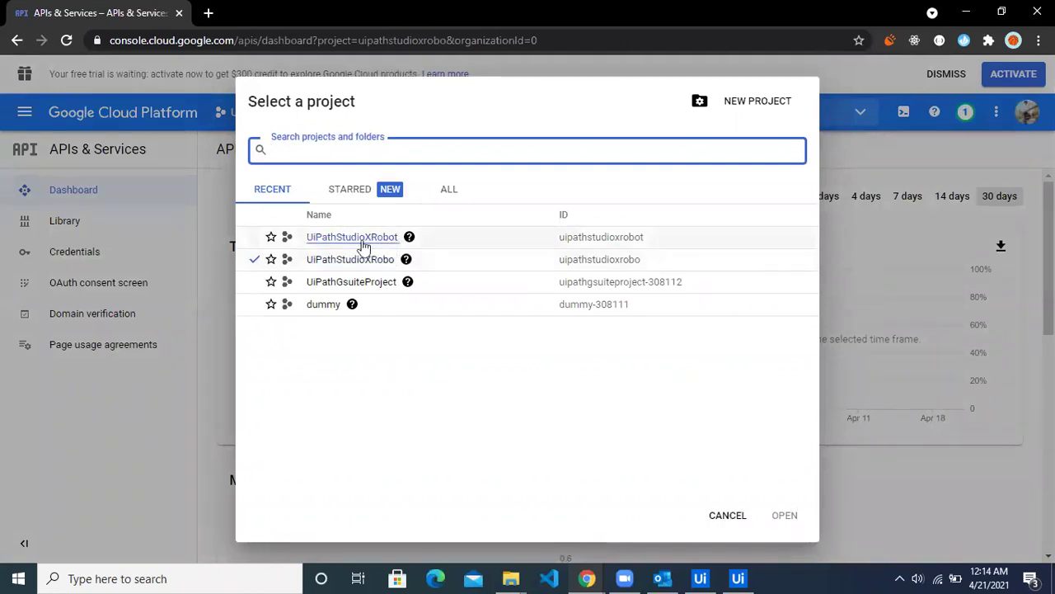
{"action": "left_click", "coordinate": [258, 241]}
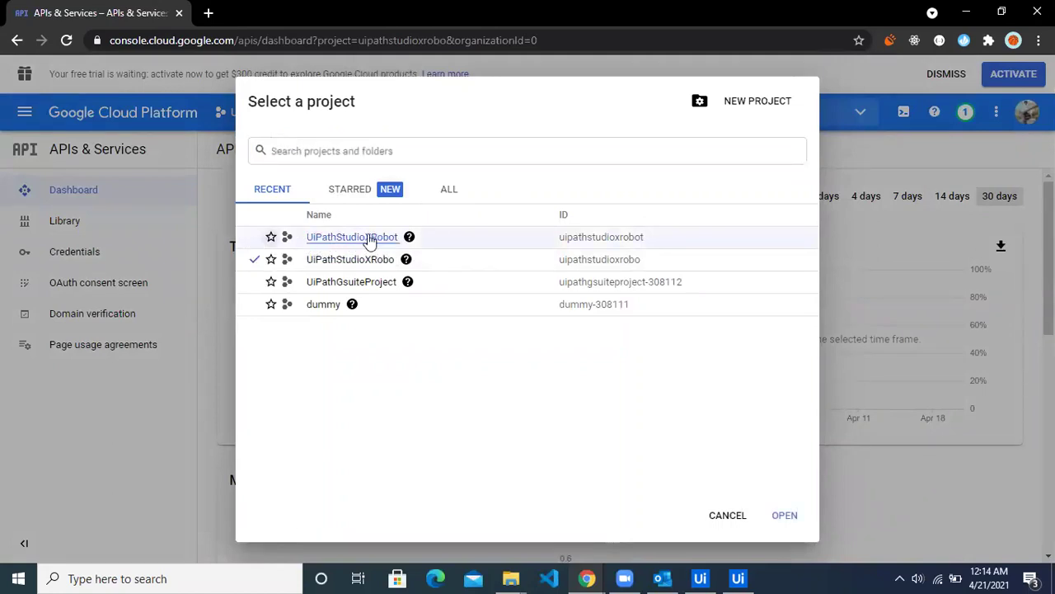
{"action": "left_click", "coordinate": [370, 238]}
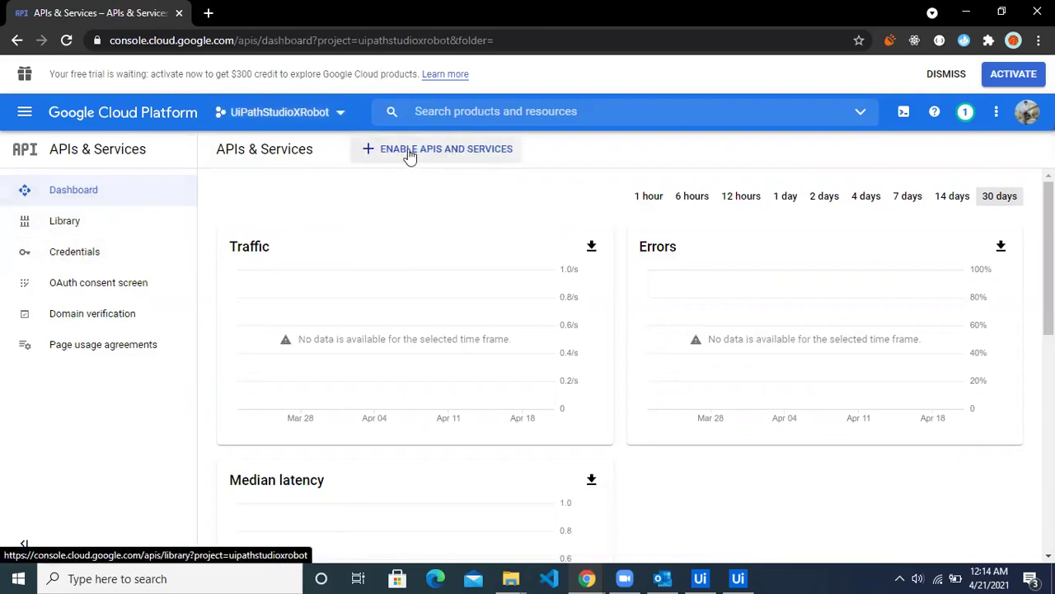
Step: Search the API Library for 'gmail api' and open the Gmail API page
{"action": "left_click", "coordinate": [449, 155]}
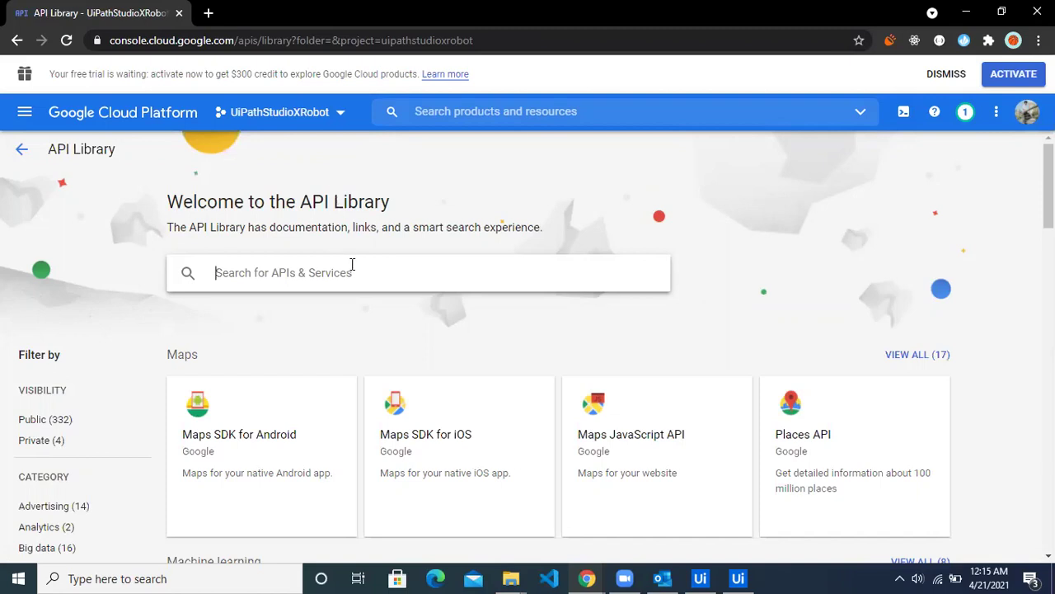
{"action": "type", "text": "gil"}
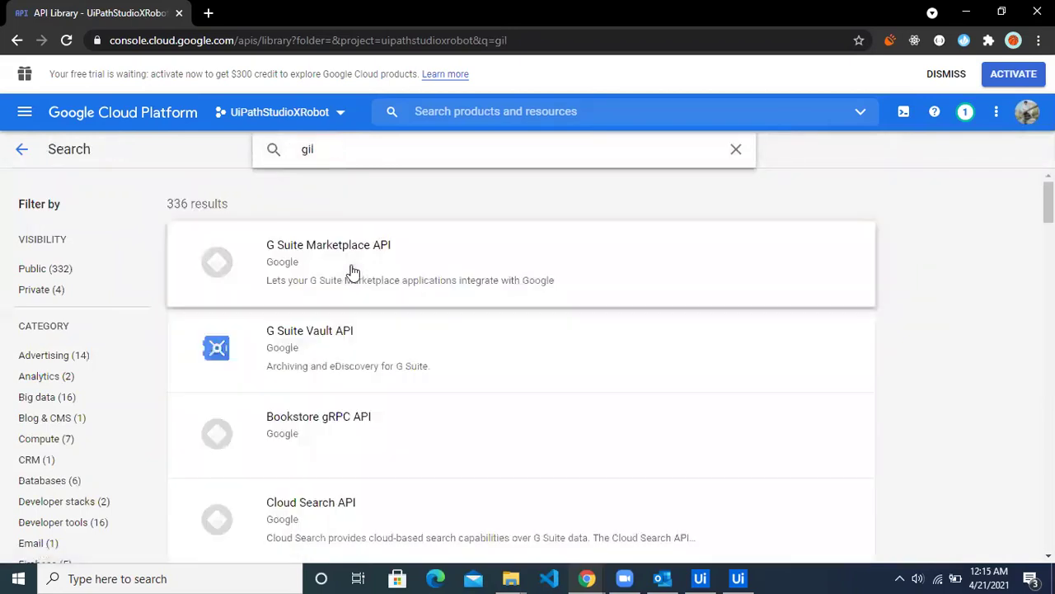
{"action": "key", "text": "BackSpace"}
{"action": "key", "text": "BackSpace"}
{"action": "type", "text": "mailap"}
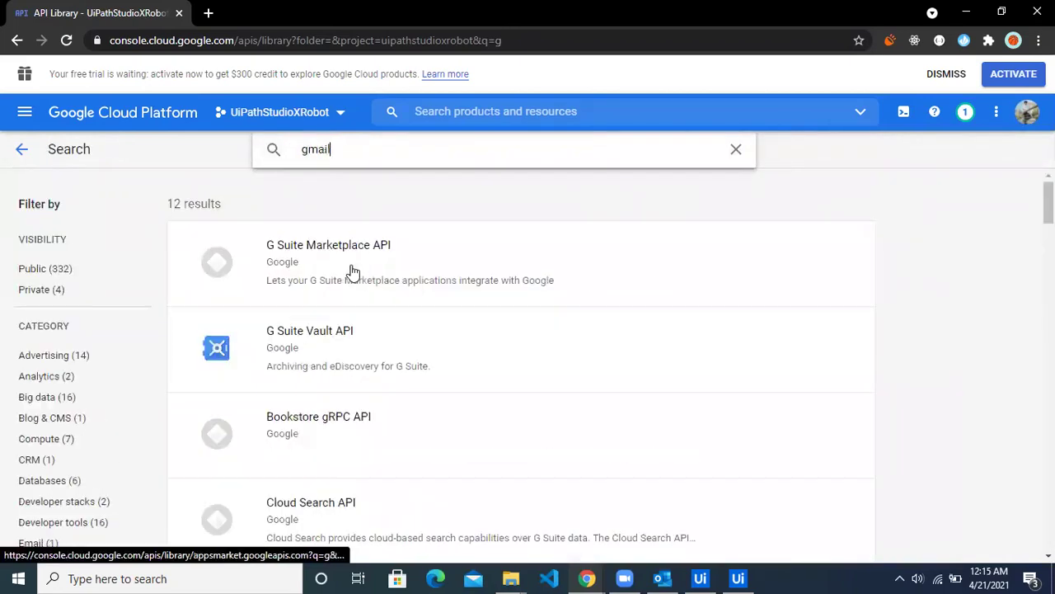
{"action": "key", "text": "BackSpace"}
{"action": "key", "text": "BackSpace"}
{"action": "type", "text": "ap"}
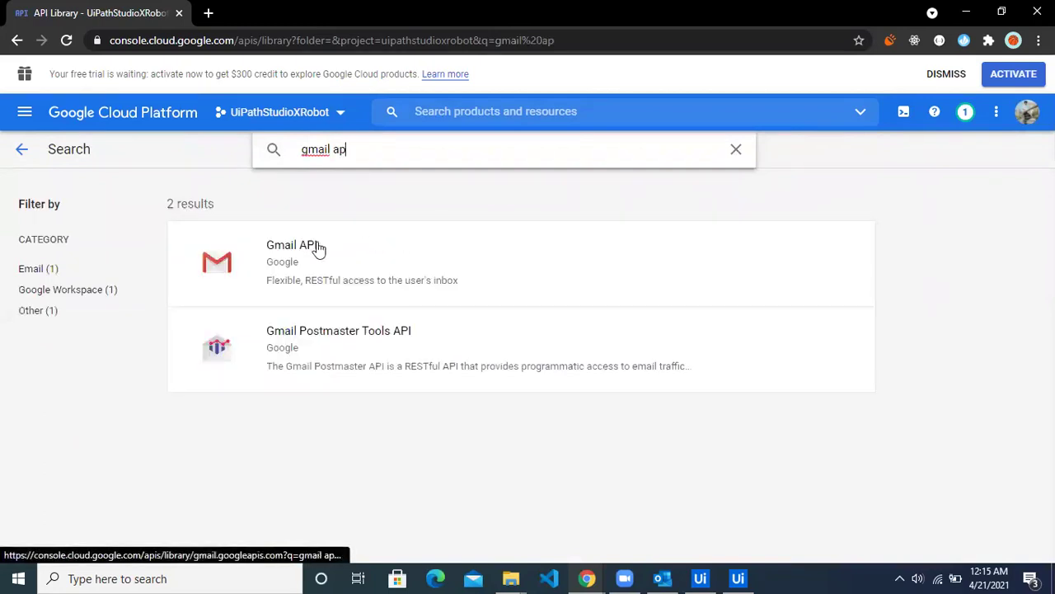
{"action": "left_click", "coordinate": [334, 264]}
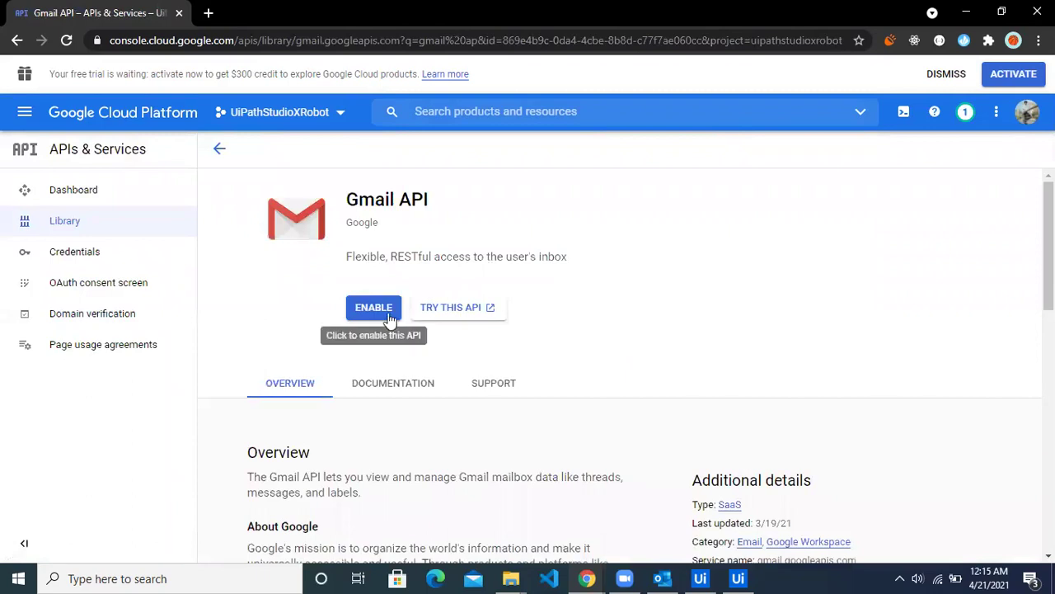
Step: Enable the Gmail API and go to its Credentials page
{"action": "left_click", "coordinate": [386, 311]}
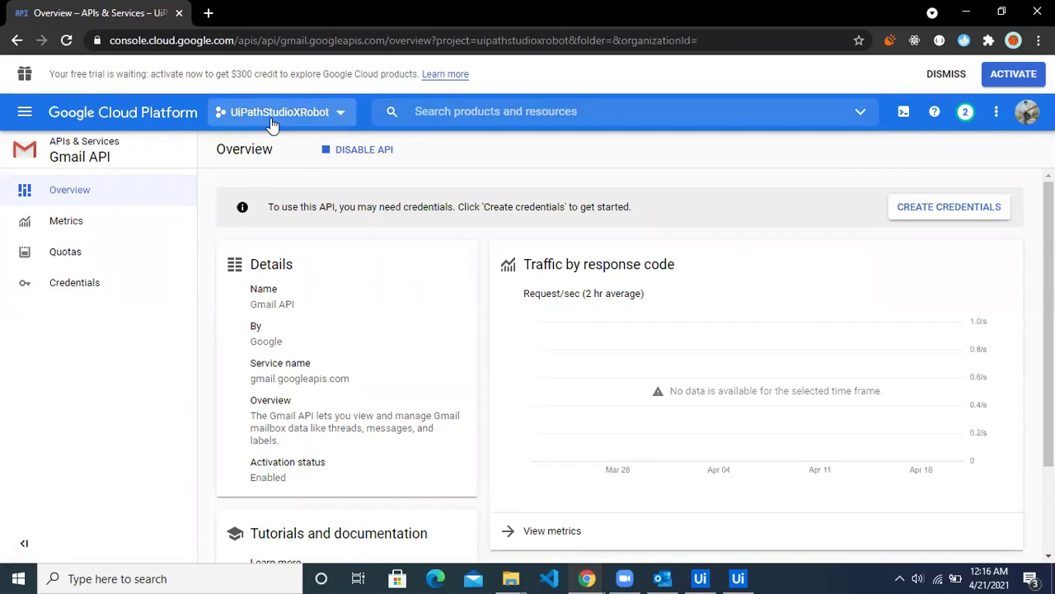
{"action": "left_click", "coordinate": [82, 287]}
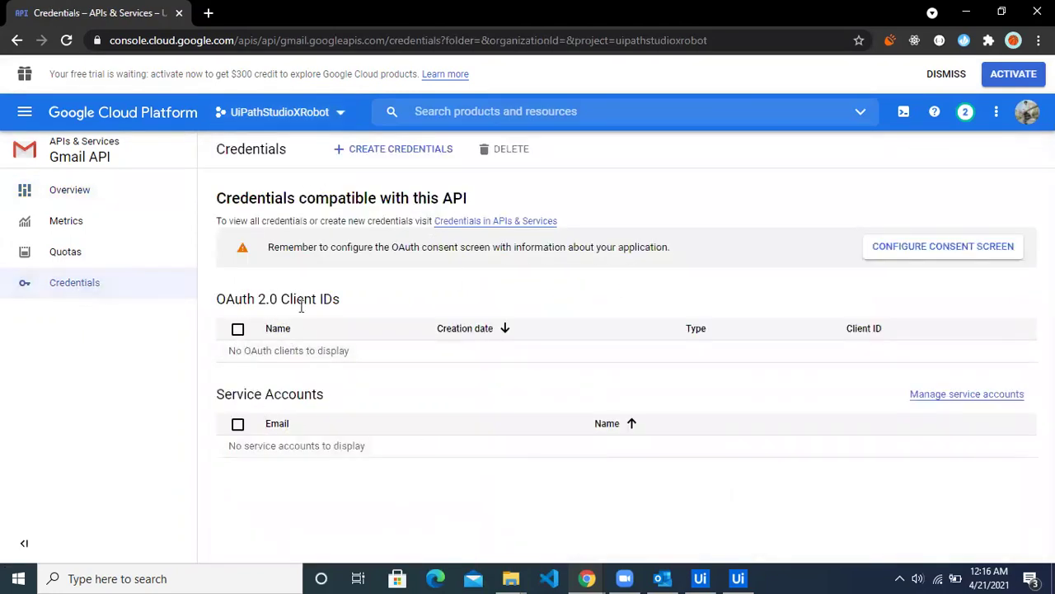
Step: Start creating an OAuth client ID and go configure the consent screen
{"action": "left_click", "coordinate": [371, 152]}
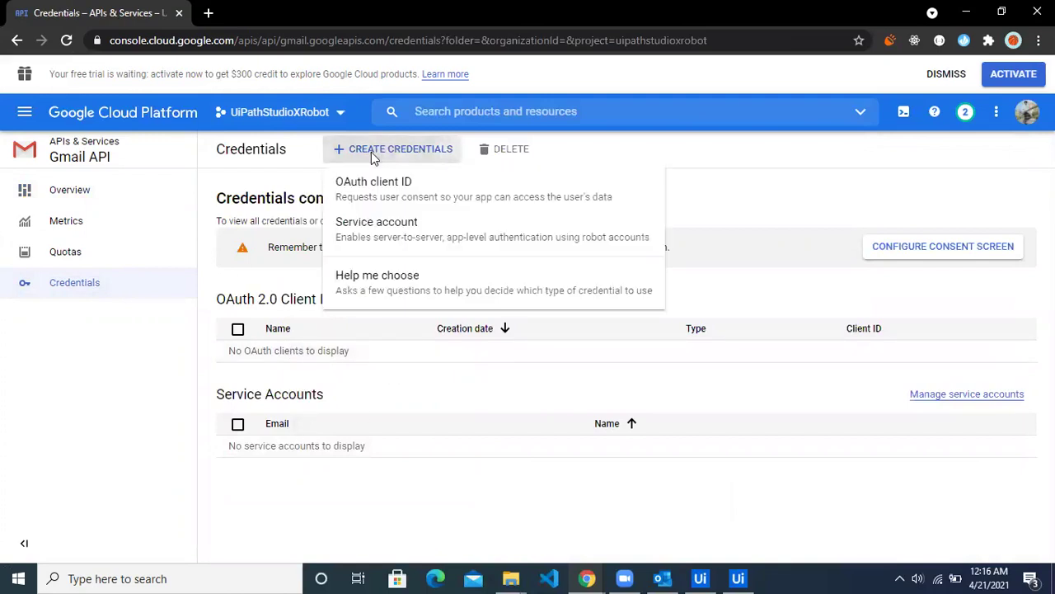
{"action": "left_click", "coordinate": [418, 191]}
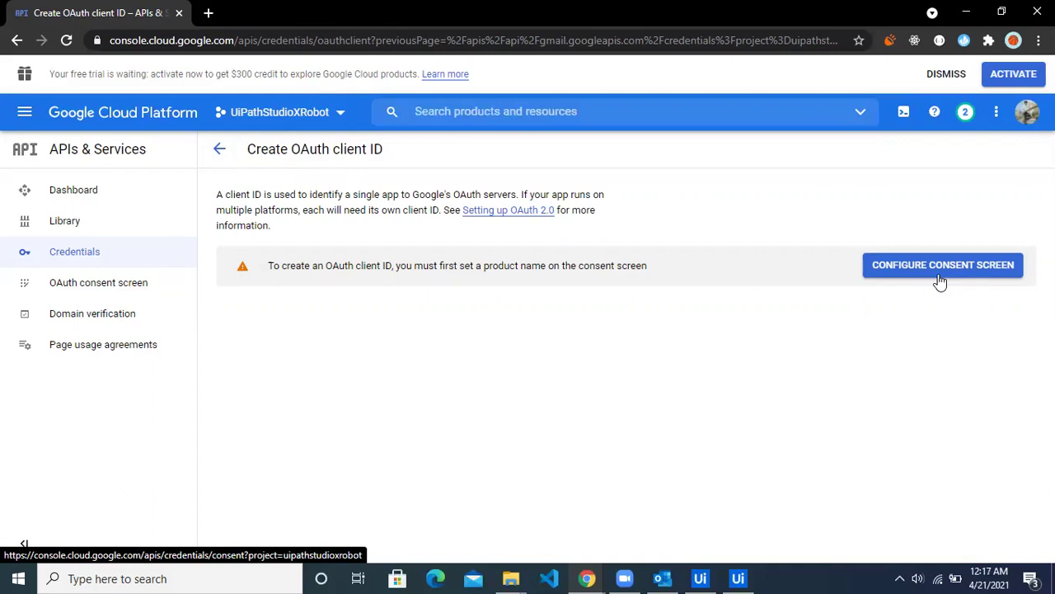
{"action": "left_click", "coordinate": [938, 280]}
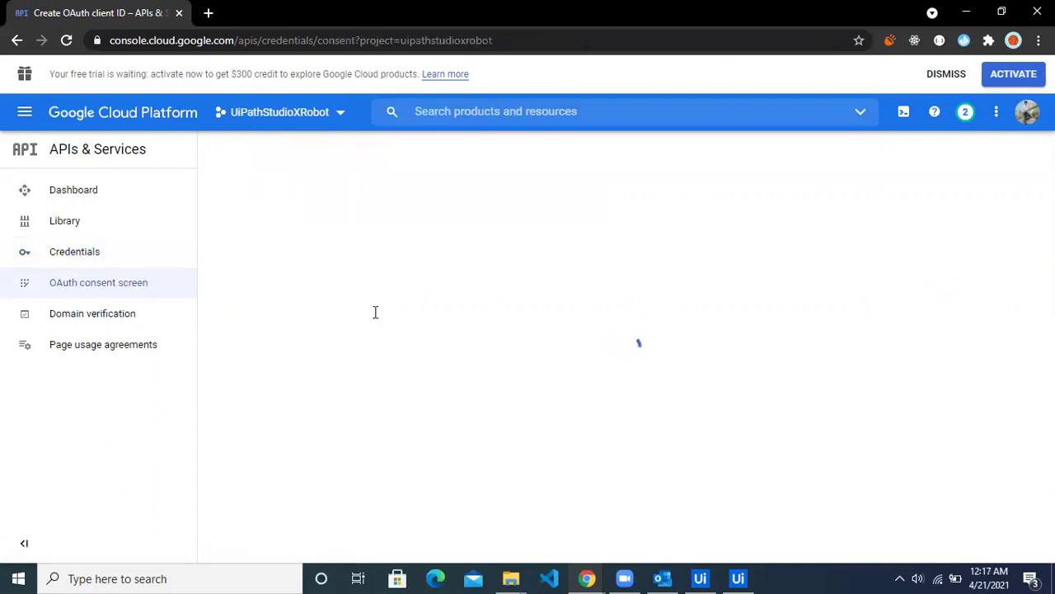
Step: Create an External consent screen with app name 'UiPath StudioX APP'
{"action": "left_click", "coordinate": [222, 340]}
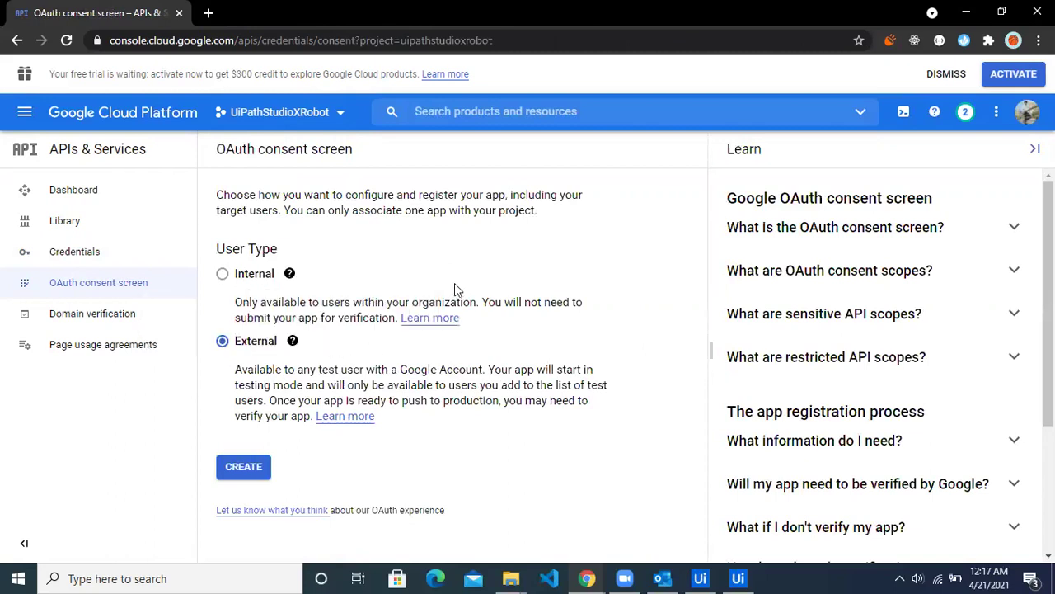
{"action": "left_click", "coordinate": [241, 466]}
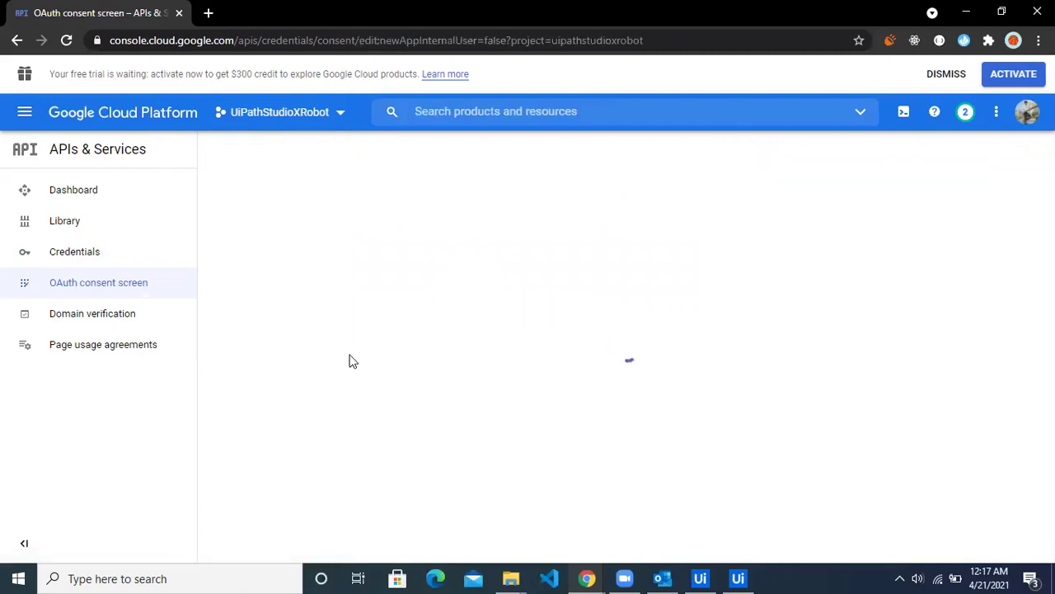
{"action": "scroll", "coordinate": [389, 335], "scroll_direction": "down", "scroll_amount": 2}
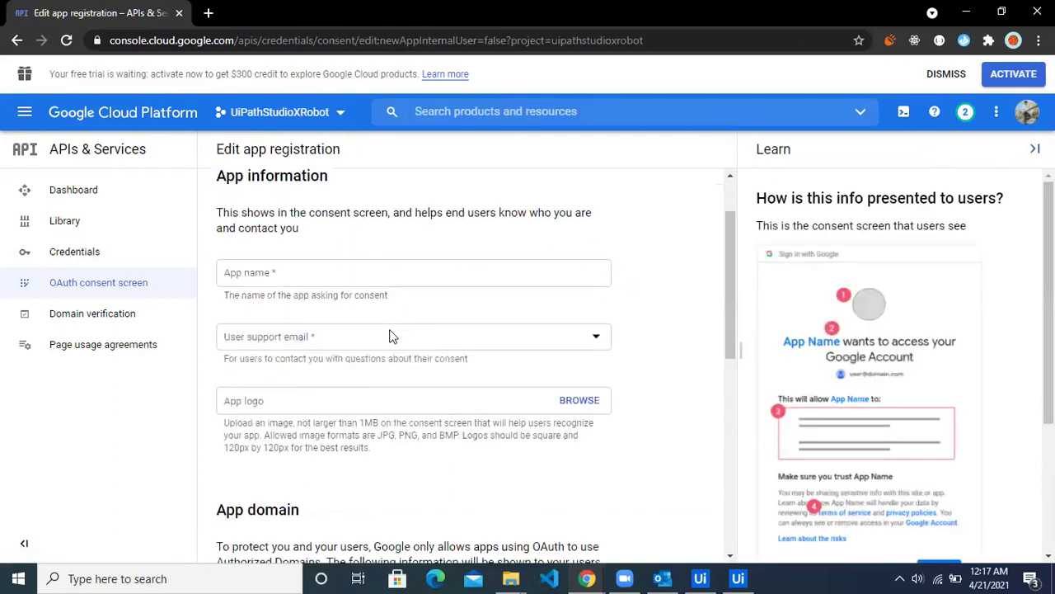
{"action": "scroll", "coordinate": [416, 441], "scroll_direction": "up", "scroll_amount": 1}
{"action": "left_click", "coordinate": [311, 285]}
{"action": "type", "text": "UiPat"}
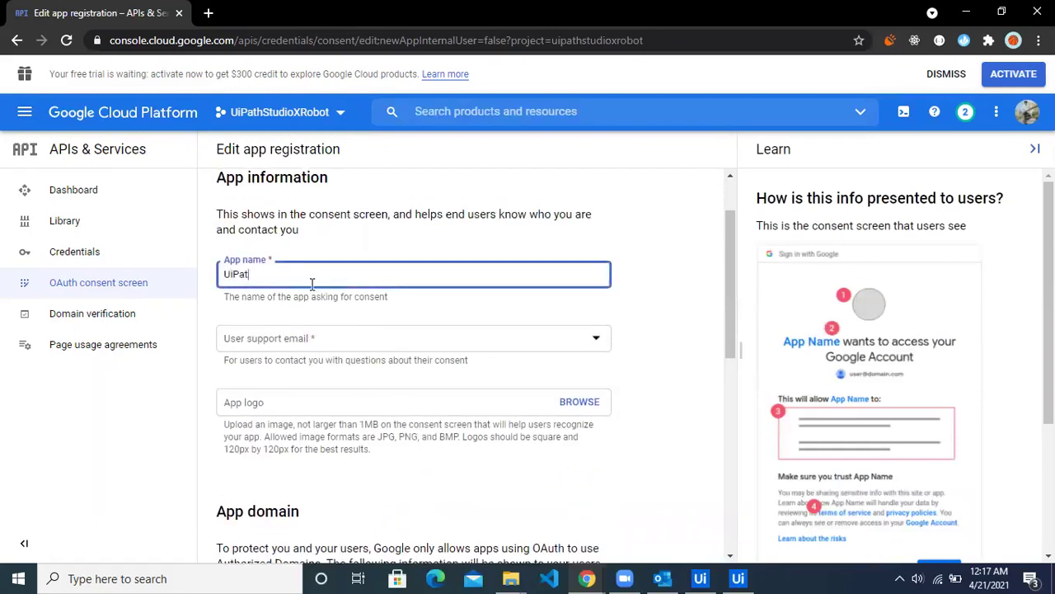
{"action": "type", "text": "h StudioX APp"}
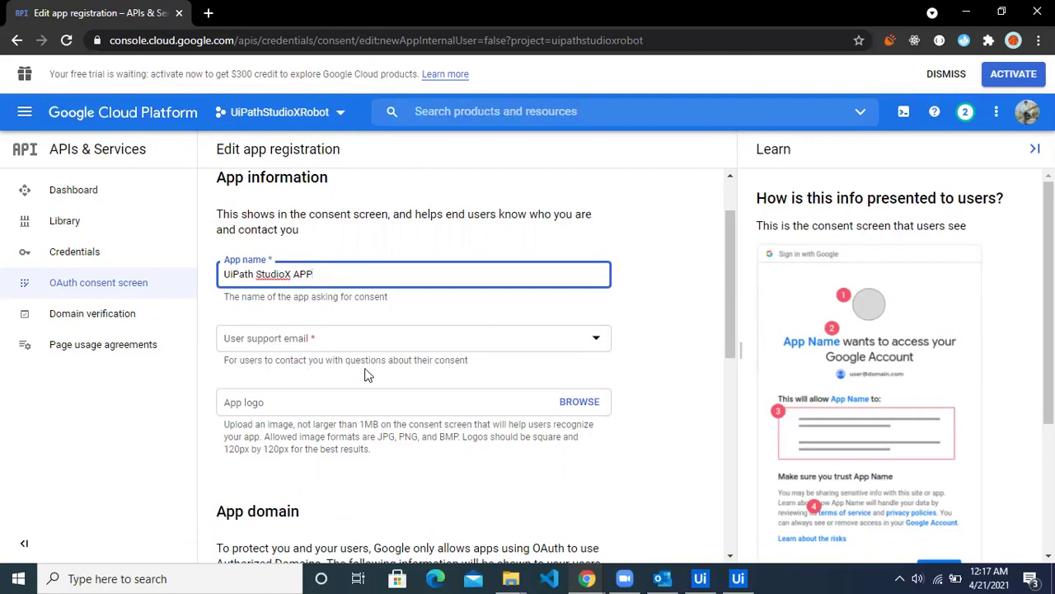
Step: Select the account's e-mail address as the User support email
{"action": "left_click", "coordinate": [366, 345]}
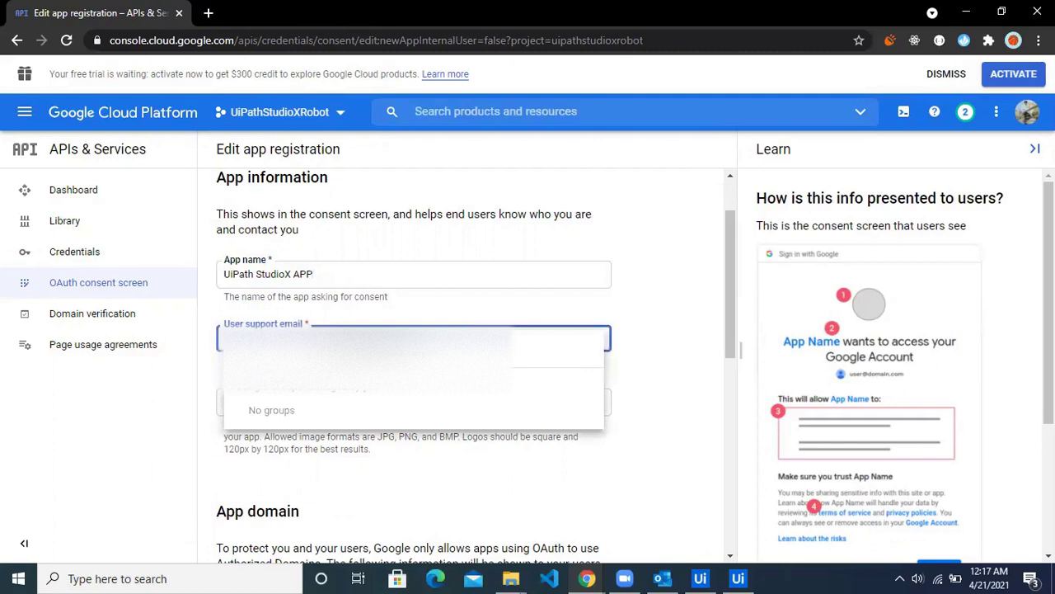
{"action": "left_click", "coordinate": [366, 350]}
{"action": "left_click", "coordinate": [368, 338]}
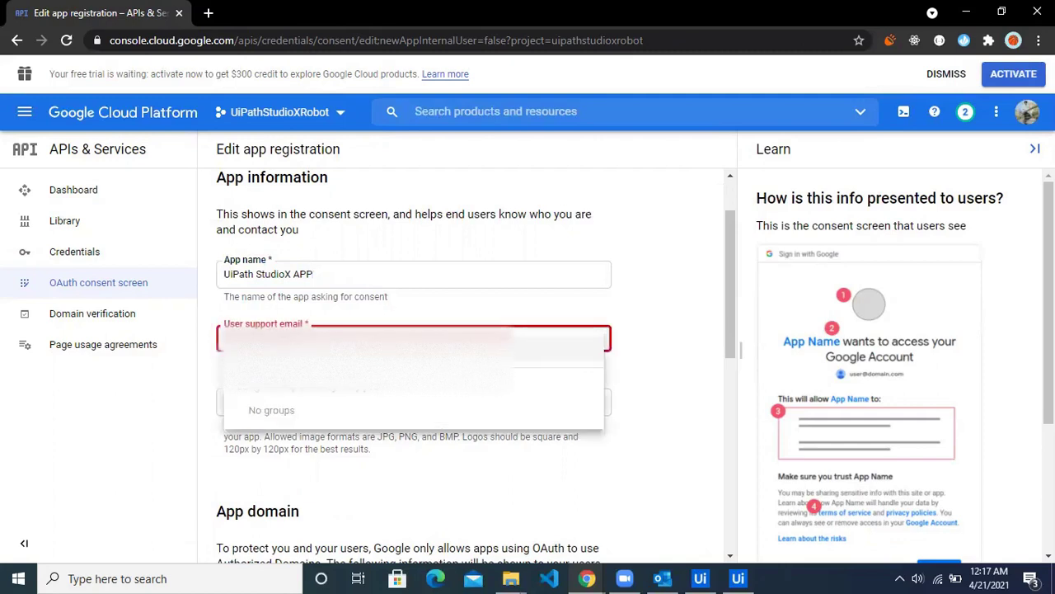
{"action": "left_click", "coordinate": [412, 298]}
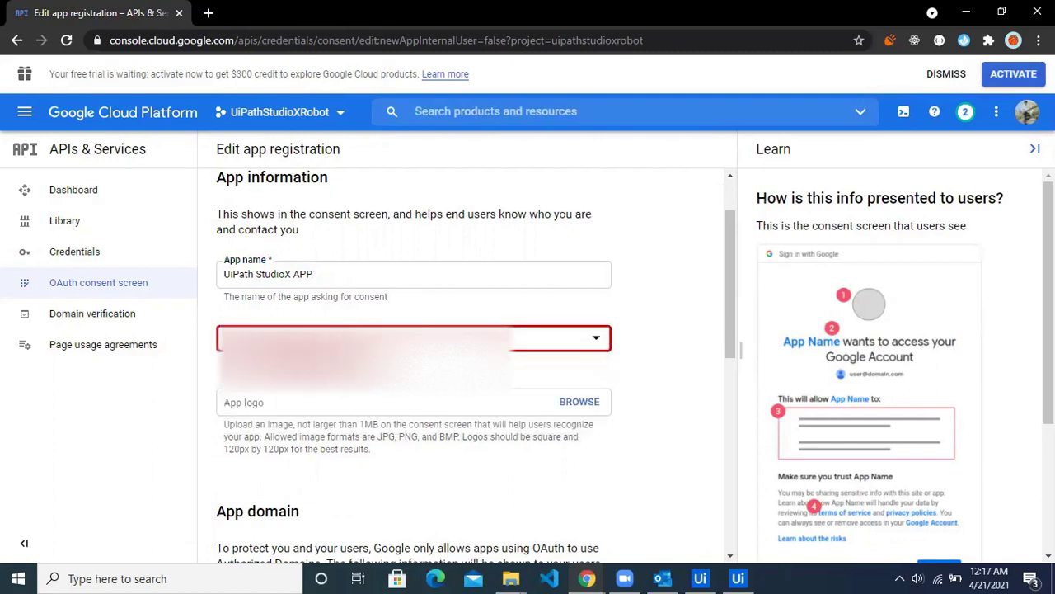
{"action": "left_click", "coordinate": [368, 338]}
{"action": "key", "text": "Escape"}
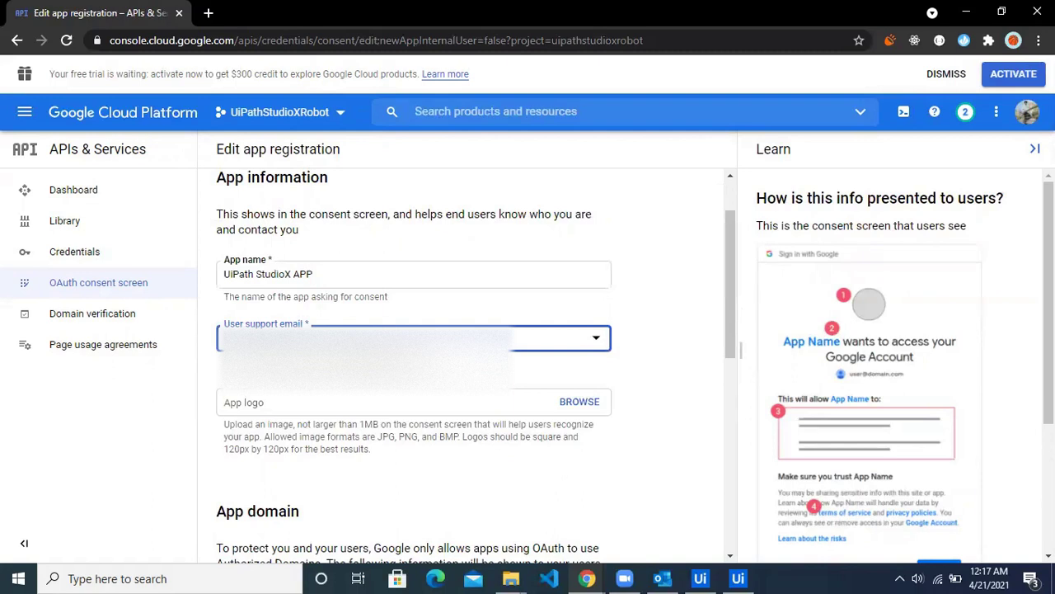
{"action": "left_click", "coordinate": [368, 338]}
{"action": "left_click", "coordinate": [387, 350]}
Step: Enter the developer contact e-mail address and save the app information
{"action": "scroll", "coordinate": [452, 309], "scroll_direction": "down", "scroll_amount": 2}
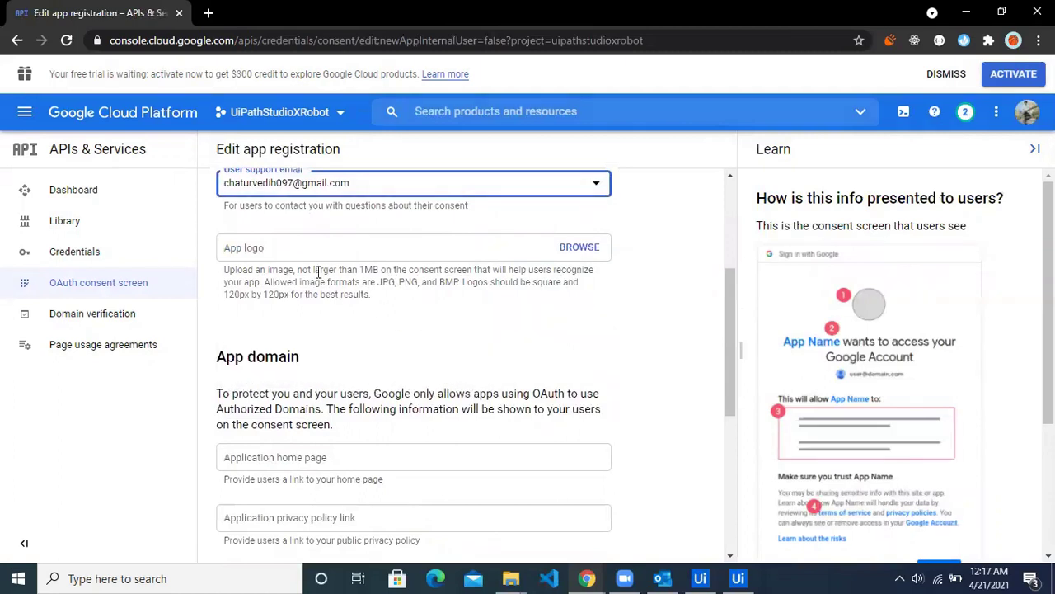
{"action": "scroll", "coordinate": [379, 326], "scroll_direction": "down", "scroll_amount": 3}
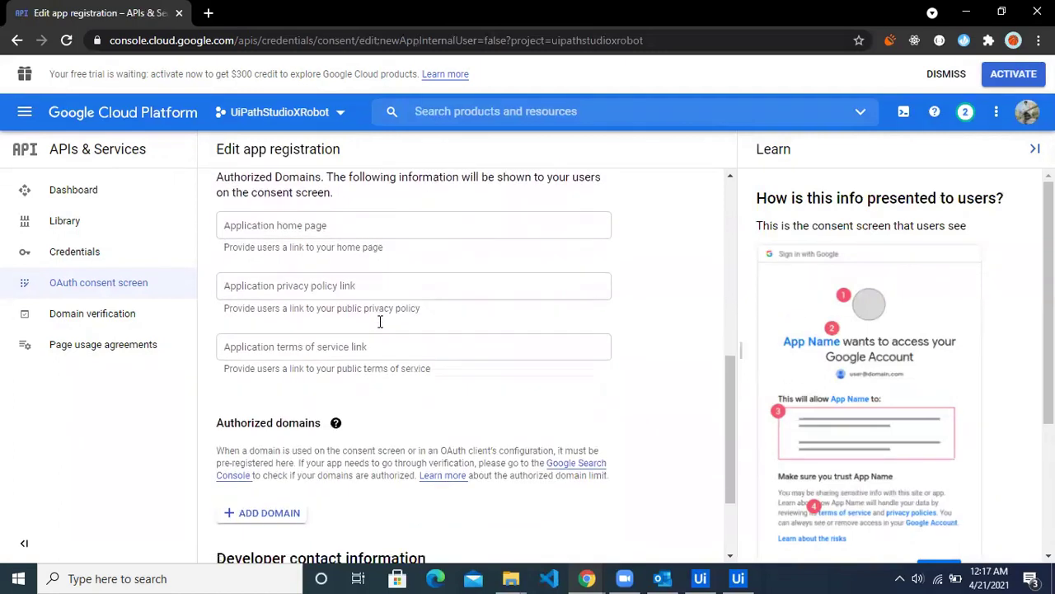
{"action": "scroll", "coordinate": [394, 363], "scroll_direction": "up", "scroll_amount": 1}
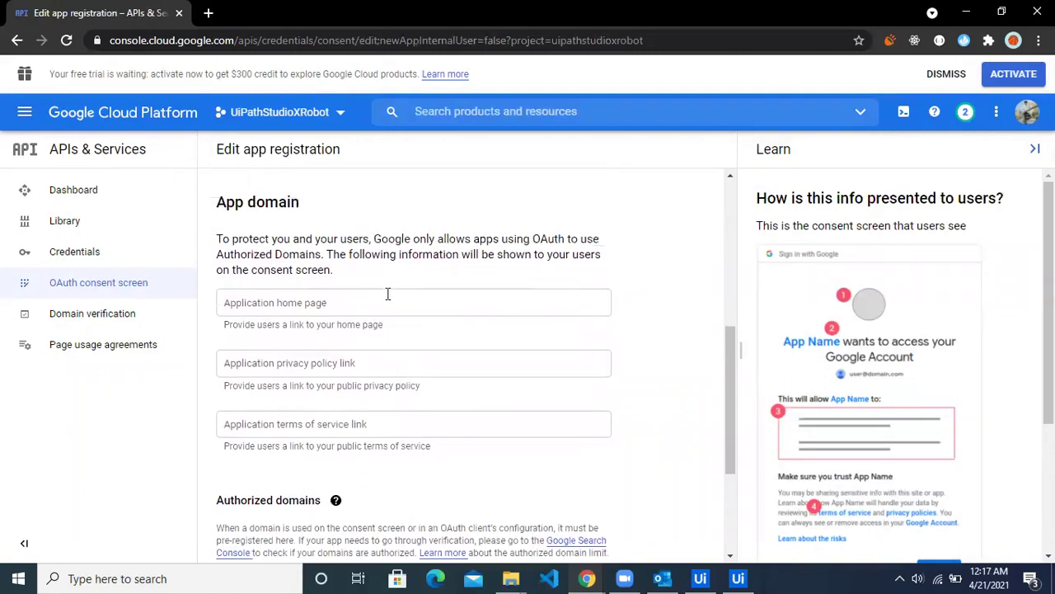
{"action": "scroll", "coordinate": [405, 380], "scroll_direction": "down", "scroll_amount": 3}
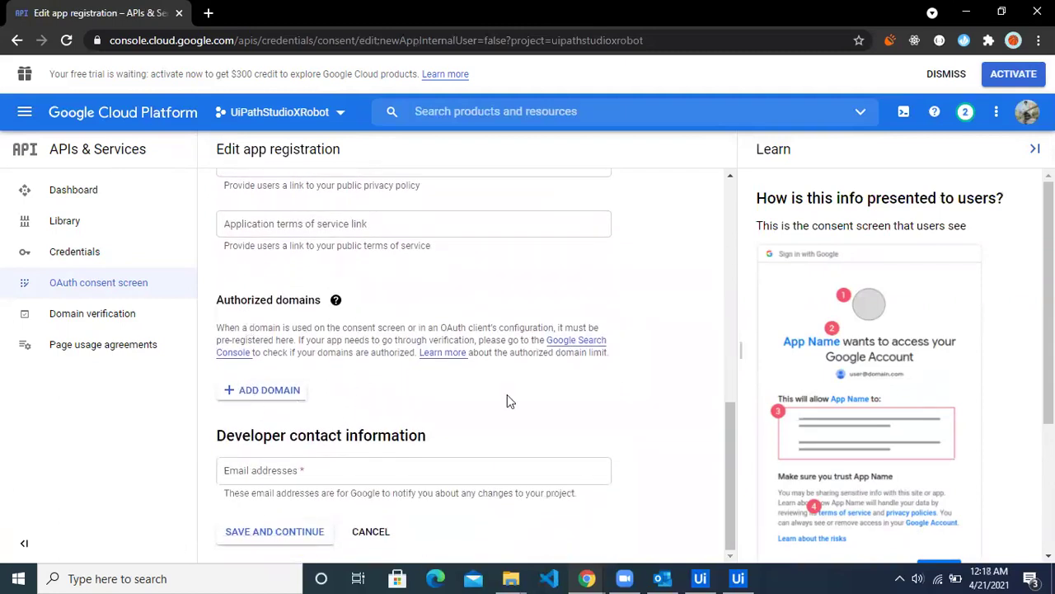
{"action": "left_click", "coordinate": [333, 468]}
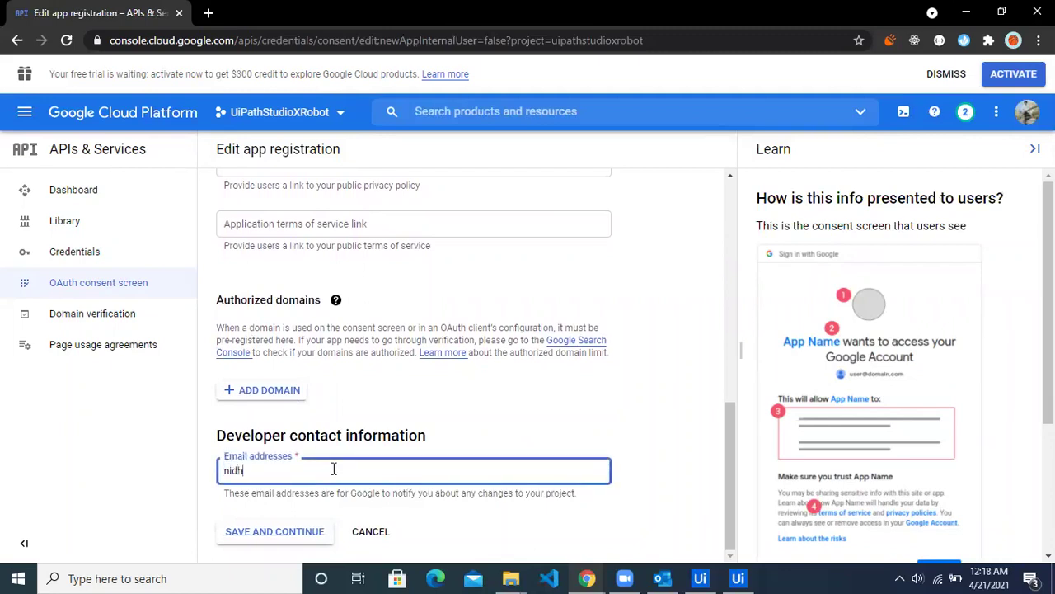
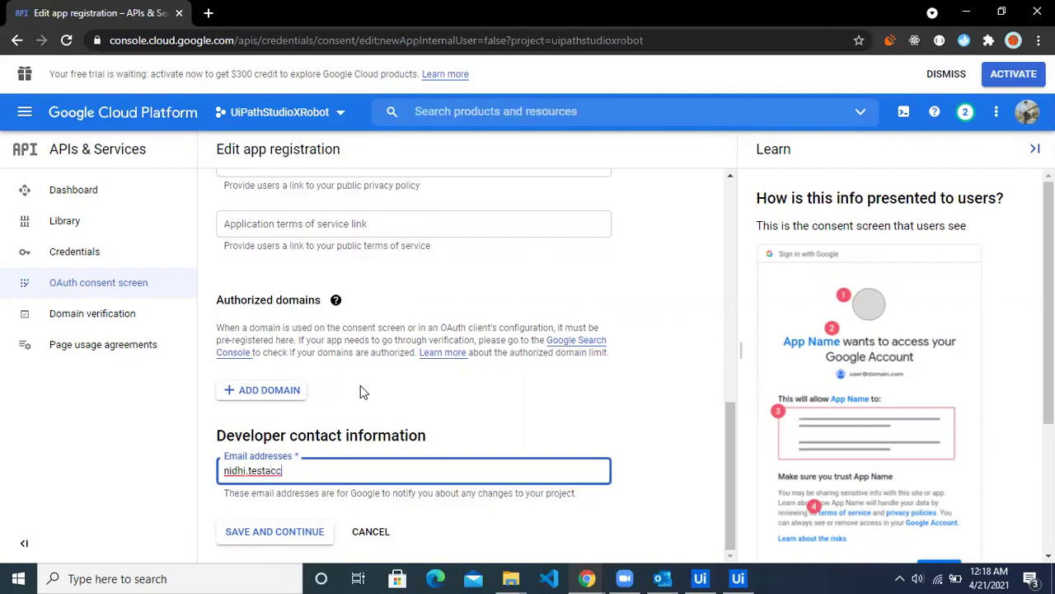
{"action": "left_click", "coordinate": [291, 537]}
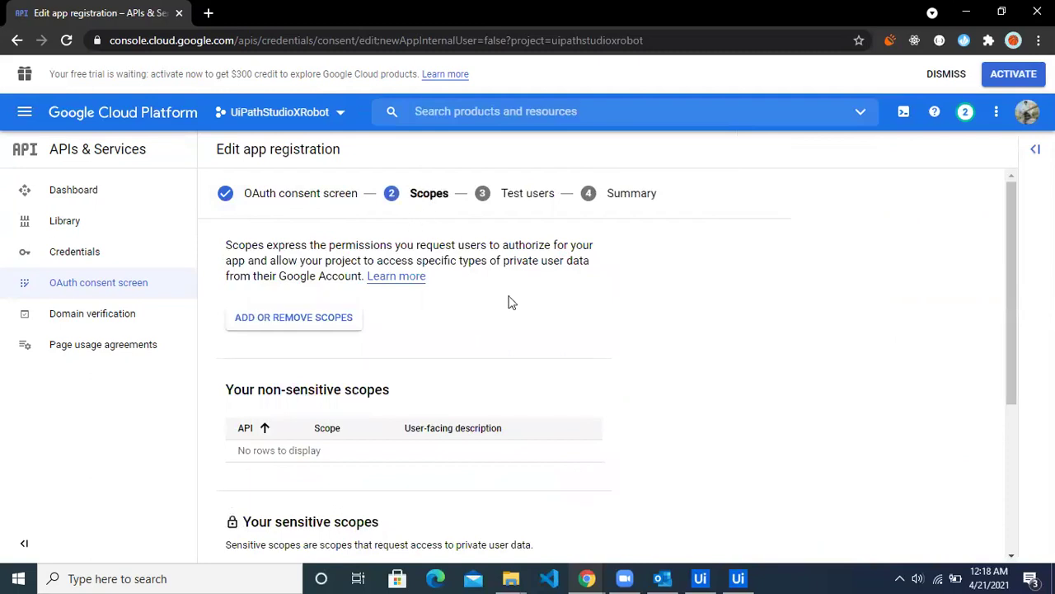
Step: Continue past the Scopes step without adding any scopes
{"action": "scroll", "coordinate": [510, 389], "scroll_direction": "down", "scroll_amount": 3}
{"action": "scroll", "coordinate": [509, 389], "scroll_direction": "down", "scroll_amount": 1}
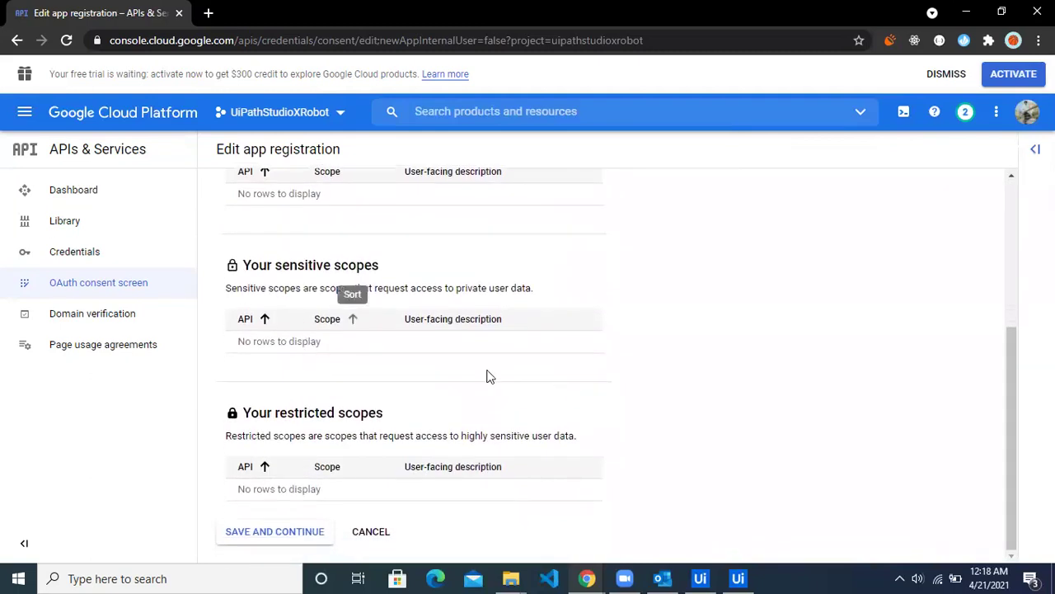
{"action": "scroll", "coordinate": [377, 416], "scroll_direction": "up", "scroll_amount": 3}
{"action": "scroll", "coordinate": [380, 426], "scroll_direction": "down", "scroll_amount": 3}
{"action": "left_click", "coordinate": [300, 532]}
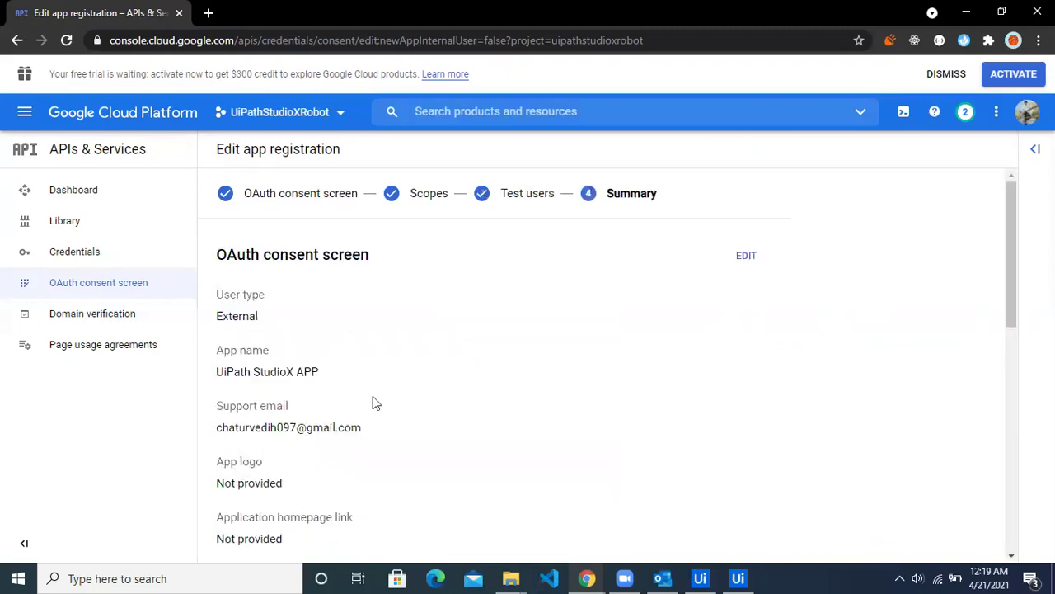
Step: Skip test users, review the summary, and return to the consent screen dashboard
{"action": "scroll", "coordinate": [341, 384], "scroll_direction": "down", "scroll_amount": 5}
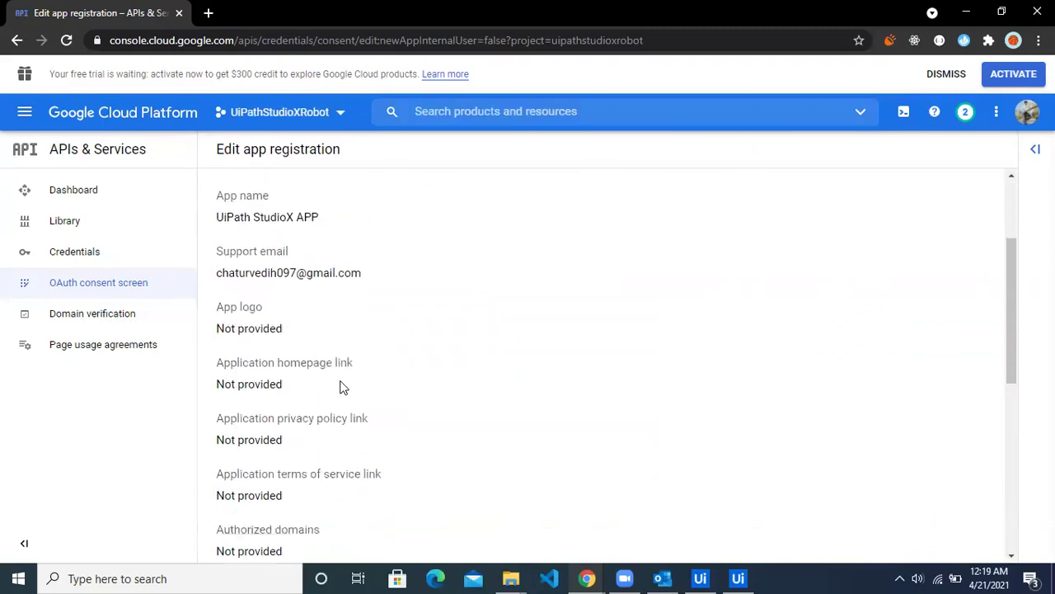
{"action": "scroll", "coordinate": [338, 389], "scroll_direction": "down", "scroll_amount": 2}
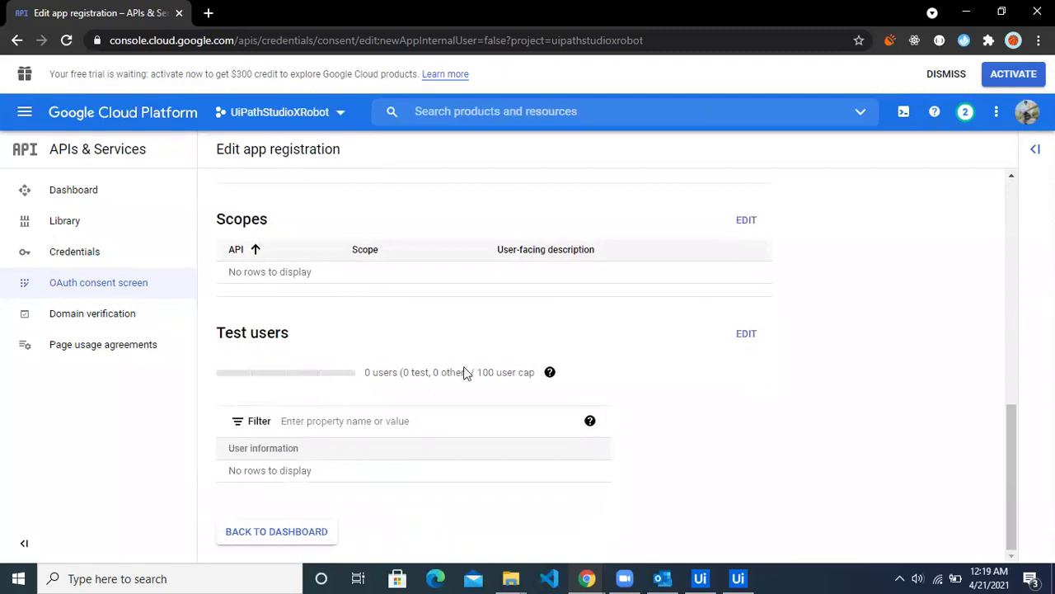
{"action": "scroll", "coordinate": [429, 445], "scroll_direction": "up", "scroll_amount": 8}
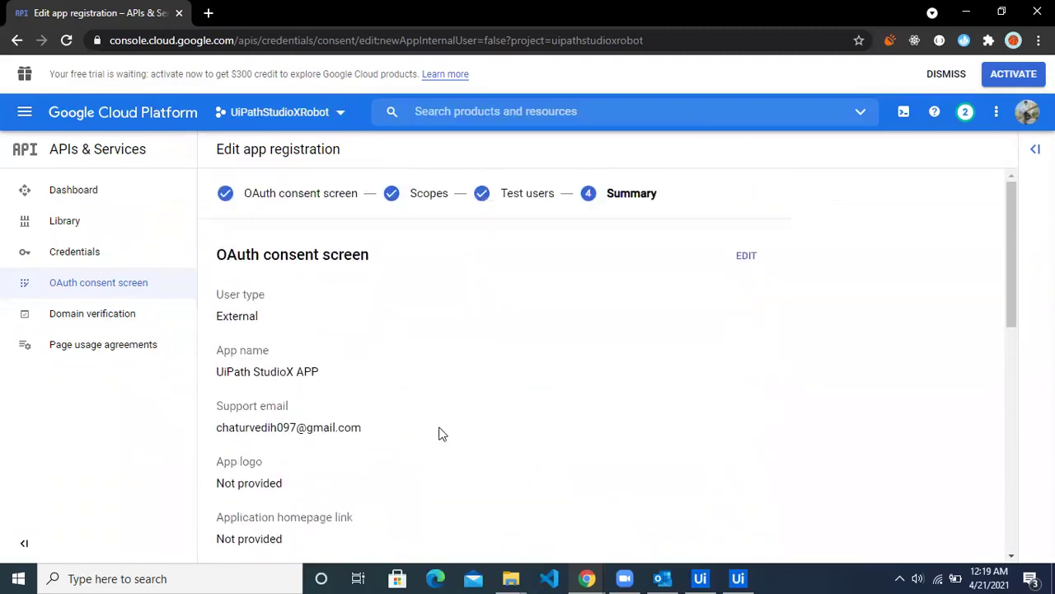
{"action": "scroll", "coordinate": [441, 434], "scroll_direction": "down", "scroll_amount": 8}
{"action": "left_click", "coordinate": [297, 528]}
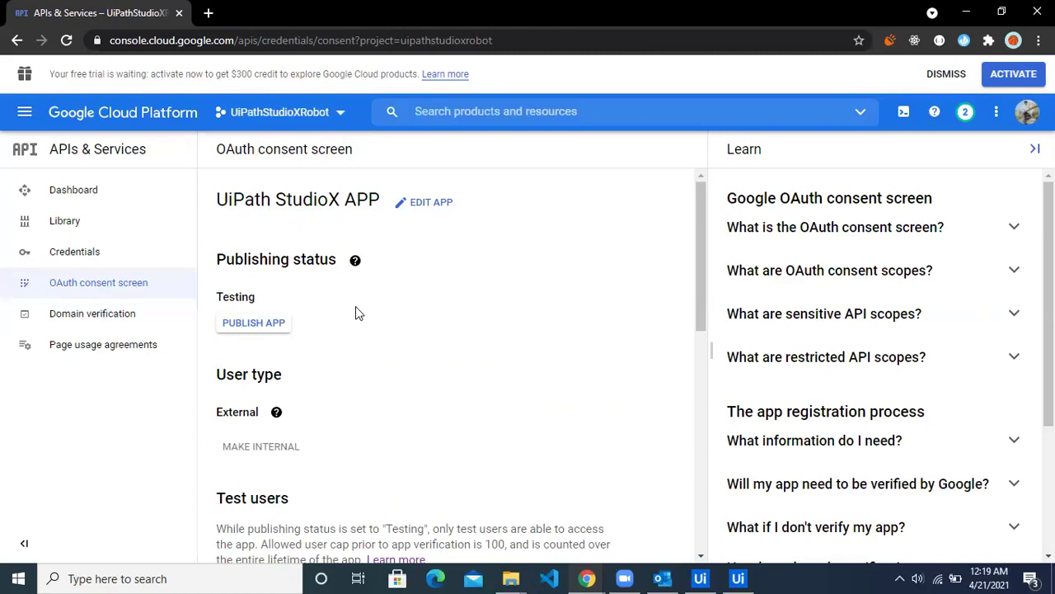
Step: Publish UiPath StudioX APP to production and return to the Credentials page
{"action": "left_click", "coordinate": [264, 326]}
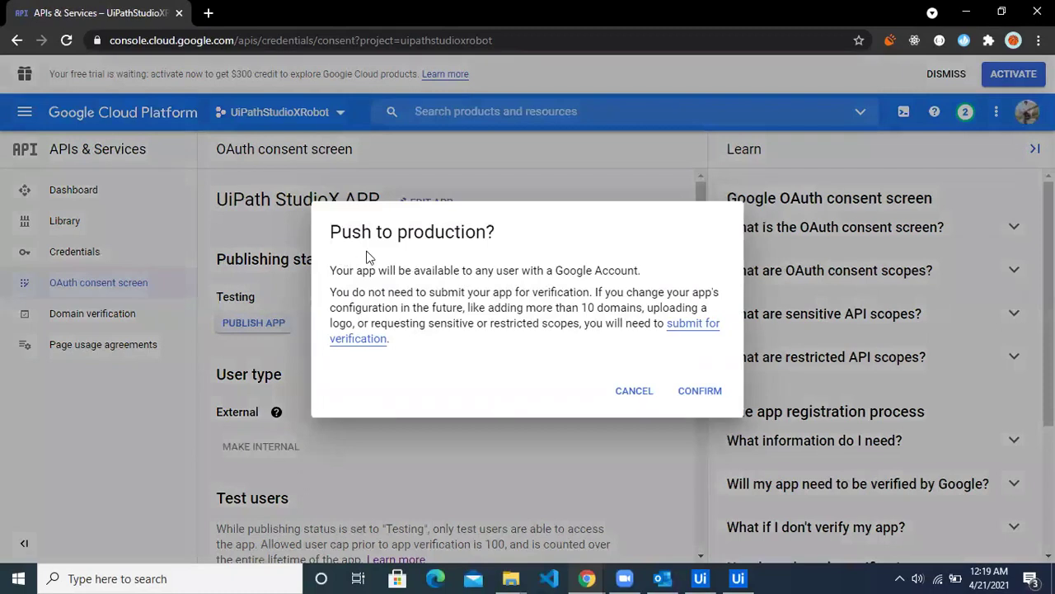
{"action": "left_click", "coordinate": [694, 393]}
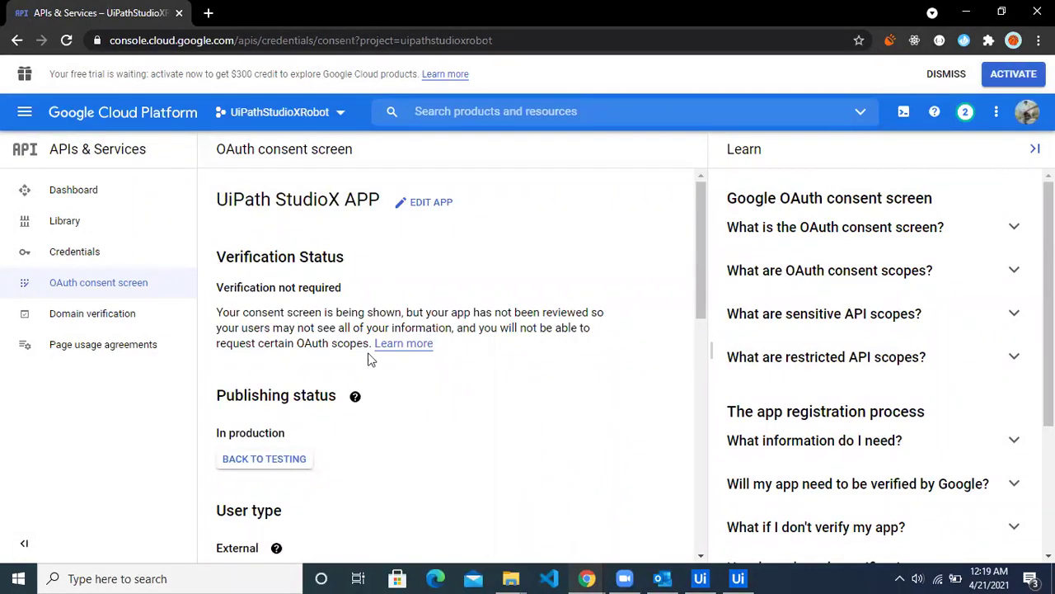
{"action": "scroll", "coordinate": [477, 372], "scroll_direction": "down", "scroll_amount": 1}
{"action": "scroll", "coordinate": [477, 372], "scroll_direction": "down", "scroll_amount": 10}
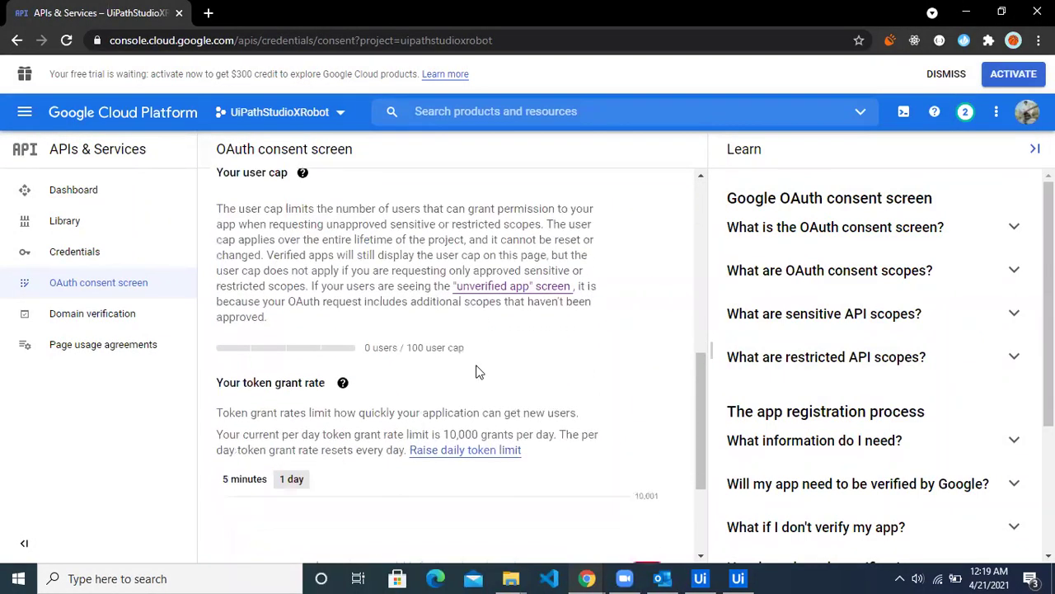
{"action": "scroll", "coordinate": [465, 410], "scroll_direction": "up", "scroll_amount": 12}
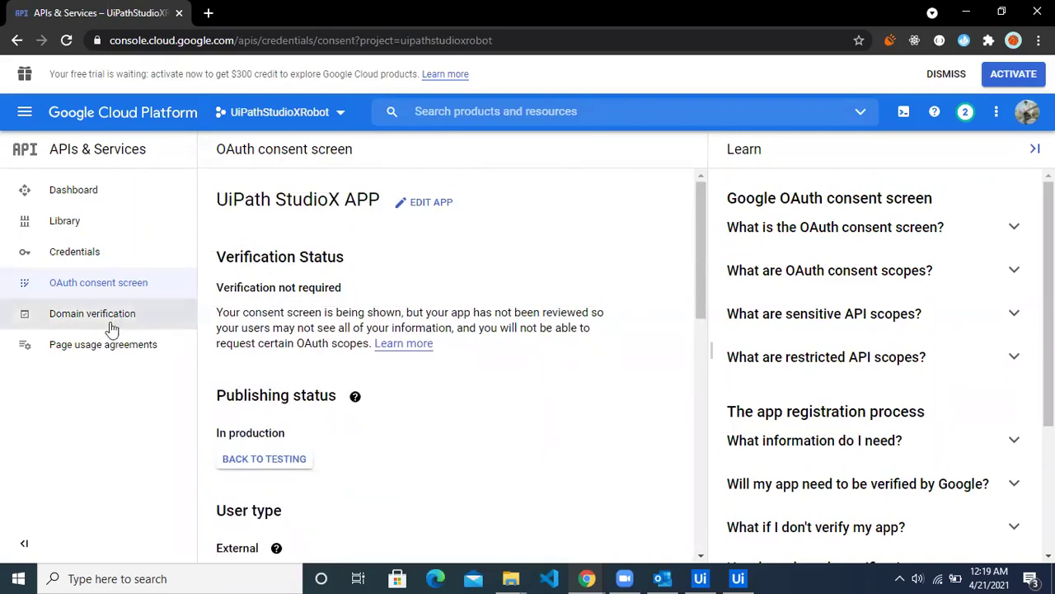
{"action": "left_click", "coordinate": [86, 264]}
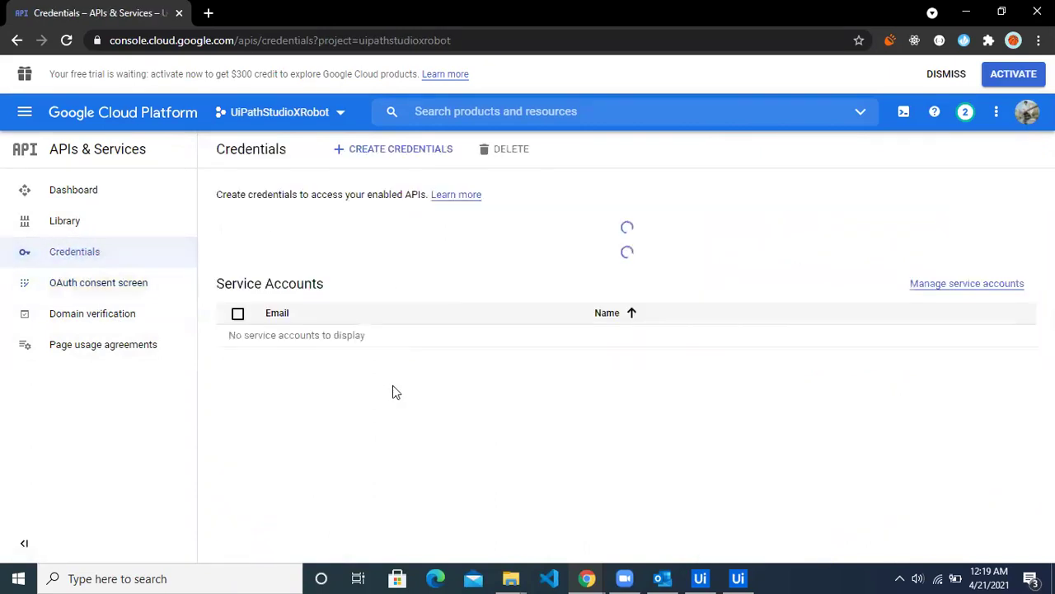
Step: Start creating an OAuth client ID with application type Desktop app
{"action": "left_click", "coordinate": [395, 152]}
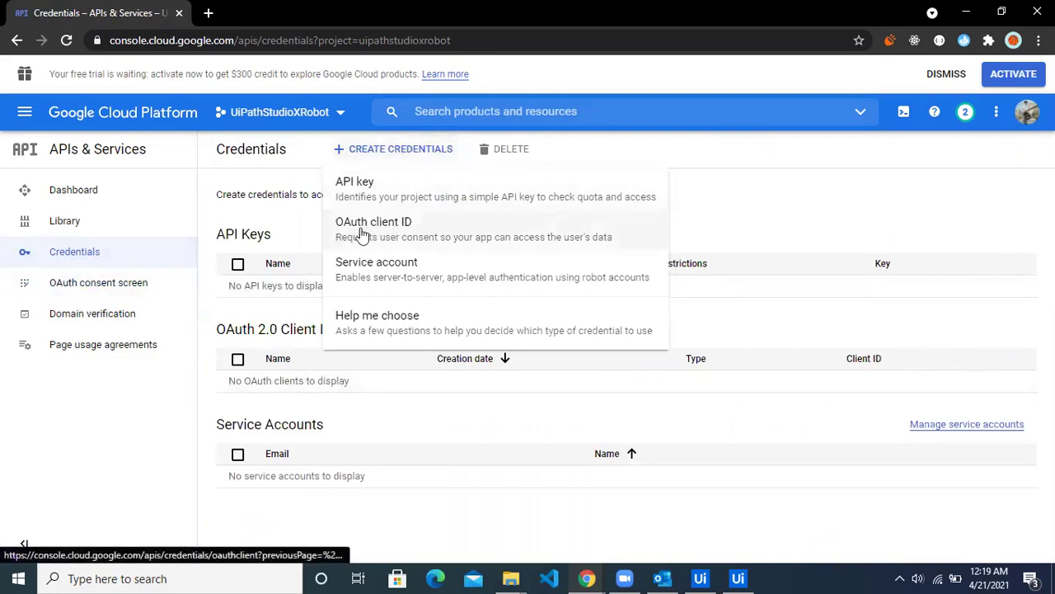
{"action": "left_click", "coordinate": [411, 237]}
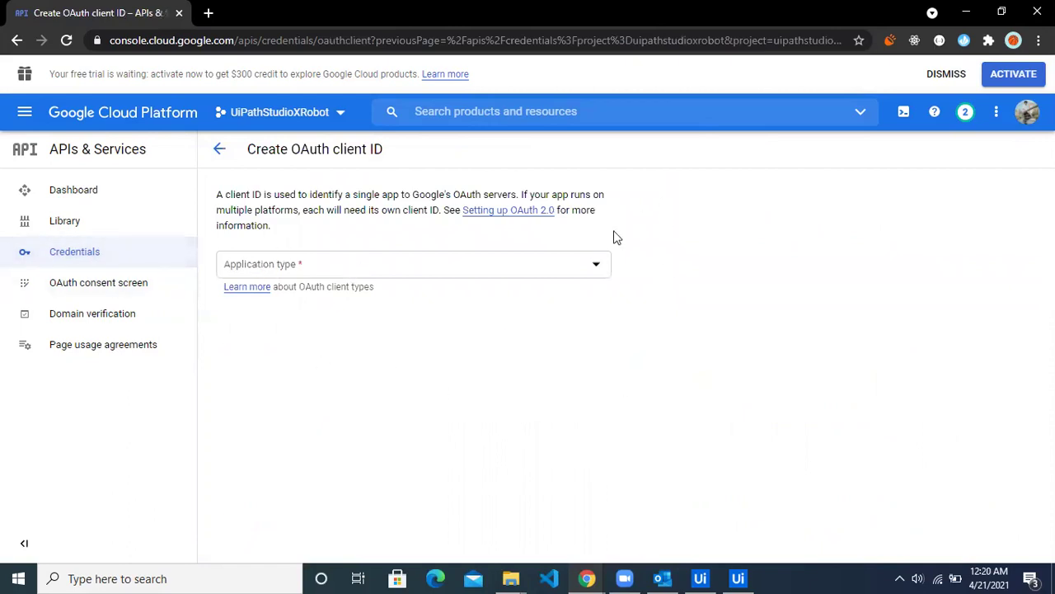
{"action": "left_click", "coordinate": [458, 273]}
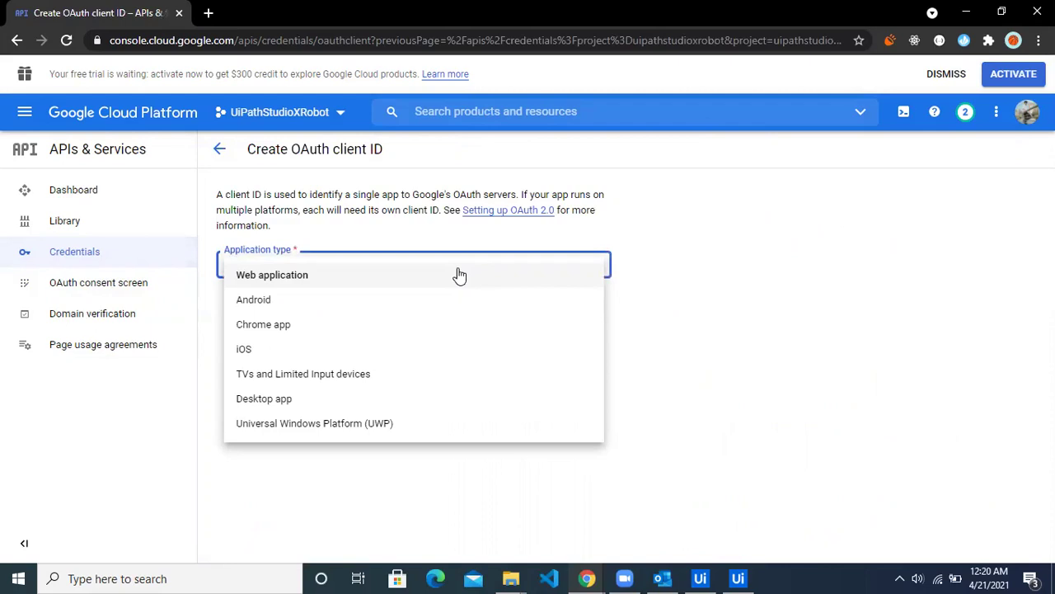
{"action": "left_click", "coordinate": [314, 399]}
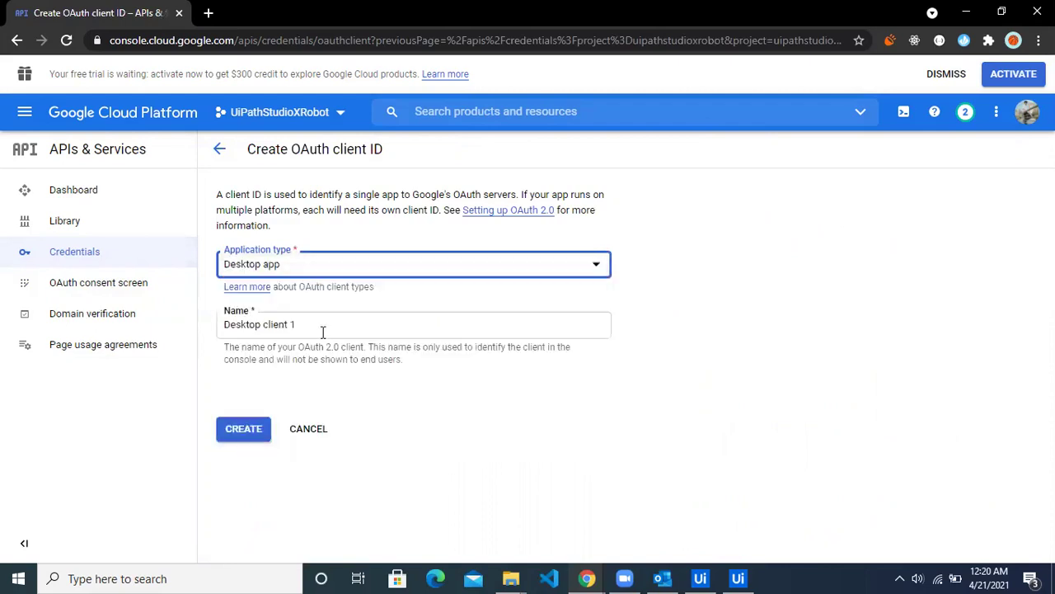
Step: Name the client 'UiPath StudioX', create it, and copy its client ID
{"action": "left_click_drag", "start_coordinate": [324, 331], "coordinate": [231, 324]}
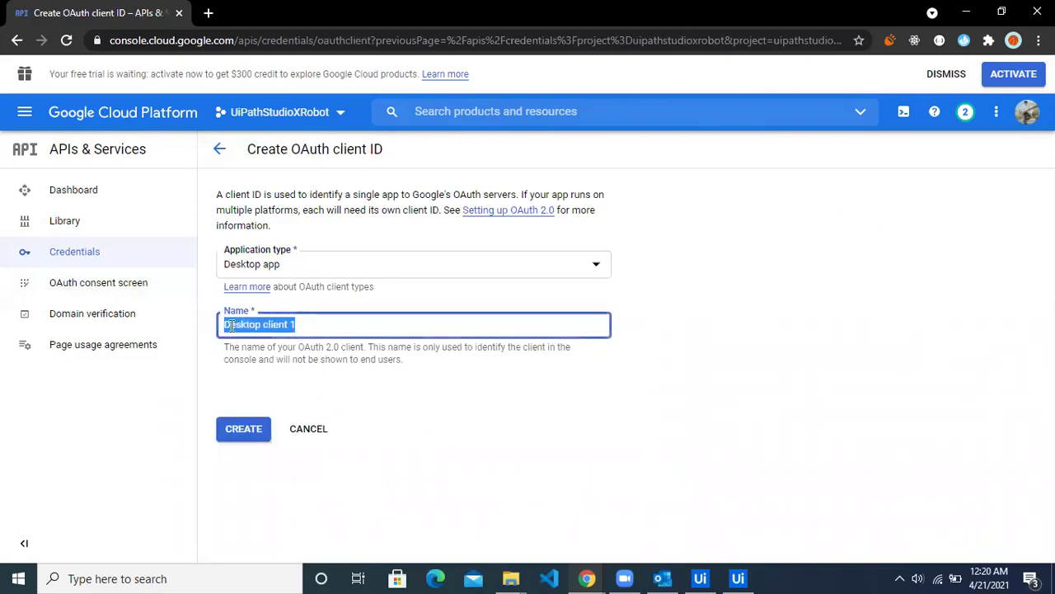
{"action": "type", "text": "UiPath"}
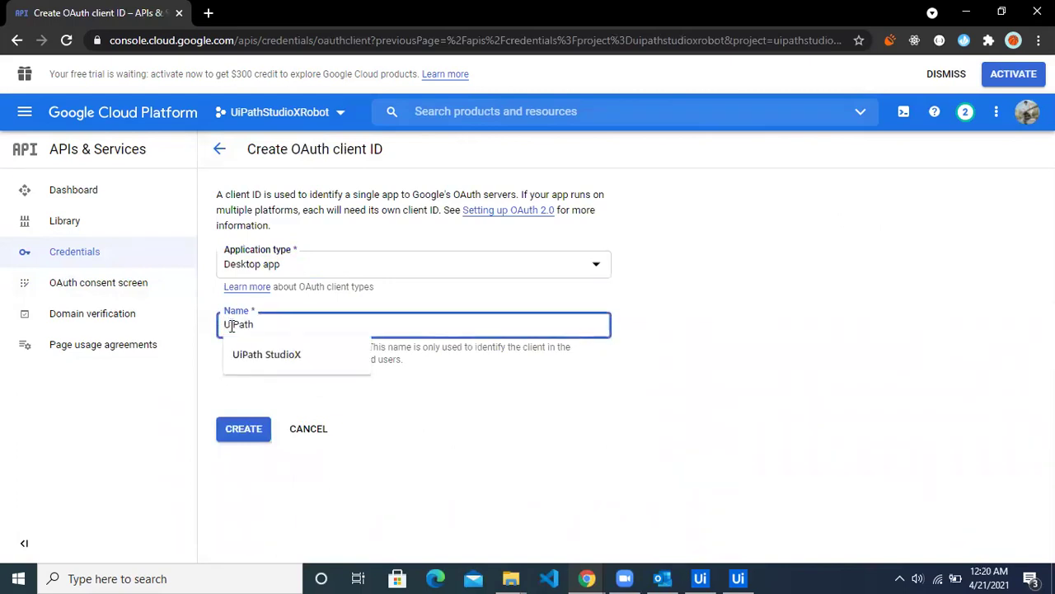
{"action": "key", "text": "Down"}
{"action": "key", "text": "Return"}
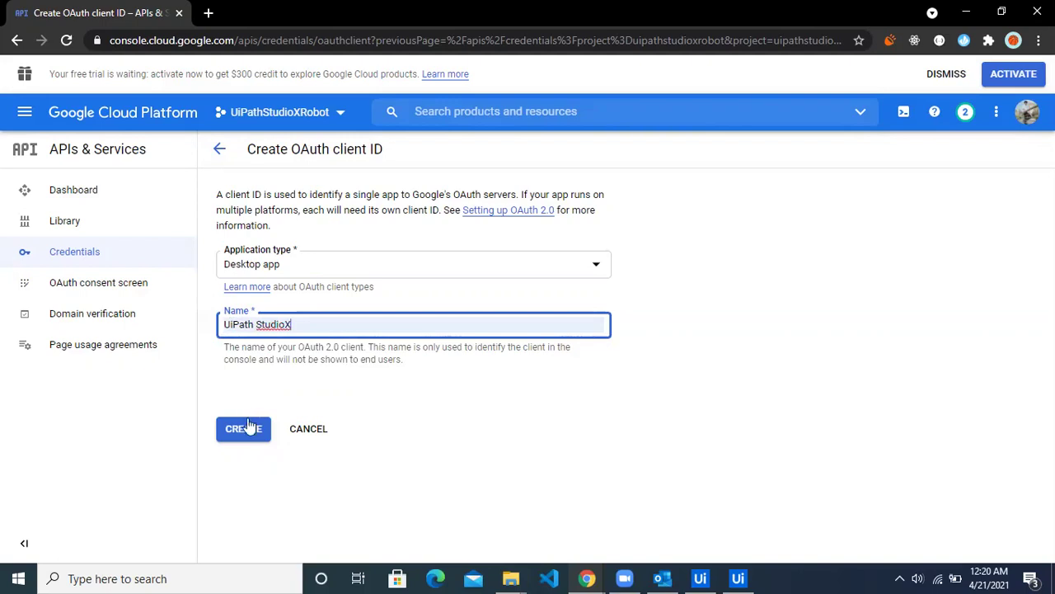
{"action": "left_click", "coordinate": [249, 426]}
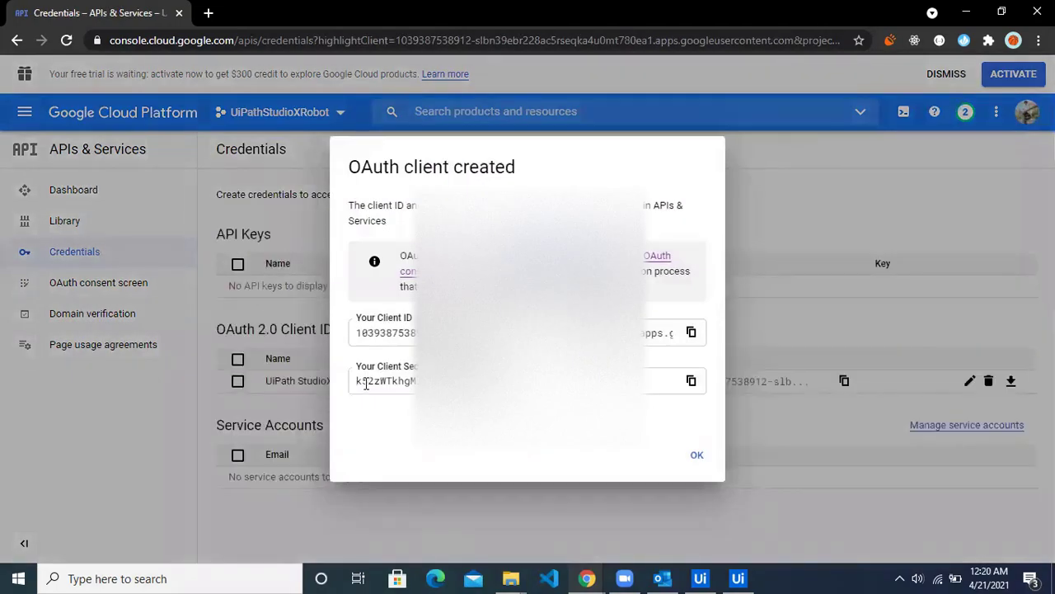
{"action": "left_click", "coordinate": [691, 331]}
Step: Paste the client ID and copied client secret into StudioX's Add Gmail Account dialog and submit
{"action": "left_click", "coordinate": [700, 577]}
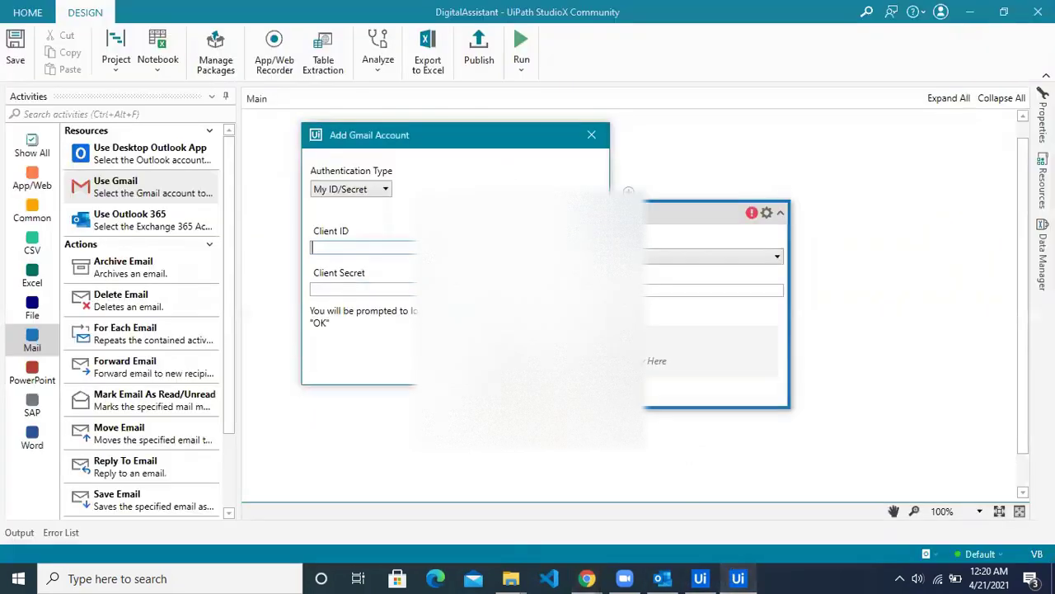
{"action": "key", "text": "ctrl+v"}
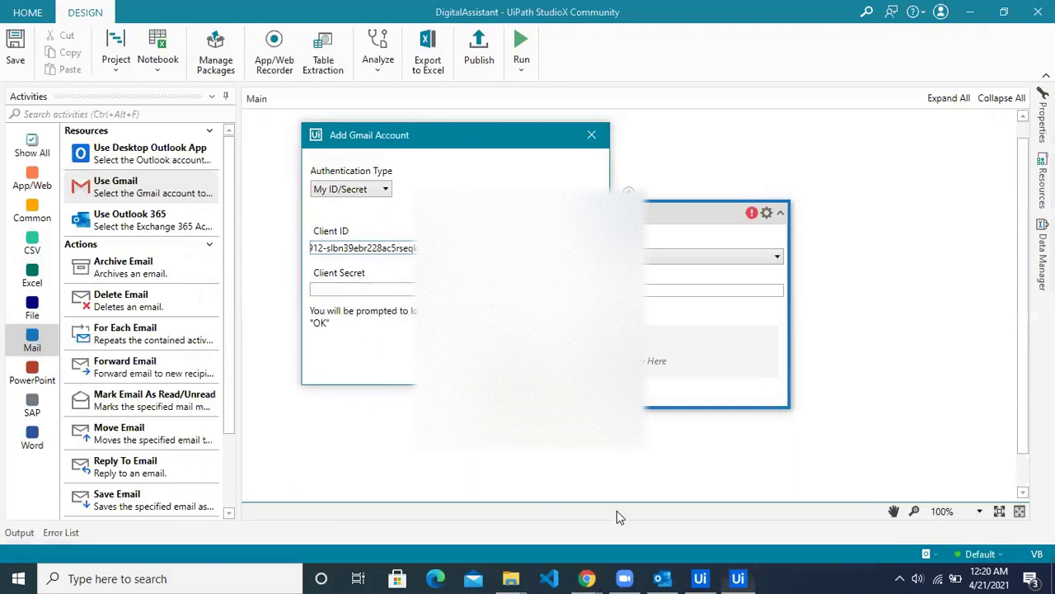
{"action": "left_click", "coordinate": [587, 578]}
{"action": "left_click", "coordinate": [642, 524]}
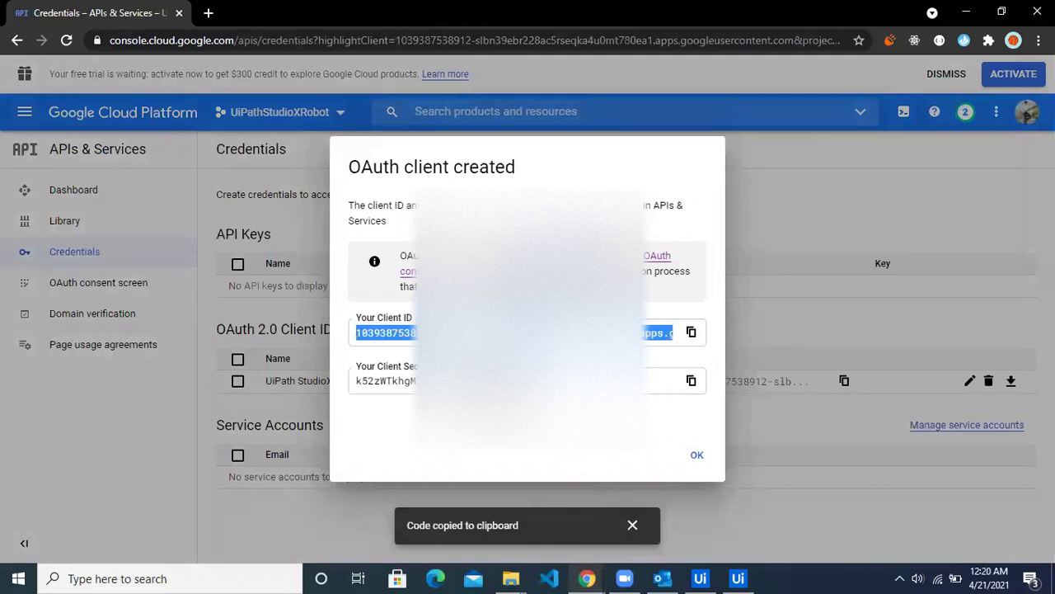
{"action": "left_click", "coordinate": [691, 381]}
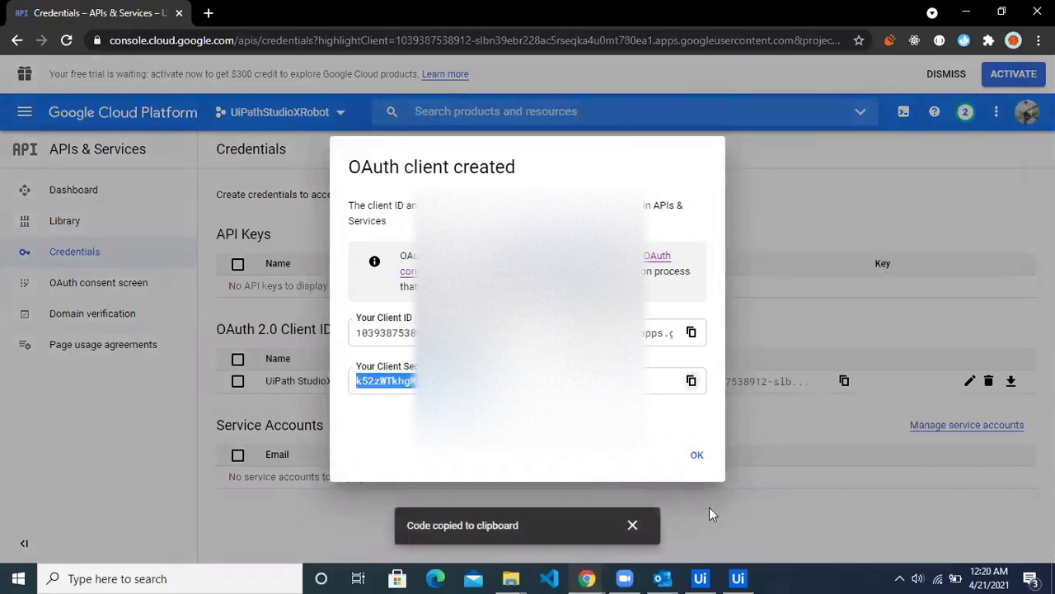
{"action": "left_click", "coordinate": [738, 578]}
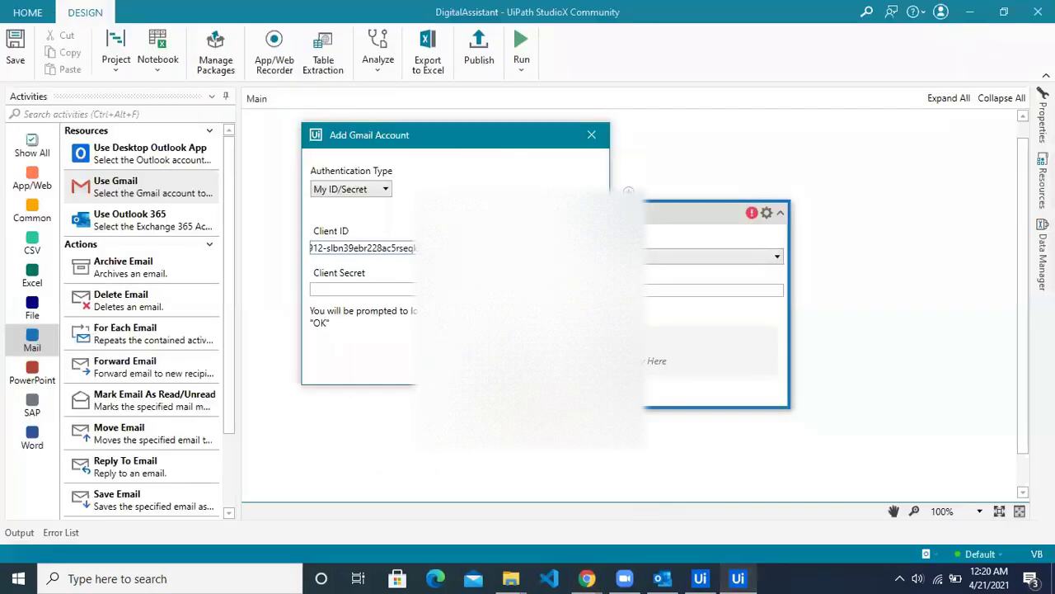
{"action": "left_click", "coordinate": [370, 288]}
{"action": "key", "text": "ctrl+v"}
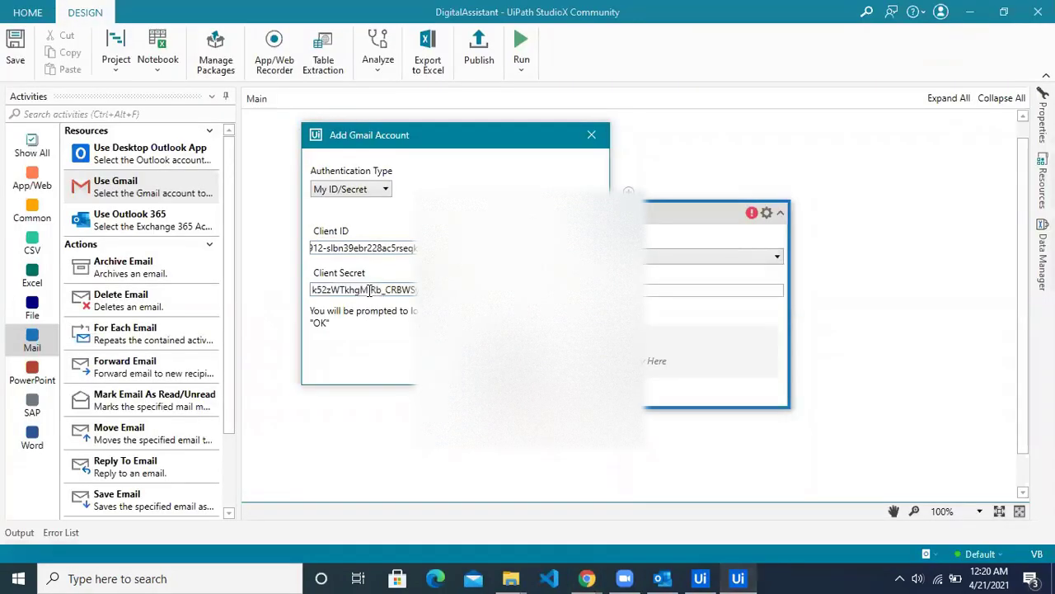
{"action": "key", "text": "Return"}
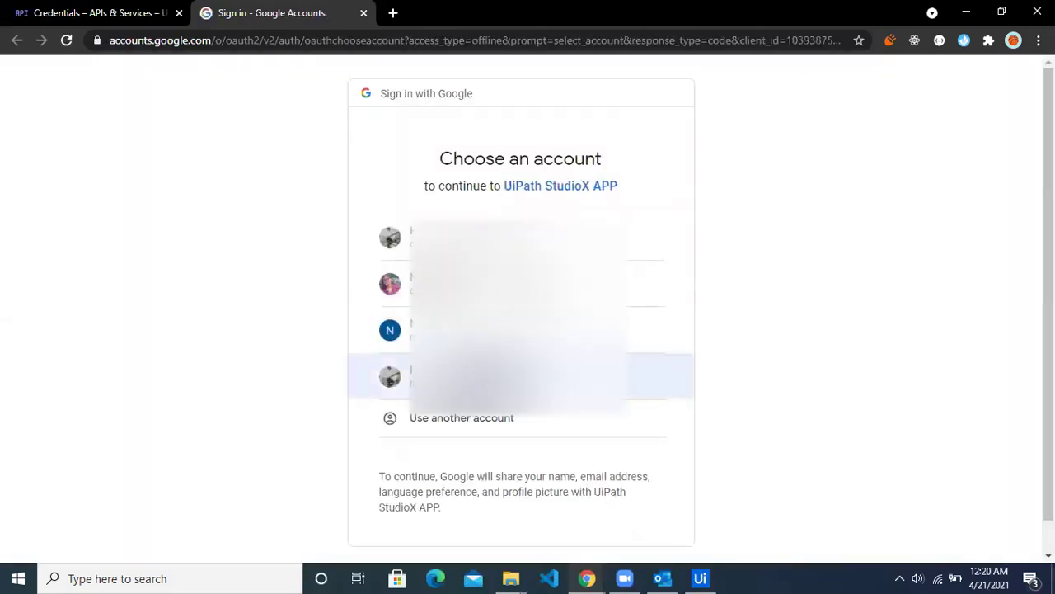
Step: Sign in with the Google account and proceed past the warning to the unverified UiPath StudioX APP
{"action": "left_click", "coordinate": [494, 330]}
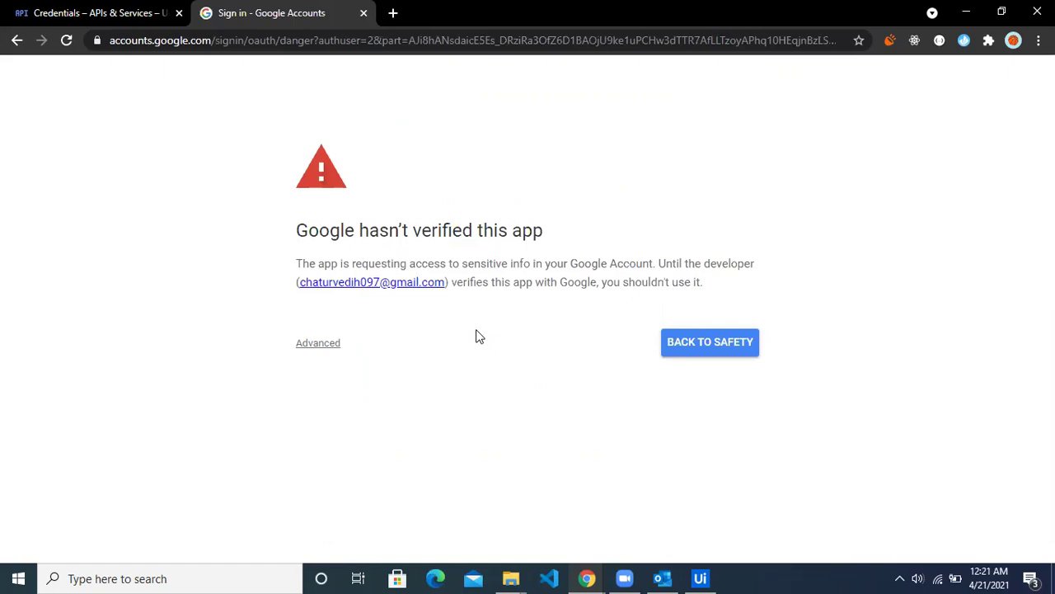
{"action": "left_click", "coordinate": [317, 346]}
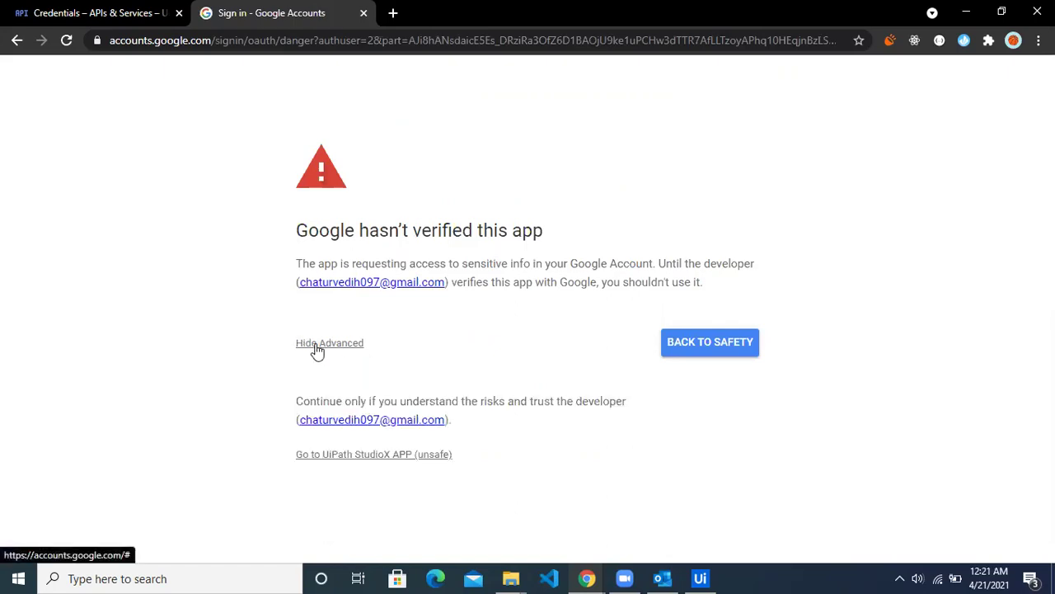
{"action": "left_click", "coordinate": [356, 466]}
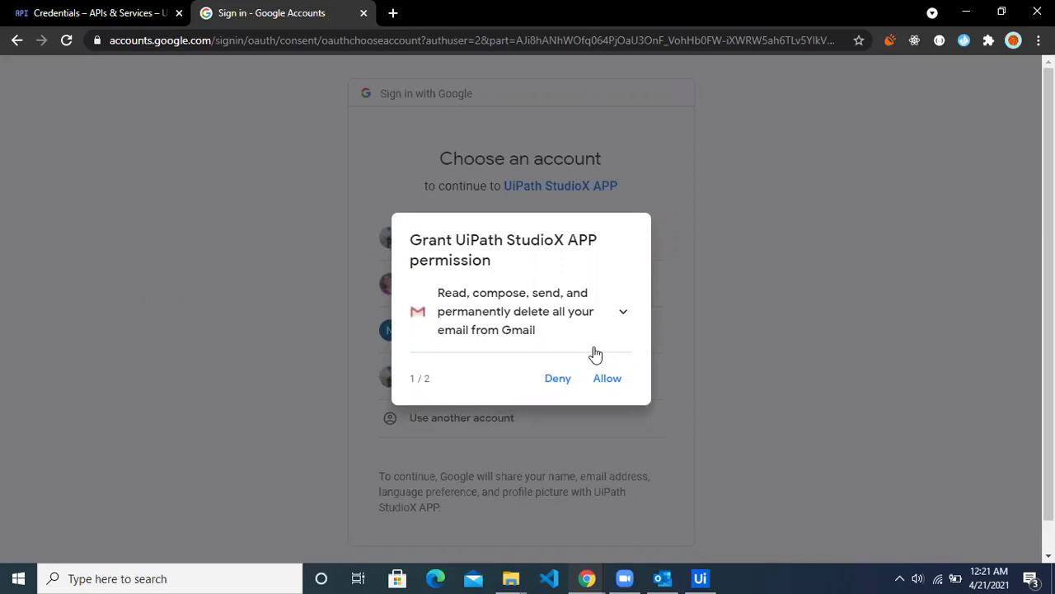
Step: Allow Gmail and Google Calendar access, confirm the permissions, and return to StudioX
{"action": "left_click", "coordinate": [608, 380]}
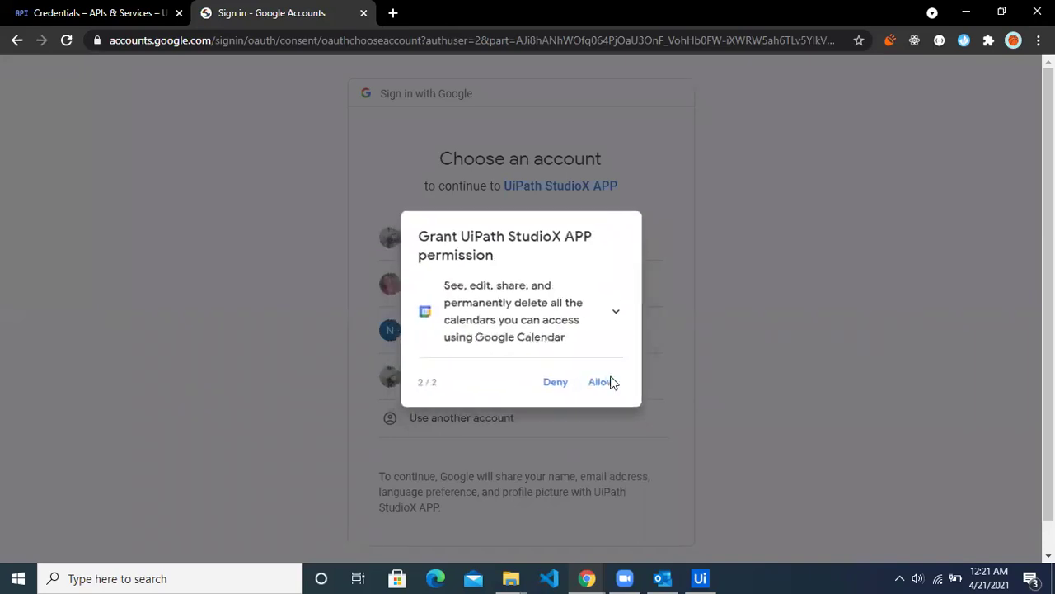
{"action": "left_click", "coordinate": [601, 392]}
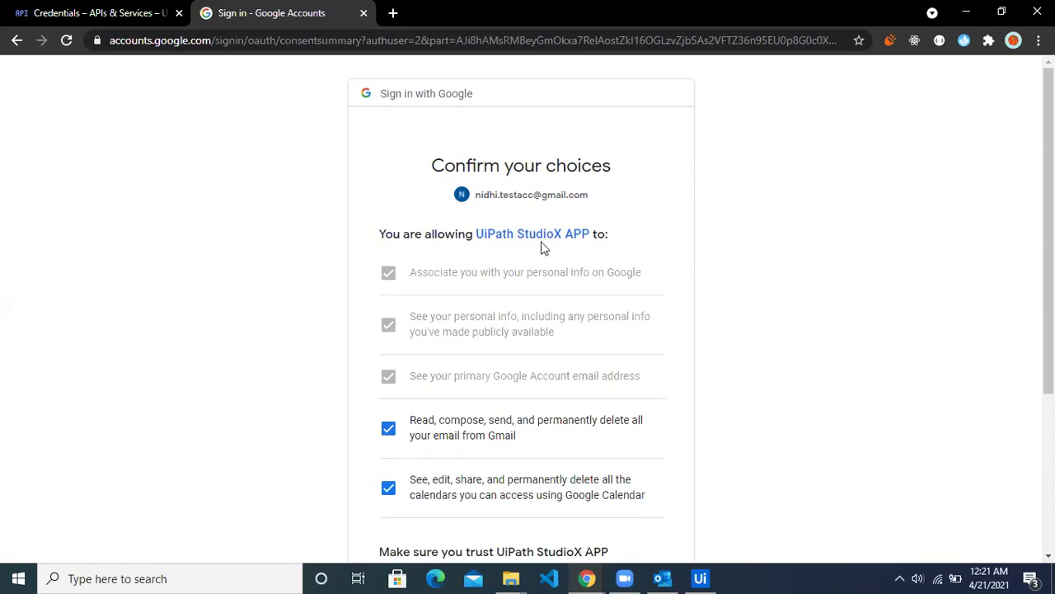
{"action": "scroll", "coordinate": [679, 290], "scroll_direction": "down", "scroll_amount": 2}
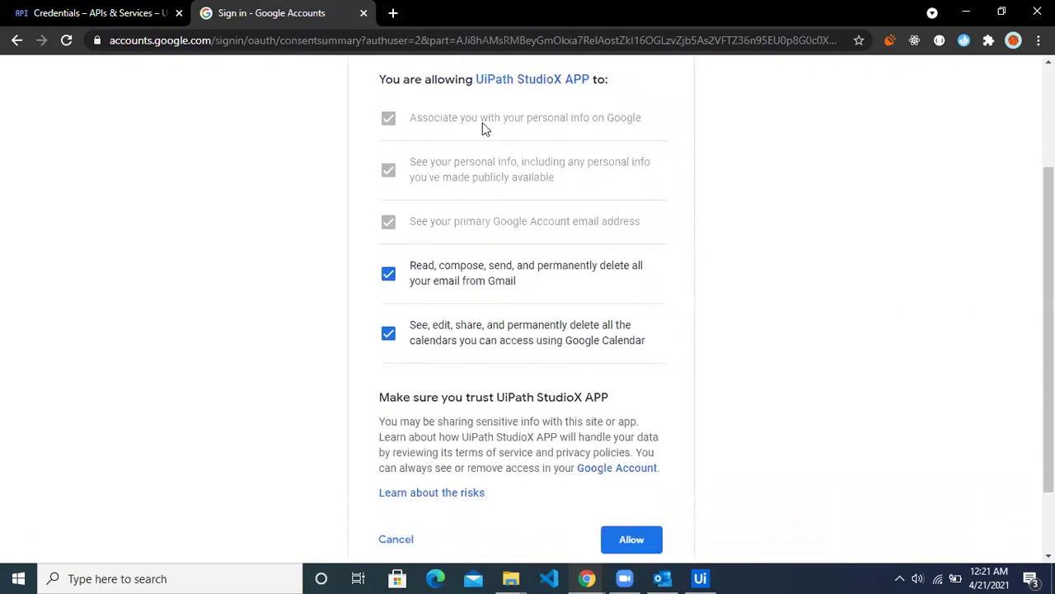
{"action": "scroll", "coordinate": [783, 454], "scroll_direction": "down", "scroll_amount": 1}
{"action": "left_click", "coordinate": [631, 462]}
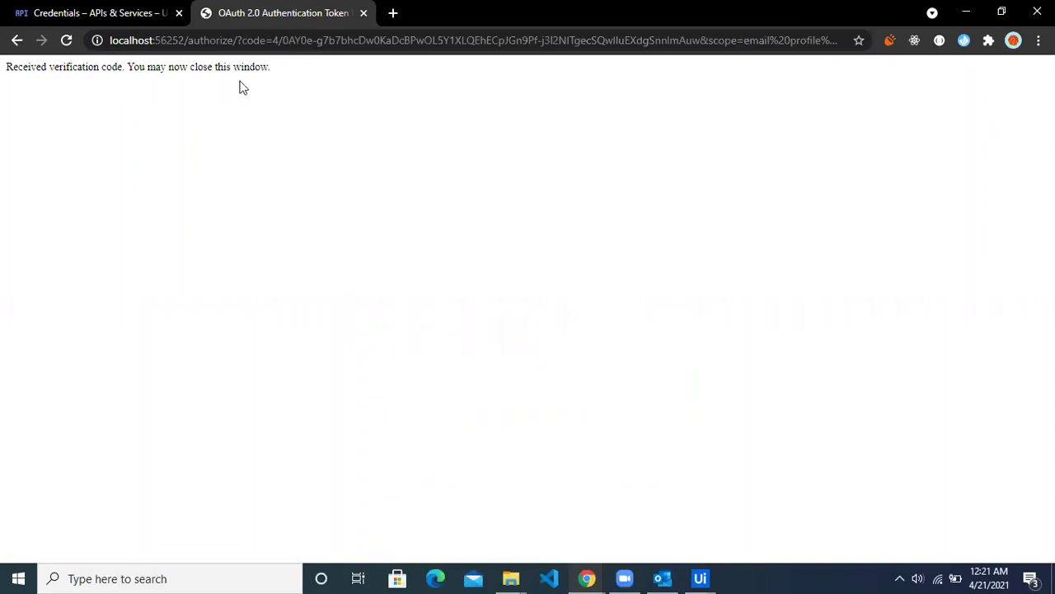
{"action": "left_click", "coordinate": [700, 577]}
{"action": "left_click", "coordinate": [737, 492]}
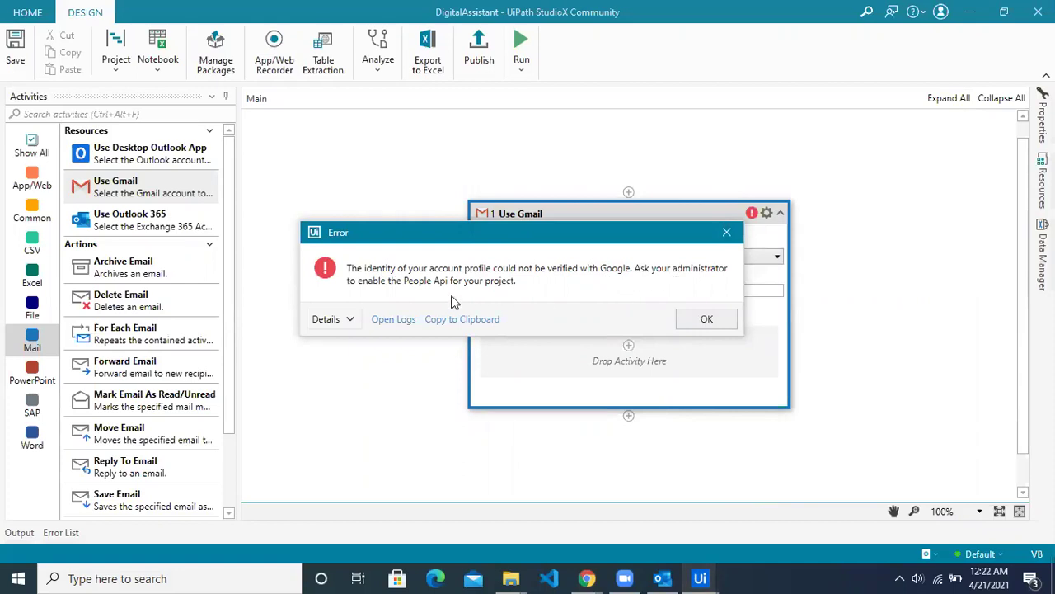
Step: Dismiss the People API error and choose to add a new Gmail account
{"action": "left_click", "coordinate": [698, 324]}
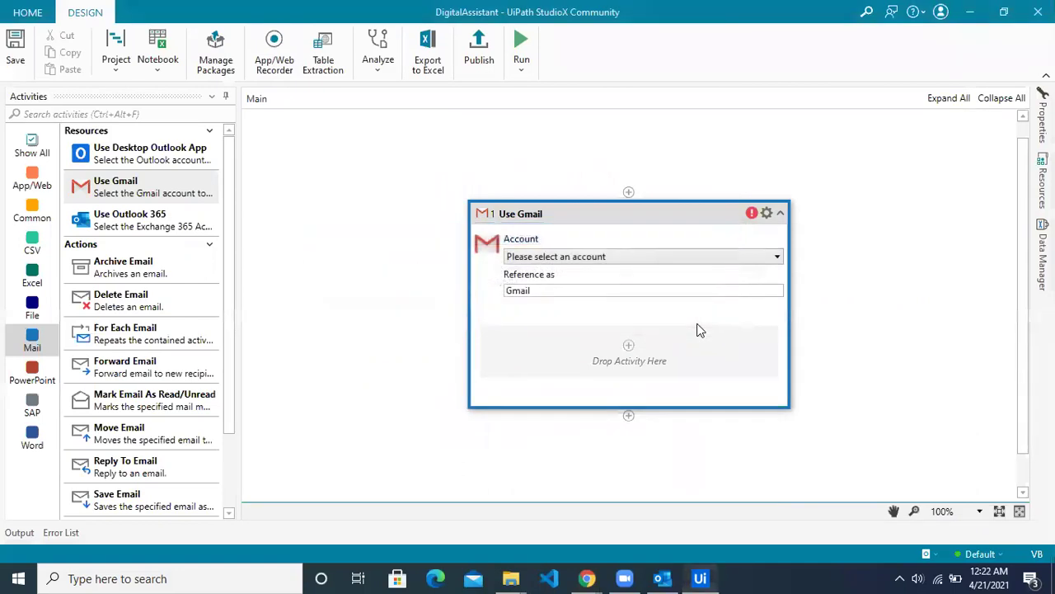
{"action": "left_click", "coordinate": [610, 257]}
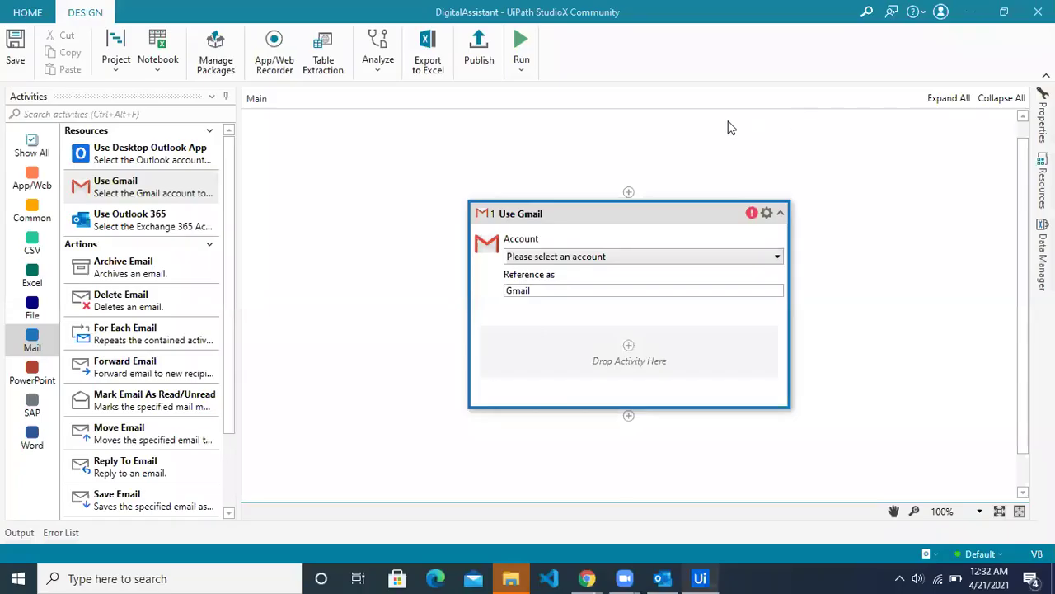
{"action": "left_click", "coordinate": [712, 257]}
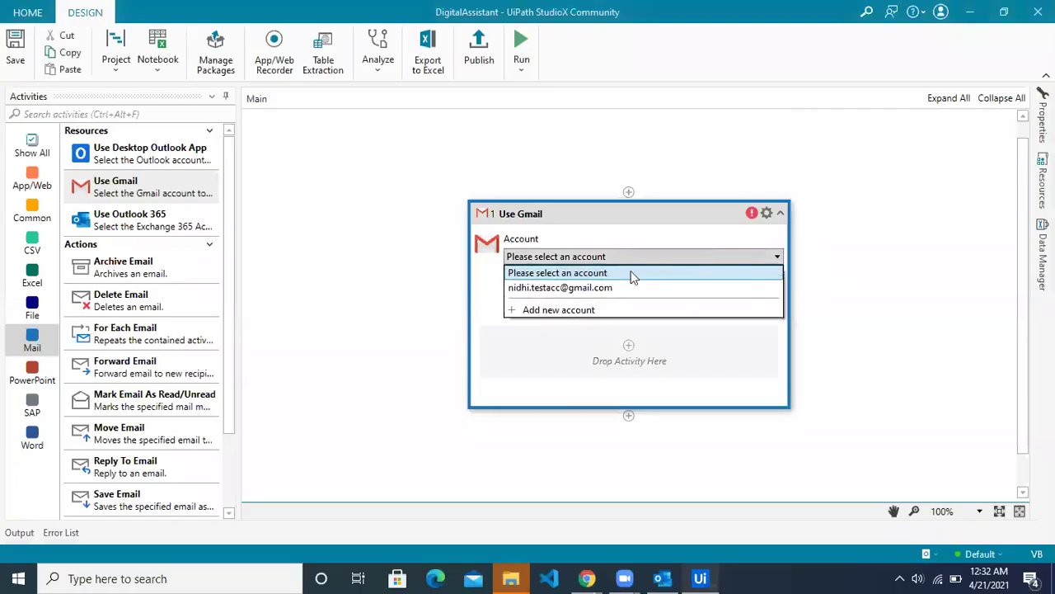
{"action": "left_click", "coordinate": [568, 317]}
Step: Set Authentication Type to My ID/Secret and bring up the Cloud Console credentials page
{"action": "left_click", "coordinate": [415, 217]}
{"action": "left_click", "coordinate": [416, 250]}
{"action": "left_click", "coordinate": [435, 276]}
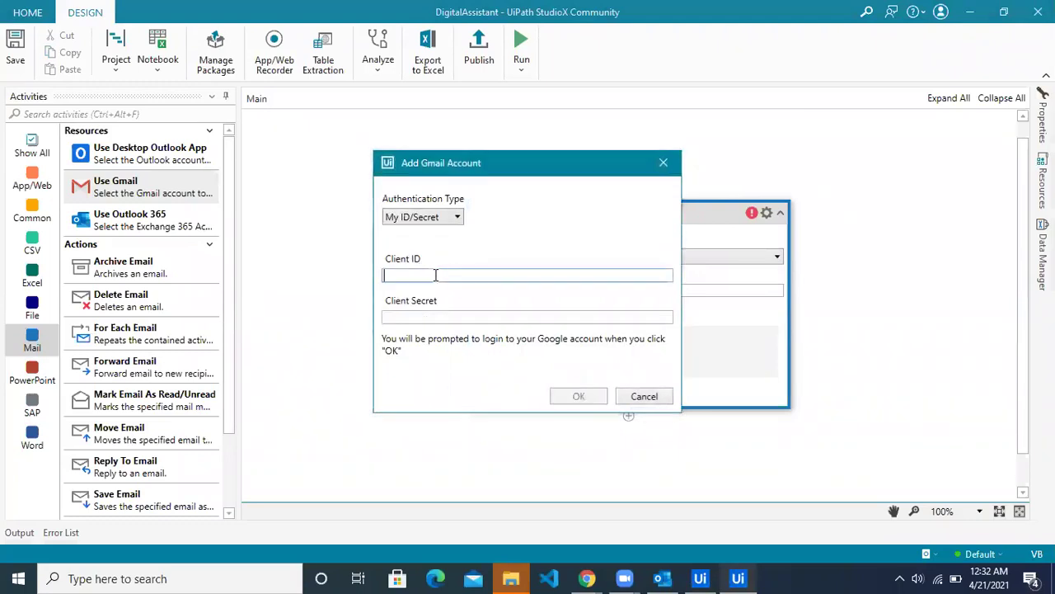
{"action": "left_click", "coordinate": [586, 578]}
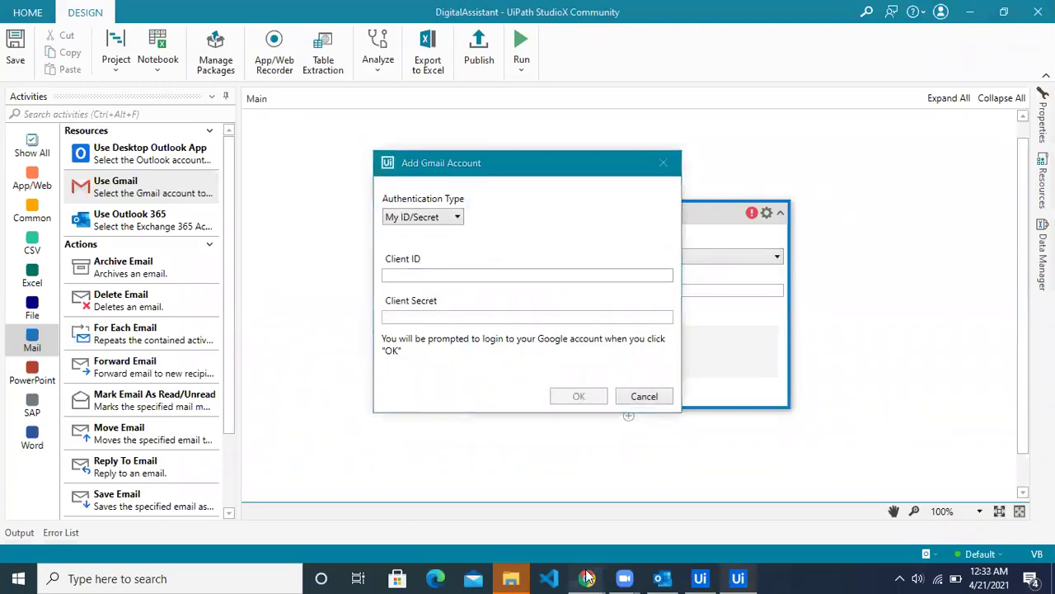
{"action": "left_click", "coordinate": [617, 521]}
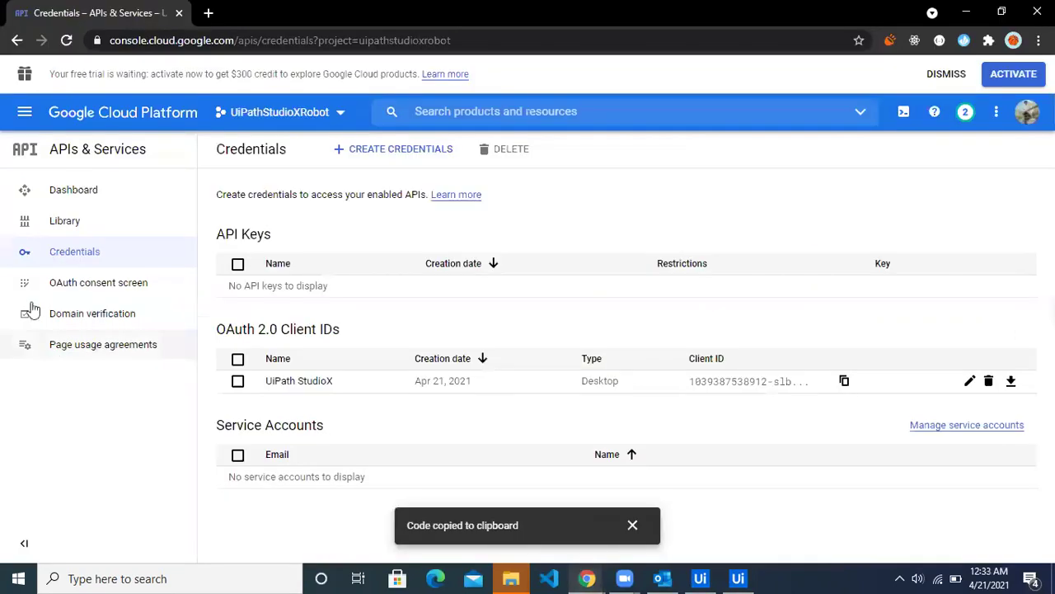
Step: Copy the UiPath StudioX client's Client ID from Credentials into StudioX's Client ID field
{"action": "left_click", "coordinate": [73, 258]}
{"action": "left_click", "coordinate": [316, 384]}
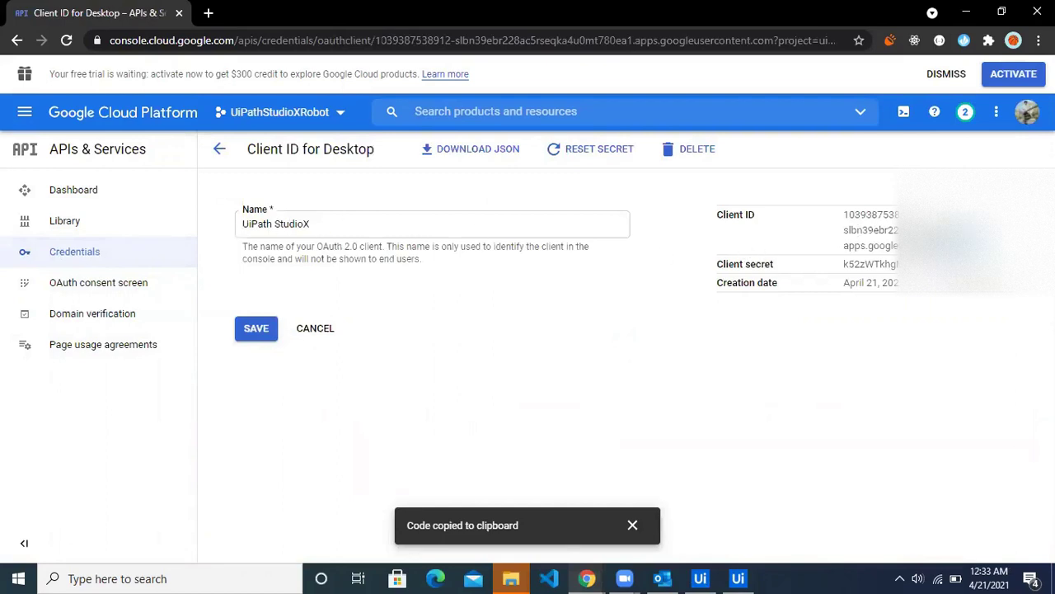
{"action": "triple_click", "coordinate": [848, 218]}
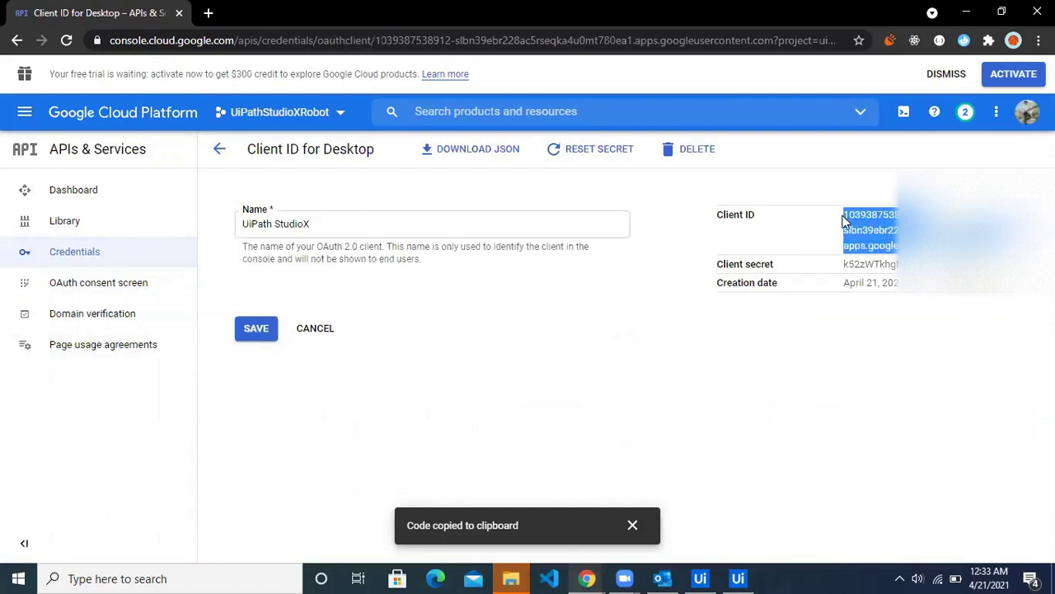
{"action": "key", "text": "alt+Tab"}
{"action": "key", "text": "ctrl+v"}
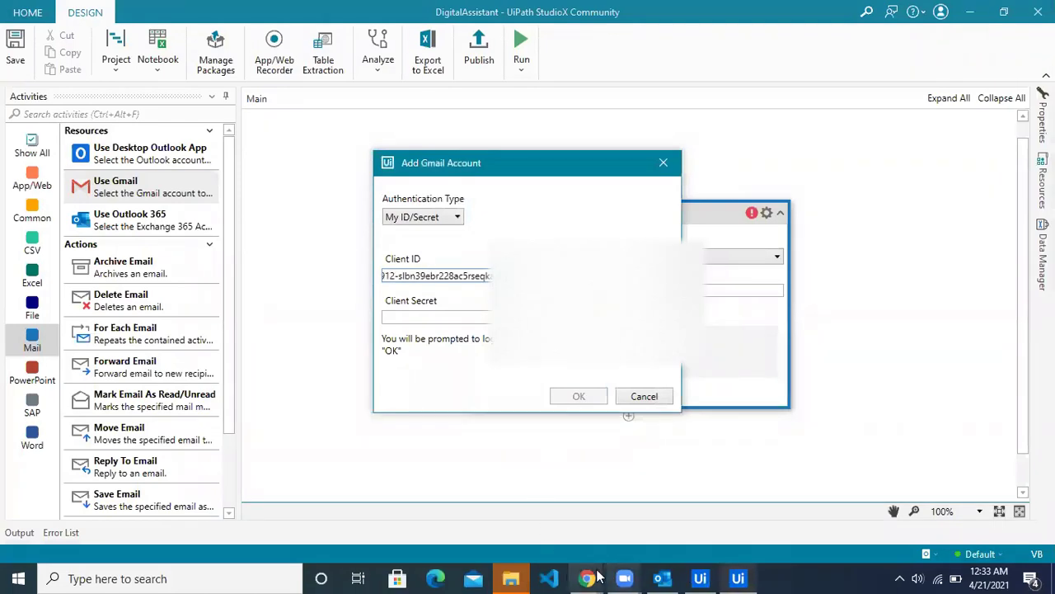
Step: Copy the client secret into StudioX's Client Secret field and submit the account
{"action": "mouse_move", "coordinate": [582, 570]}
{"action": "left_click", "coordinate": [670, 507]}
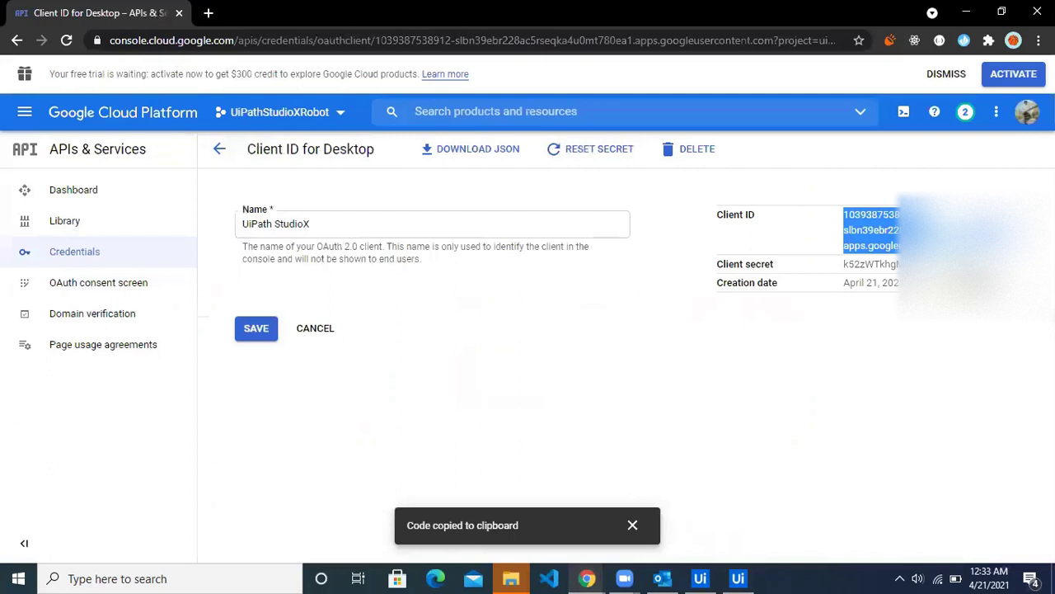
{"action": "left_click_drag", "start_coordinate": [897, 265], "coordinate": [845, 268]}
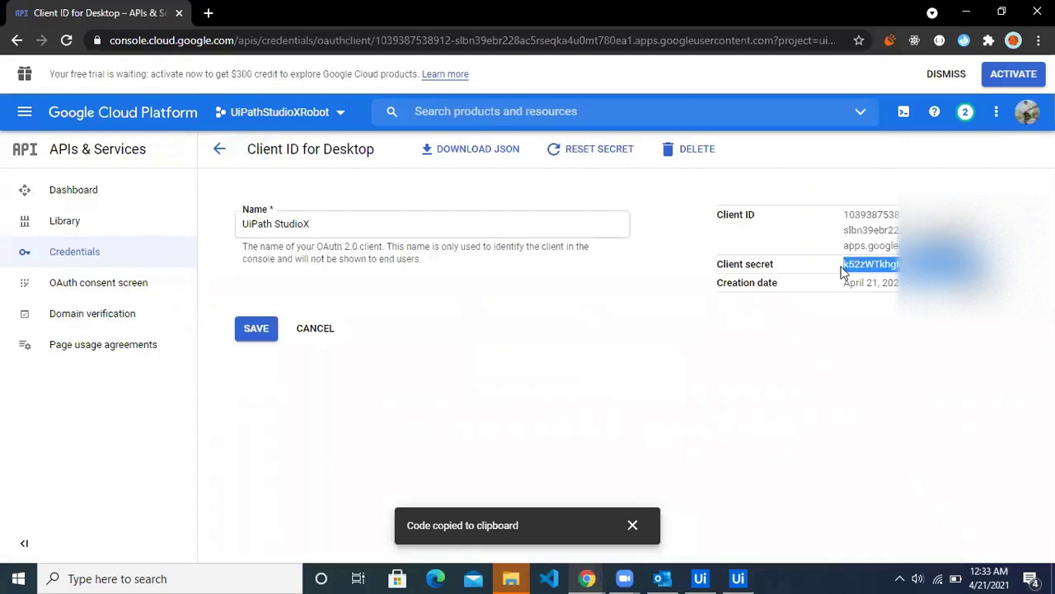
{"action": "key", "text": "alt+Tab"}
{"action": "left_click", "coordinate": [488, 316]}
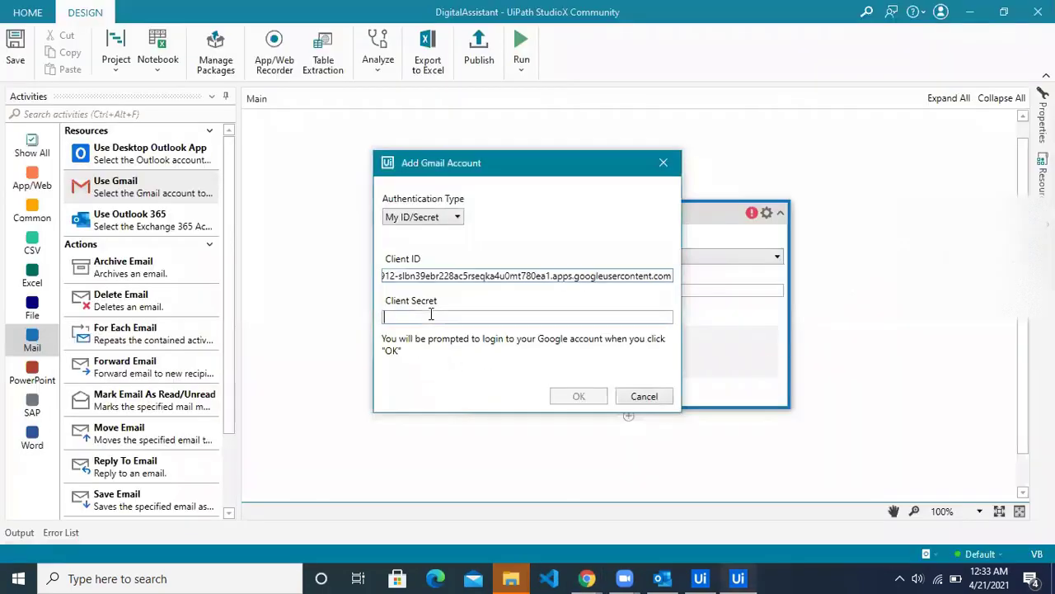
{"action": "key", "text": "ctrl+v"}
{"action": "left_click", "coordinate": [579, 397]}
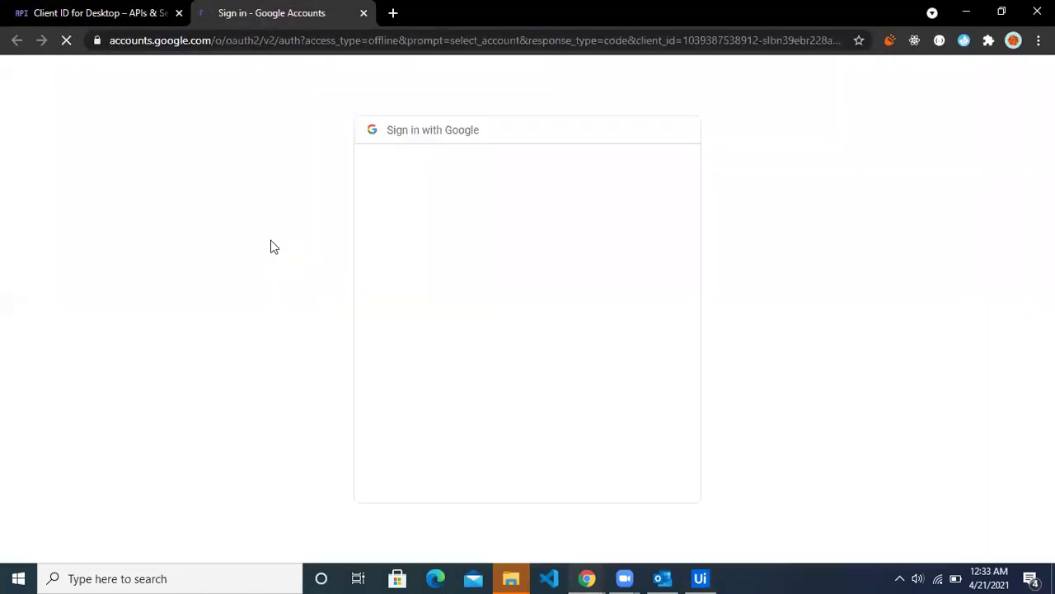
Step: Sign in with the Google account and proceed past the warning to UiPath StudioX APP
{"action": "left_click", "coordinate": [494, 330]}
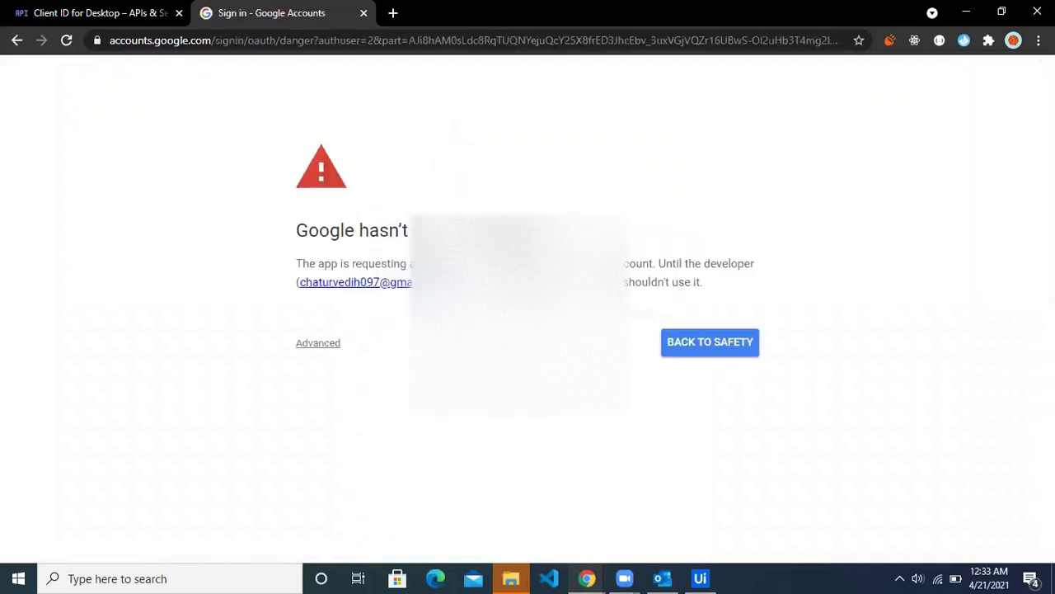
{"action": "left_click", "coordinate": [328, 346]}
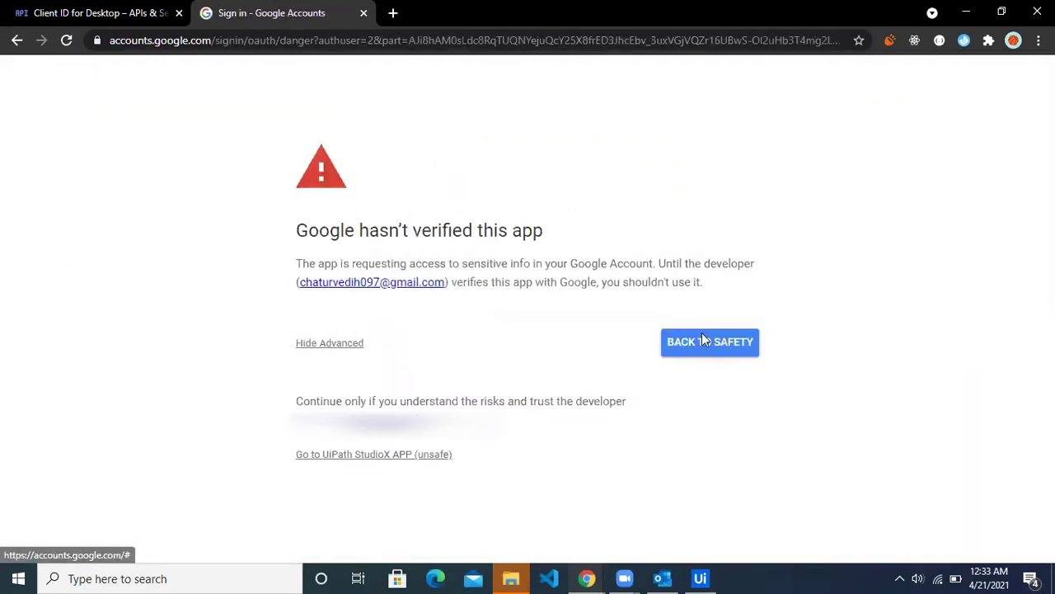
{"action": "left_click", "coordinate": [377, 454]}
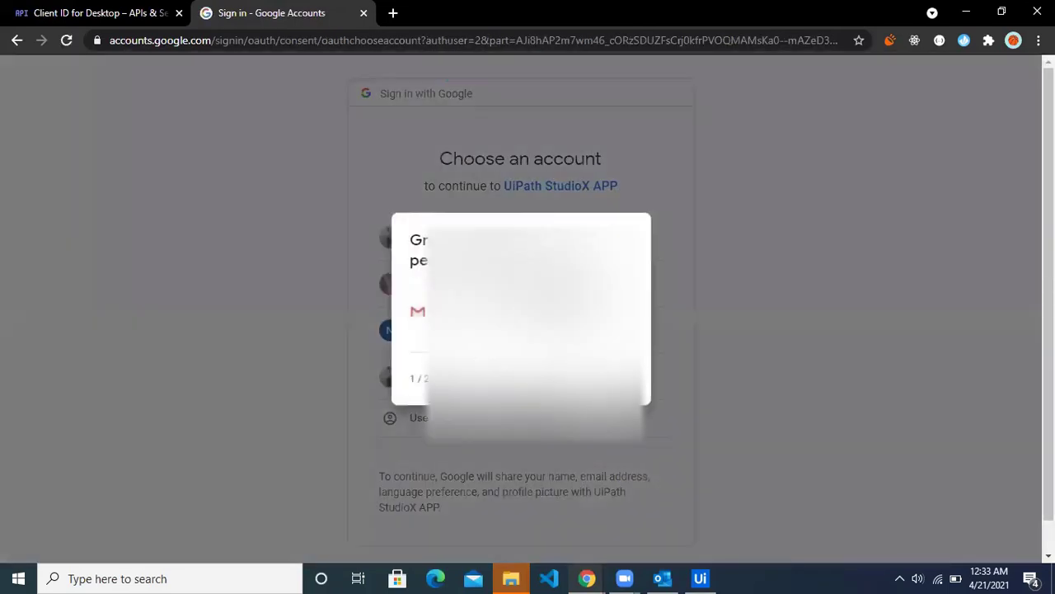
Step: Allow Gmail access, confirm the permissions, and bring StudioX forward showing its error
{"action": "left_click", "coordinate": [608, 391]}
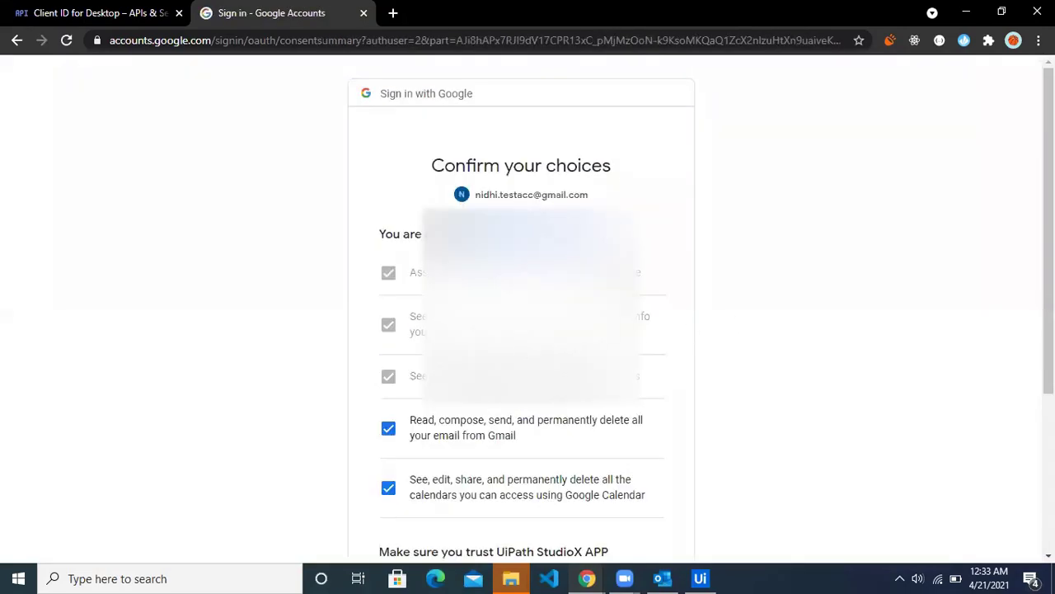
{"action": "scroll", "coordinate": [742, 396], "scroll_direction": "down", "scroll_amount": 3}
{"action": "left_click", "coordinate": [634, 460]}
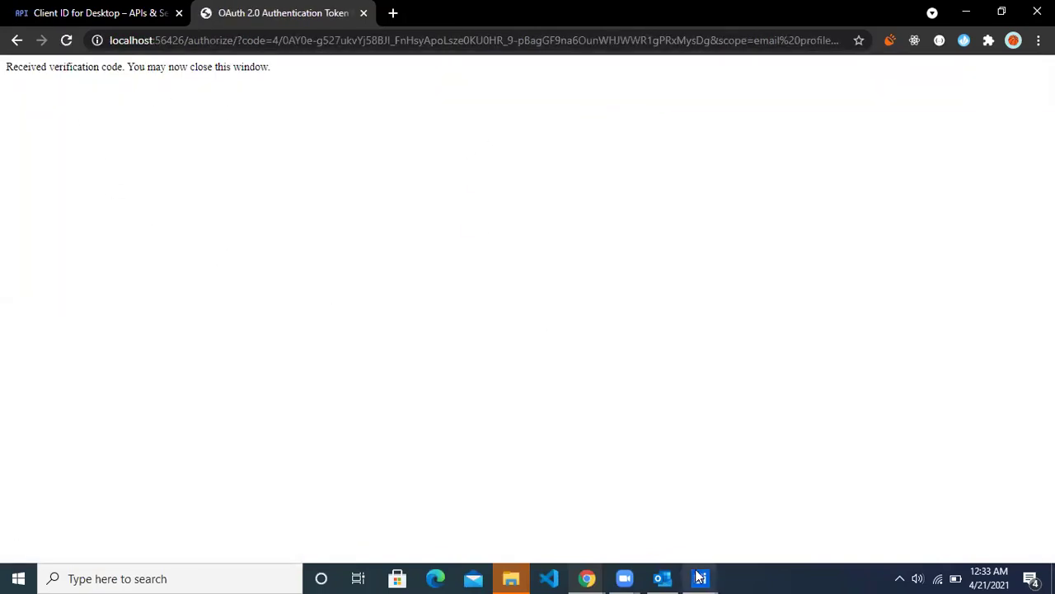
{"action": "mouse_move", "coordinate": [700, 577]}
{"action": "left_click", "coordinate": [763, 505]}
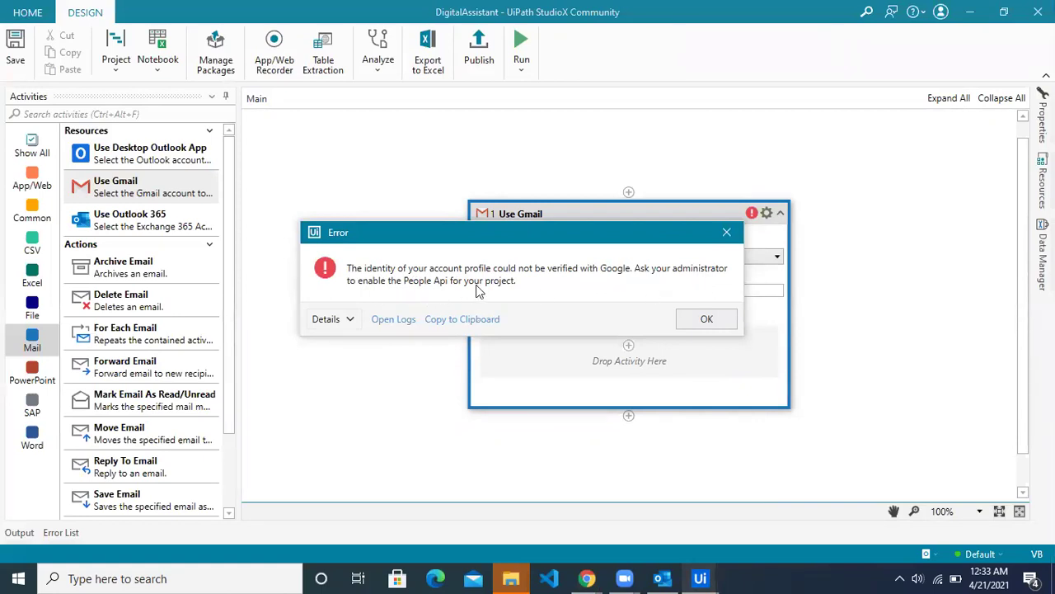
Step: Dismiss StudioX's People API error and bring the browser's verification page back
{"action": "left_click", "coordinate": [709, 321]}
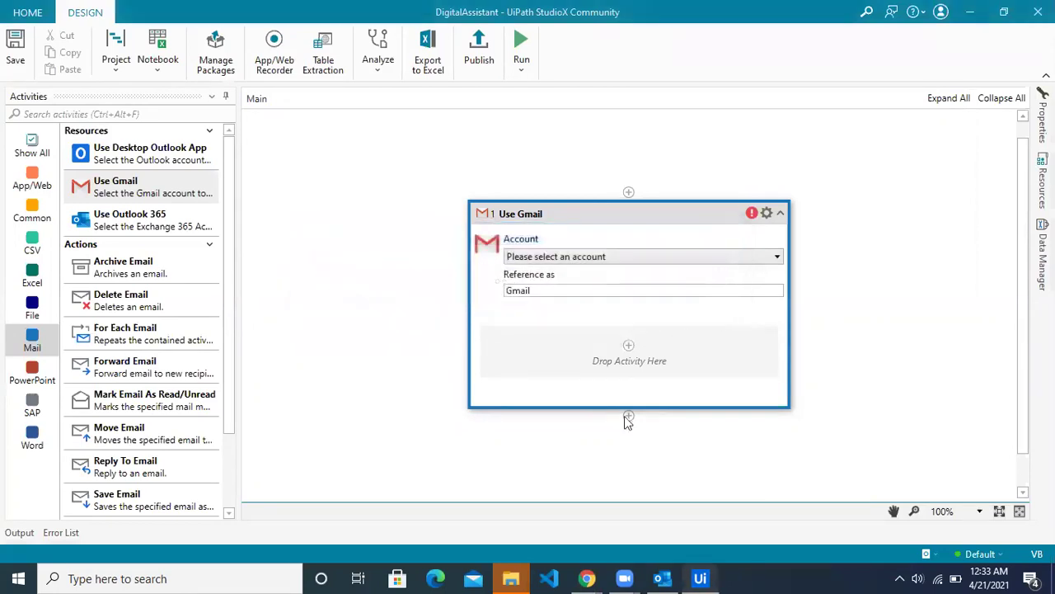
{"action": "mouse_move", "coordinate": [587, 578]}
{"action": "left_click", "coordinate": [610, 513]}
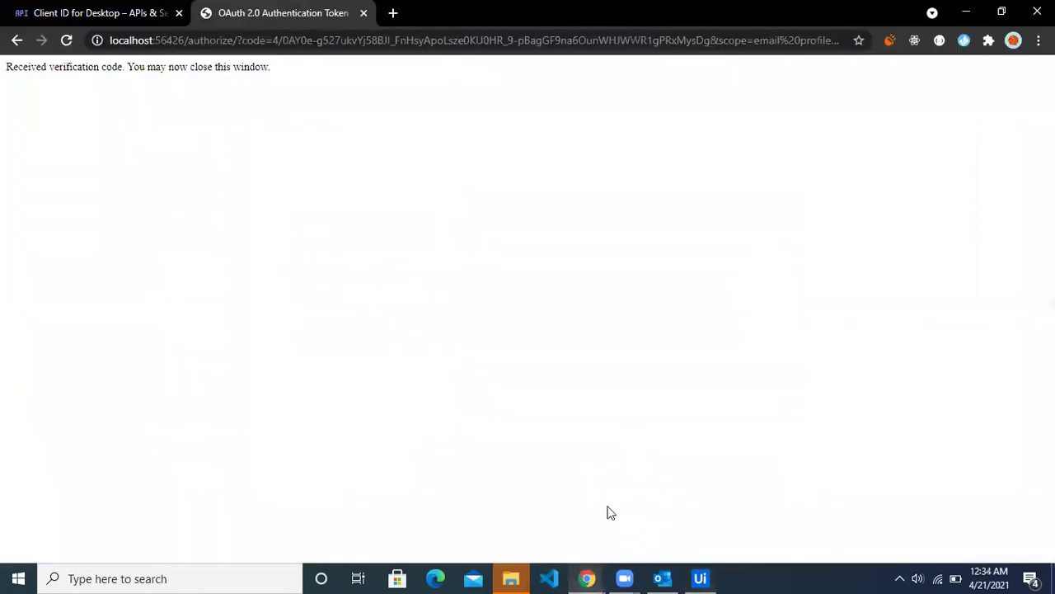
Step: Search the API Library for 'people api' and open the Google People API page
{"action": "left_click", "coordinate": [54, 12]}
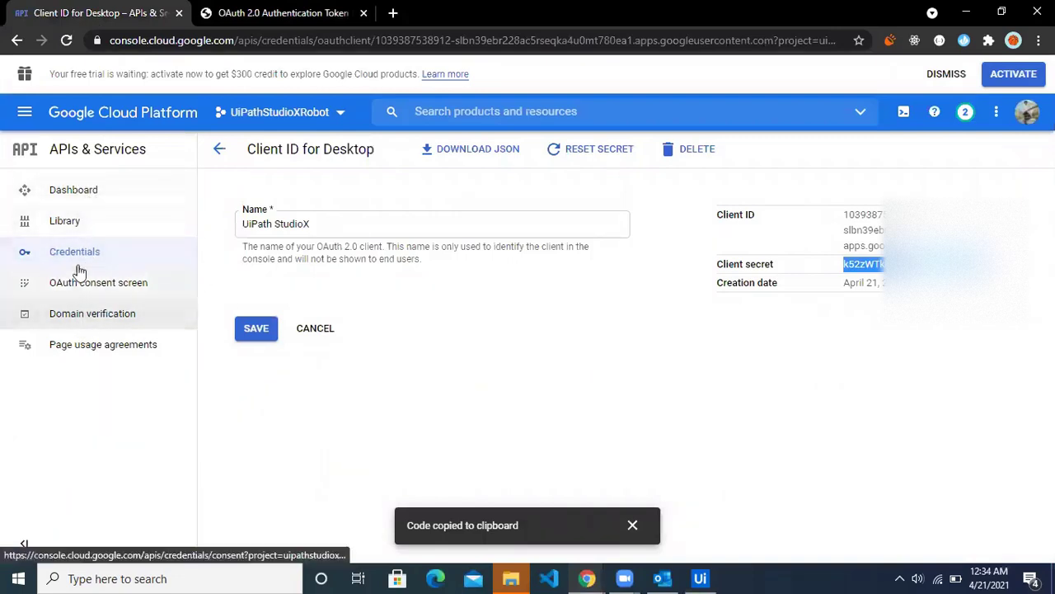
{"action": "left_click", "coordinate": [101, 193]}
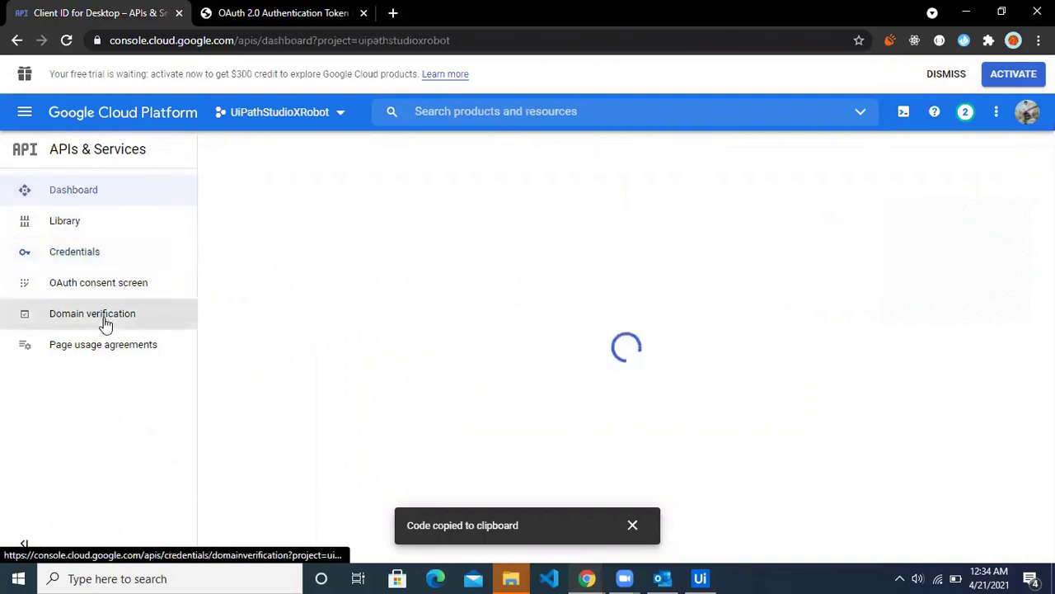
{"action": "left_click", "coordinate": [94, 231]}
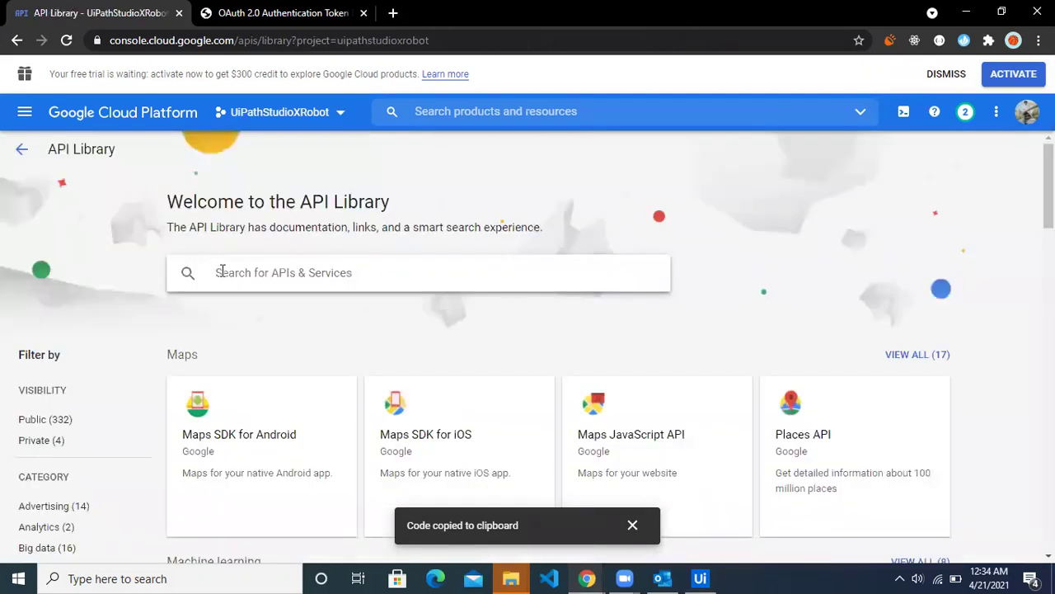
{"action": "type", "text": "p"}
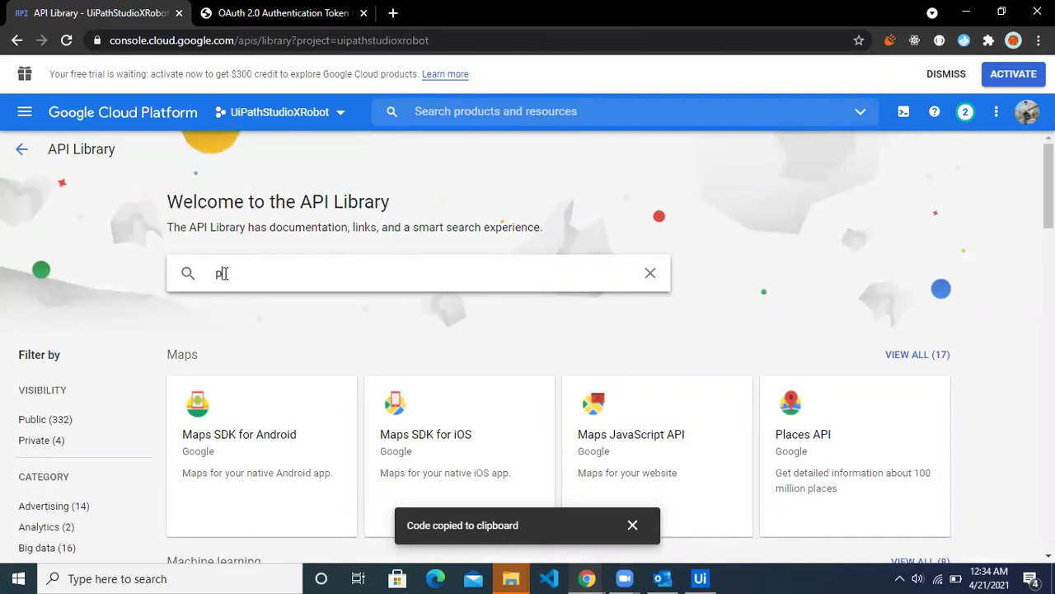
{"action": "key", "text": "BackSpace"}
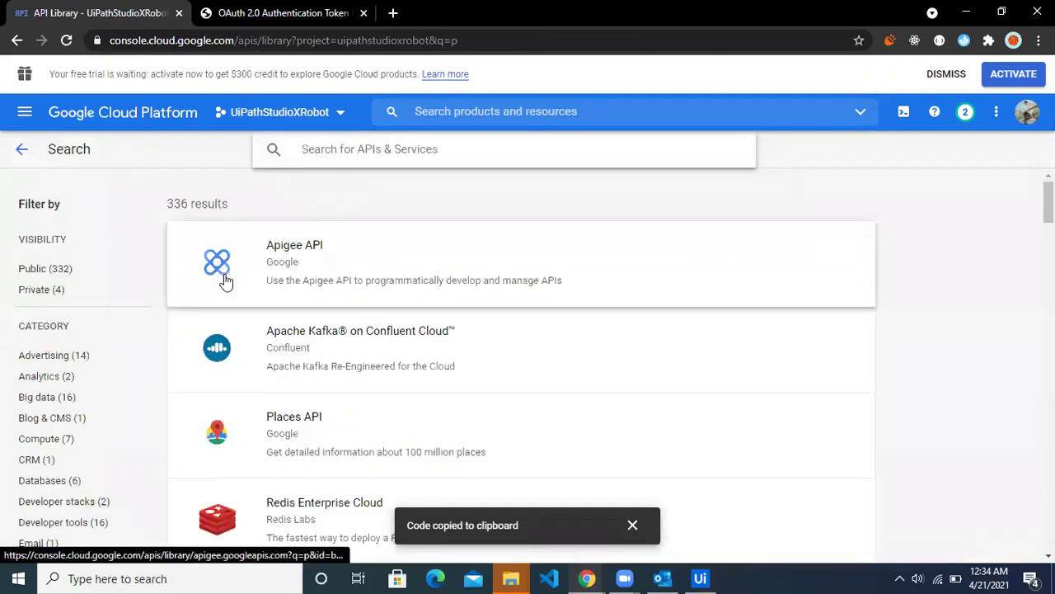
{"action": "type", "text": "eopl"}
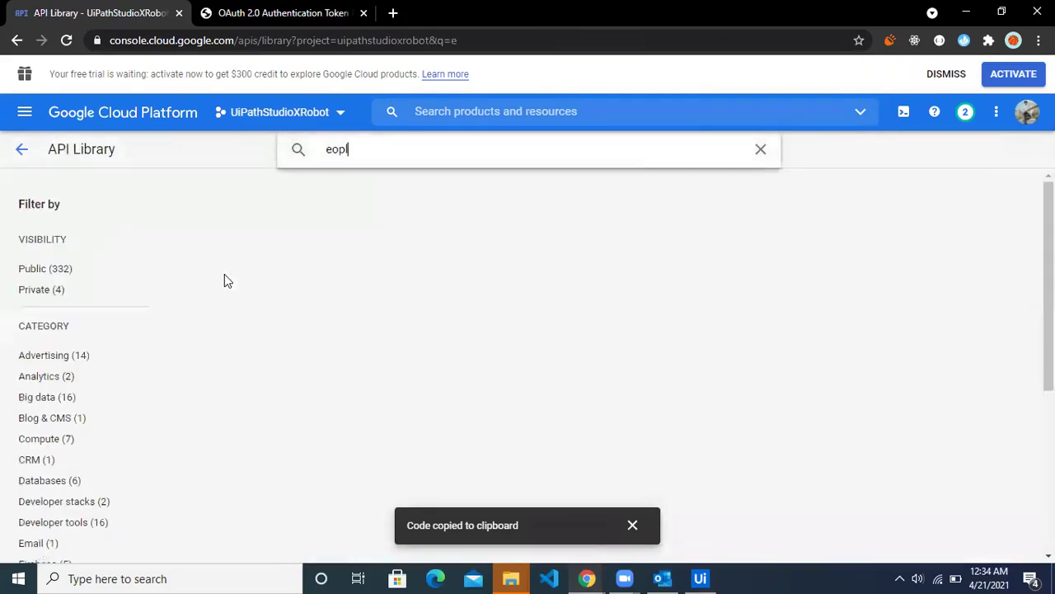
{"action": "type", "text": "e api"}
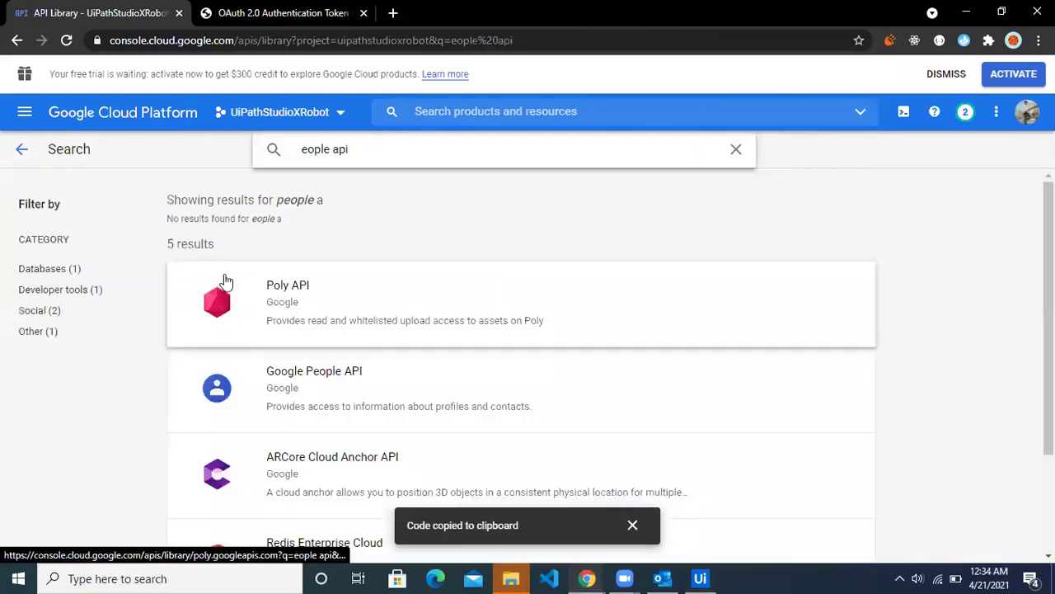
{"action": "key", "text": "Home"}
{"action": "type", "text": "p"}
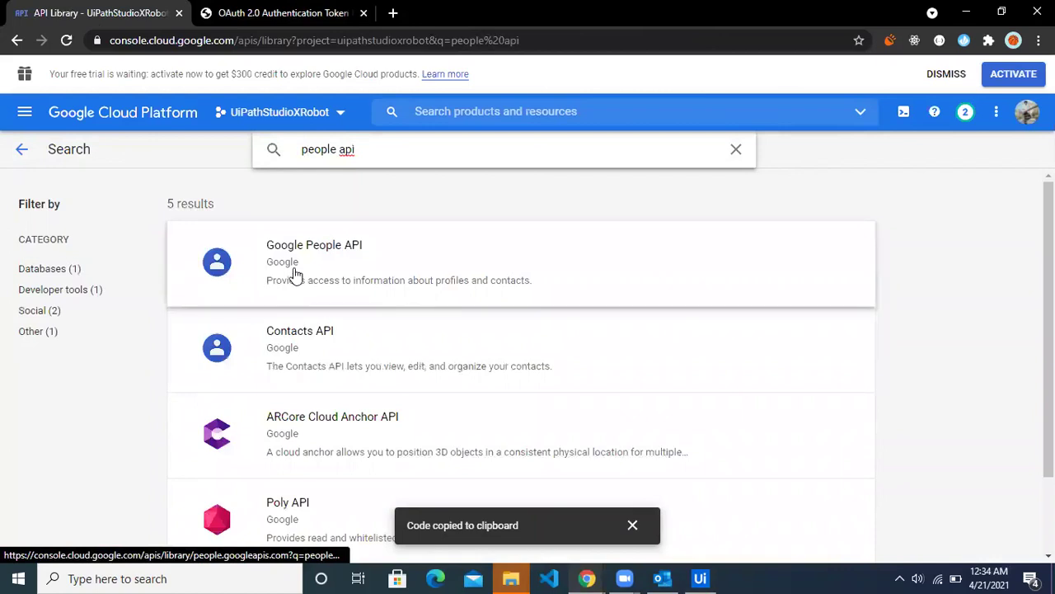
{"action": "left_click", "coordinate": [355, 265]}
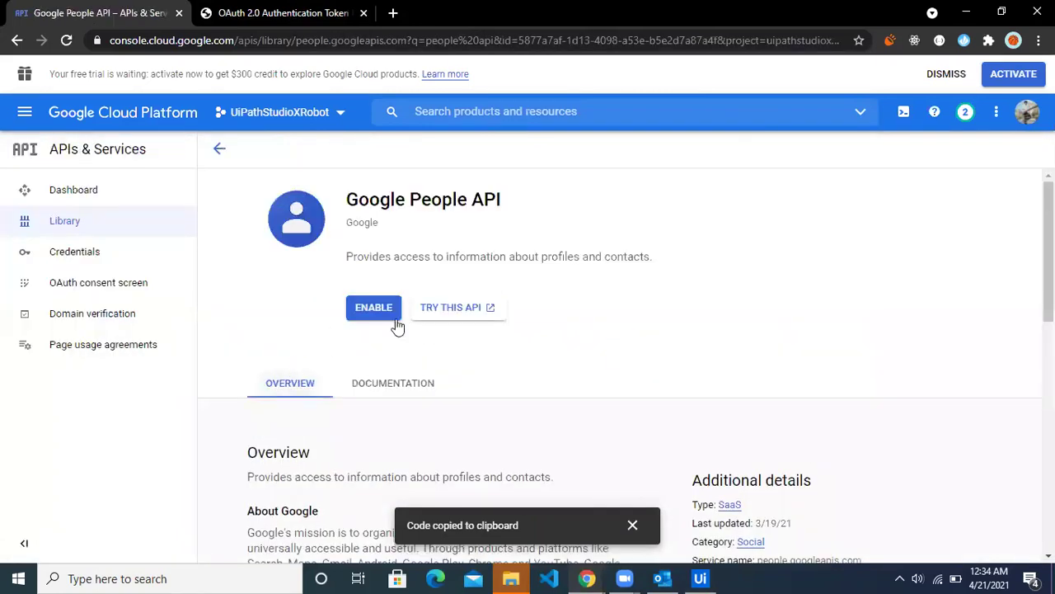
Step: Enable the Google People API for the UiPathStudioXRobot project
{"action": "left_click", "coordinate": [374, 319]}
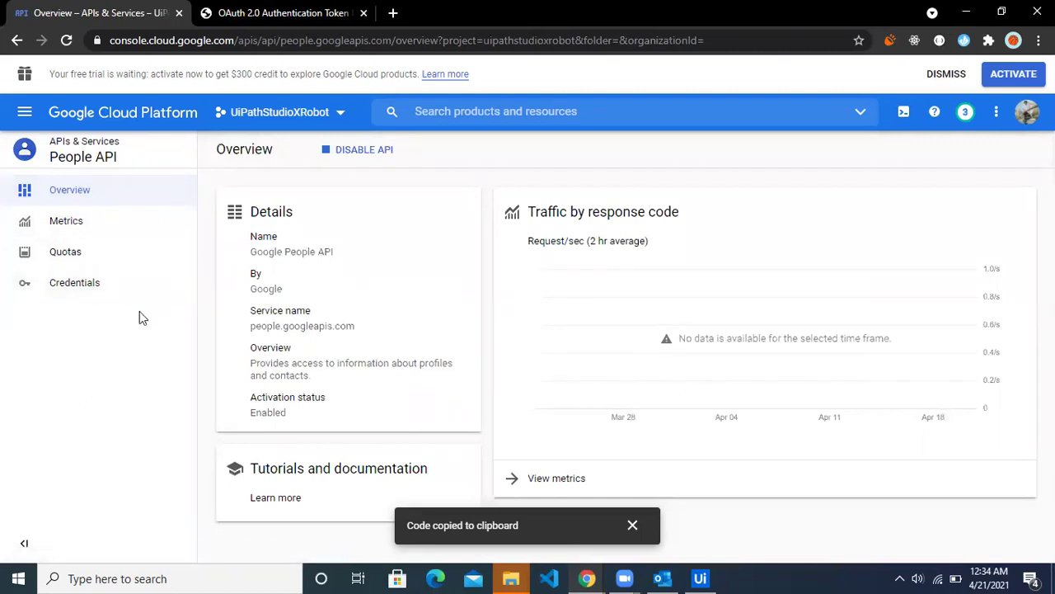
Step: Keep UiPathStudioXRobot selected, open the UiPath StudioX client under Credentials, and select its Client ID
{"action": "left_click", "coordinate": [336, 118]}
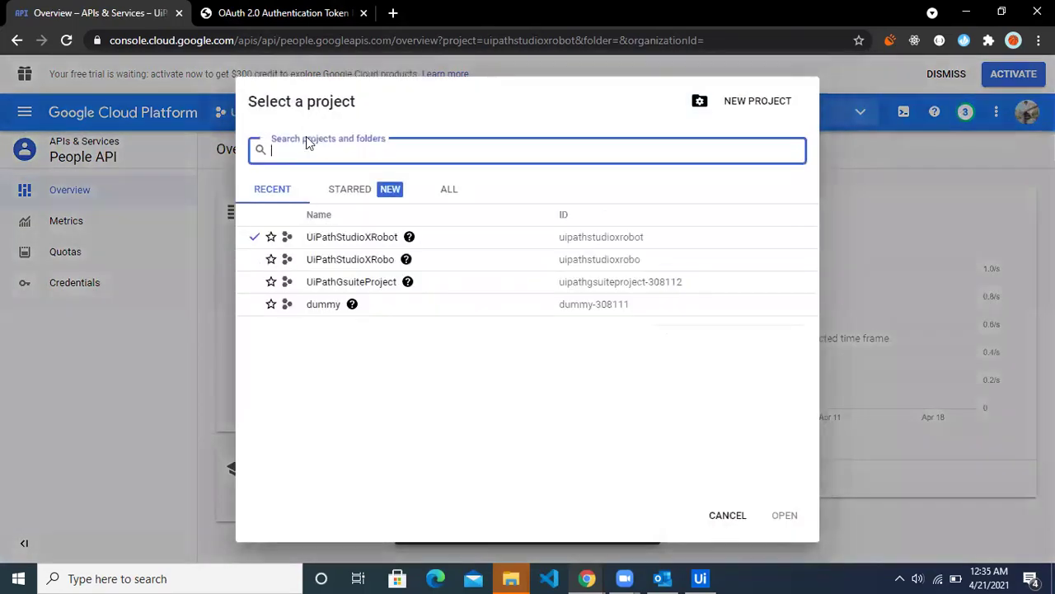
{"action": "left_click", "coordinate": [355, 239]}
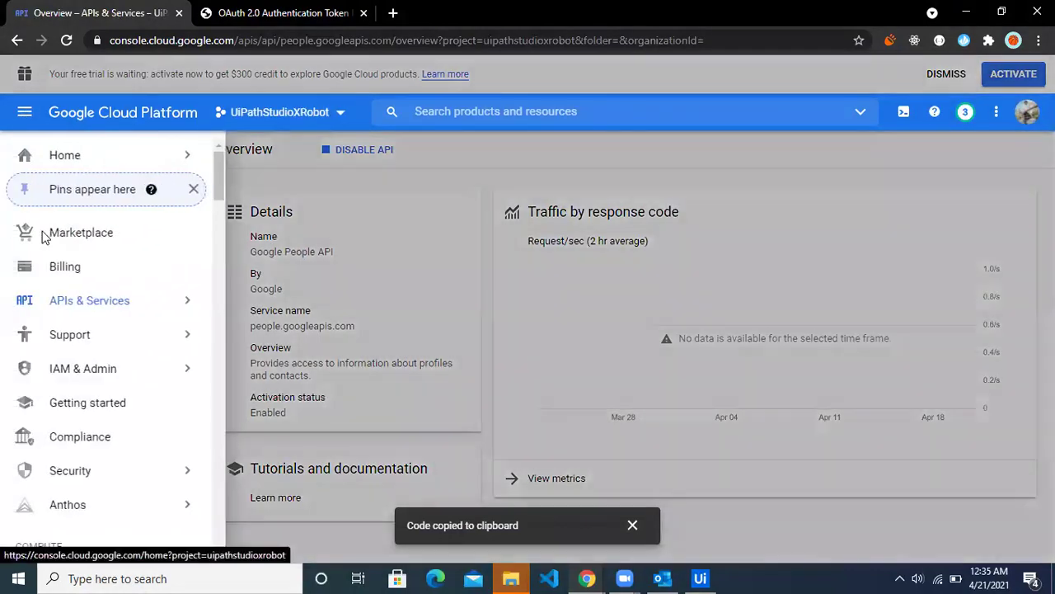
{"action": "left_click", "coordinate": [95, 300]}
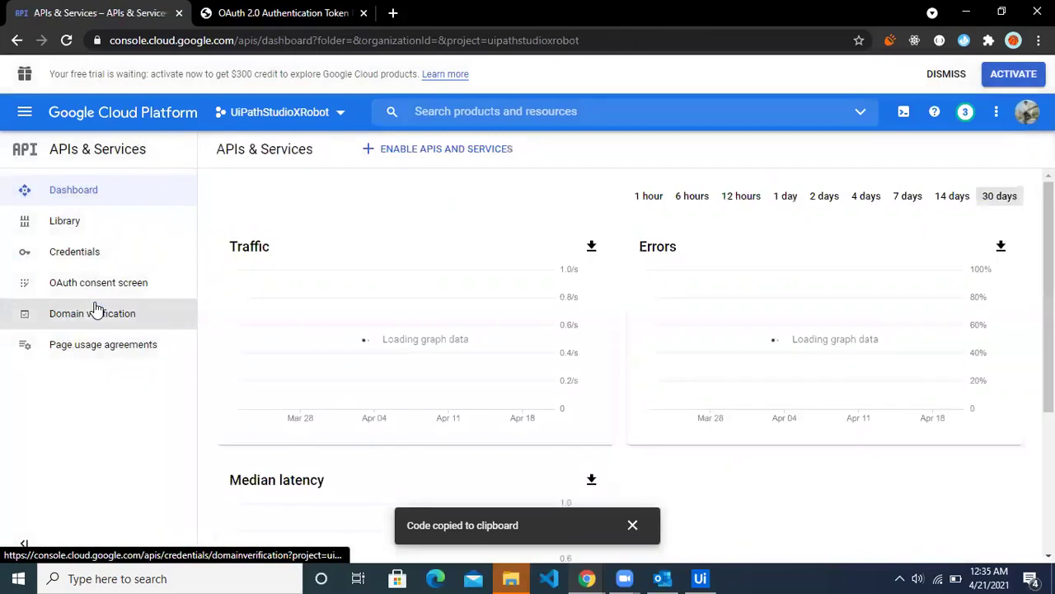
{"action": "left_click", "coordinate": [88, 257]}
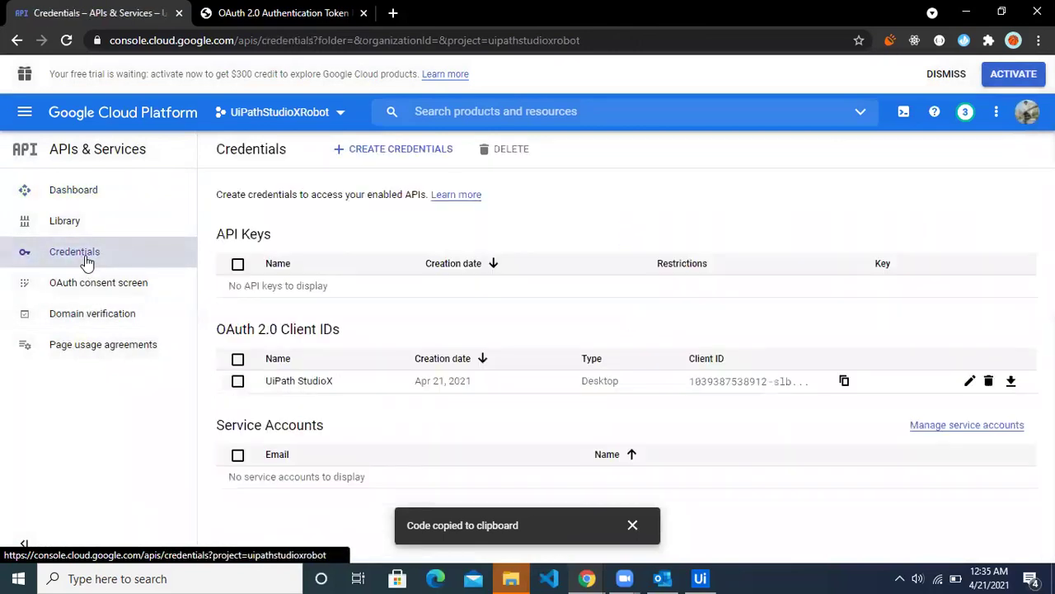
{"action": "left_click", "coordinate": [324, 387]}
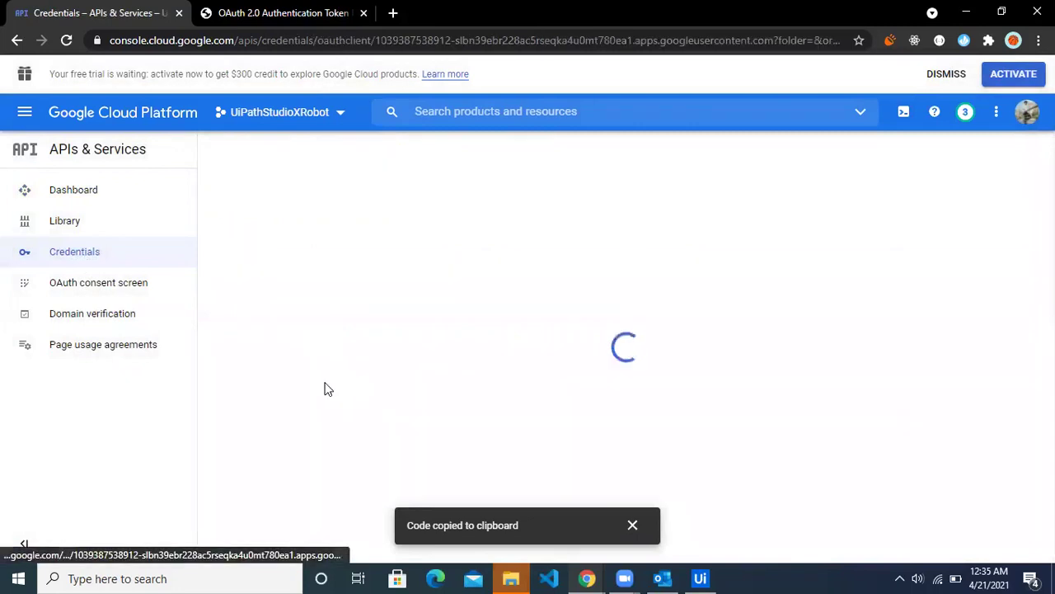
{"action": "left_click_drag", "start_coordinate": [948, 246], "coordinate": [853, 217]}
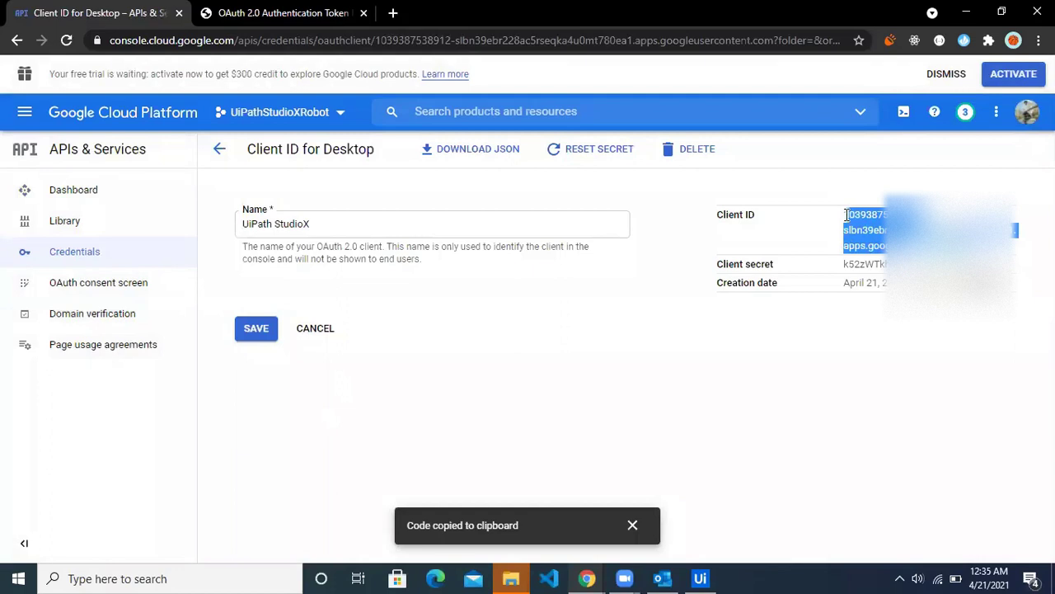
{"action": "left_click", "coordinate": [700, 578]}
Step: Add a new Gmail account with My ID/Secret authentication and paste the client ID
{"action": "left_click", "coordinate": [614, 258]}
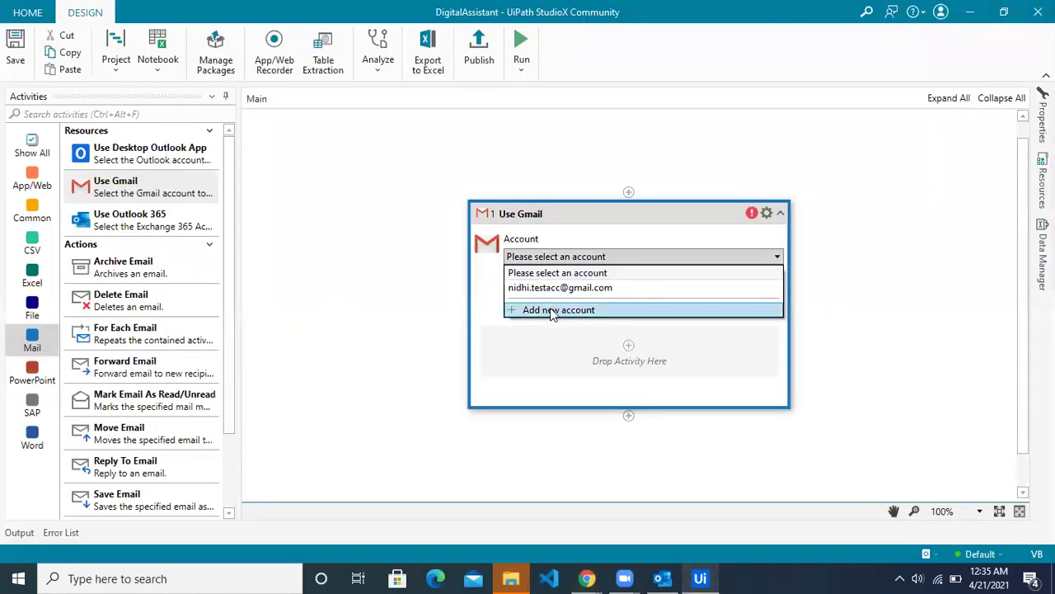
{"action": "key", "text": "Return"}
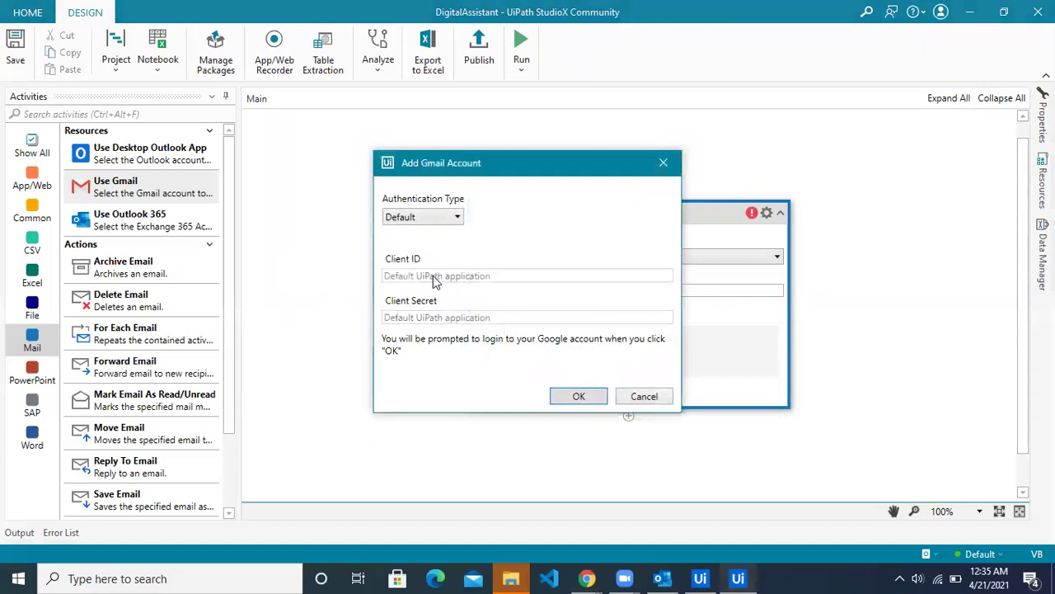
{"action": "left_click", "coordinate": [422, 216]}
{"action": "left_click", "coordinate": [419, 248]}
{"action": "left_click", "coordinate": [418, 277]}
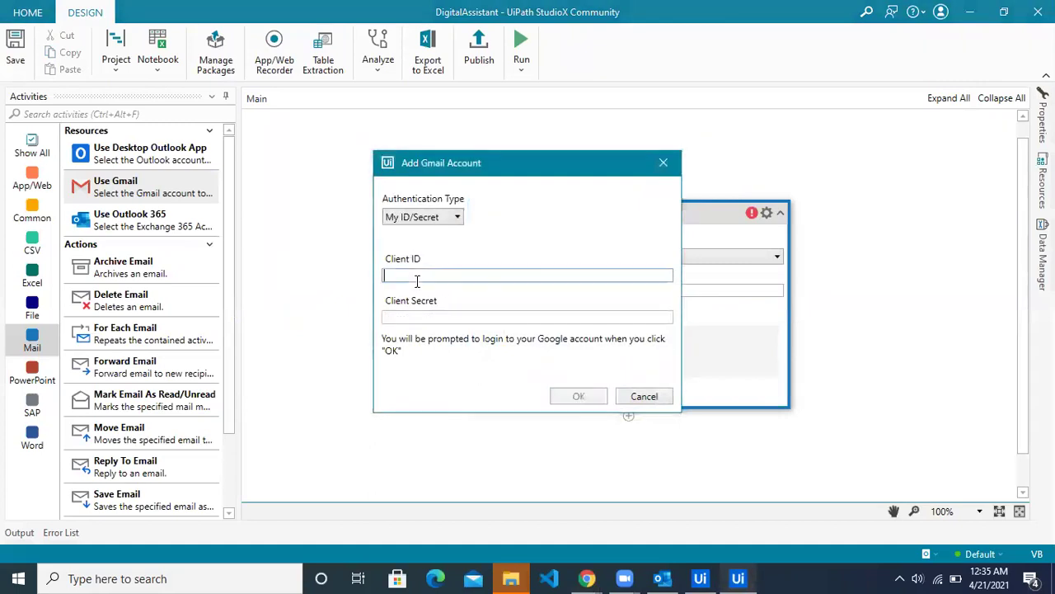
{"action": "key", "text": "ctrl+v"}
Step: Copy the client secret from the Google console's Desktop client page into the Client Secret field
{"action": "key", "text": "alt+Tab"}
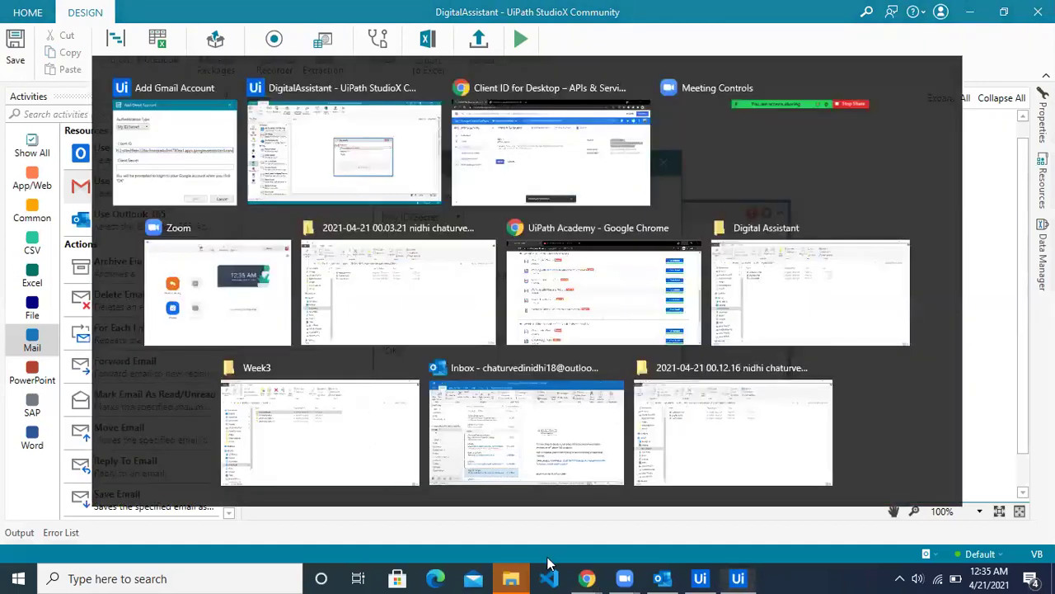
{"action": "mouse_move", "coordinate": [587, 575]}
{"action": "left_click", "coordinate": [651, 544]}
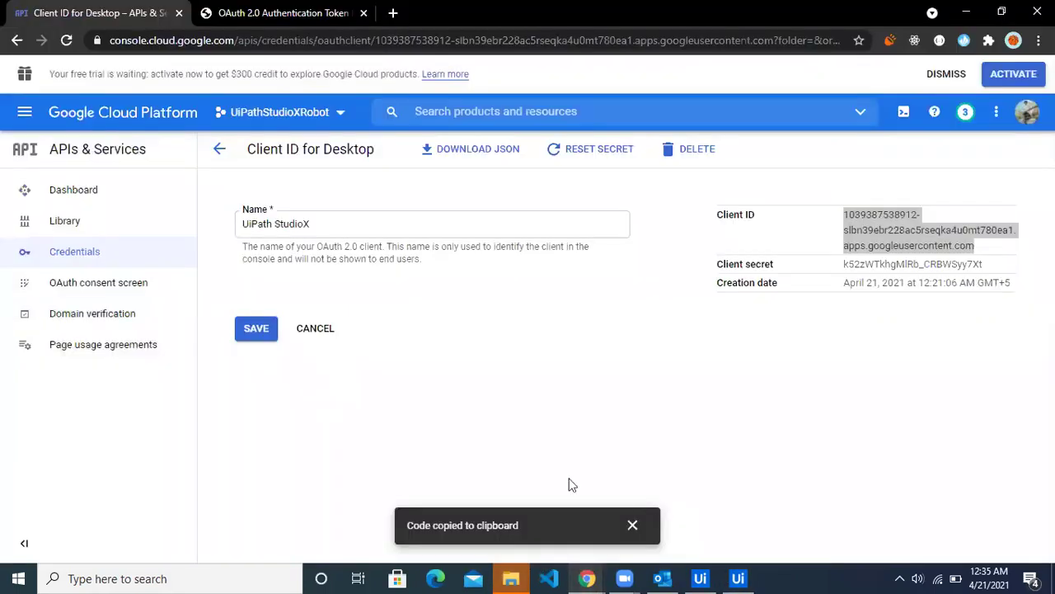
{"action": "double_click", "coordinate": [847, 266]}
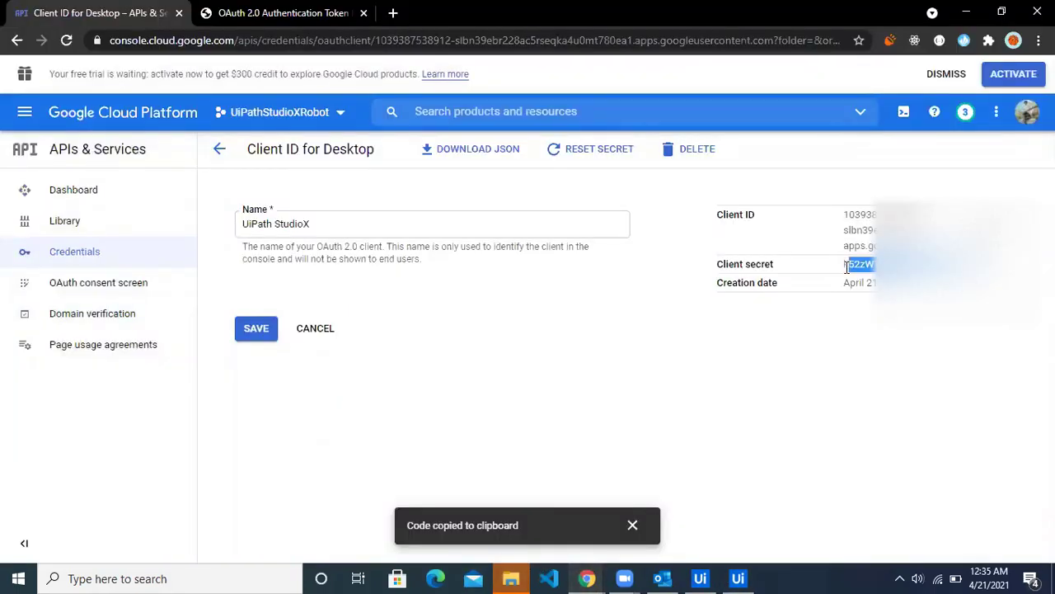
{"action": "key", "text": "alt+Tab"}
{"action": "left_click", "coordinate": [455, 316]}
{"action": "key", "text": "ctrl+v"}
Step: Submit the account, sign in with the third Google account and proceed past the unverified-app warning
{"action": "left_click", "coordinate": [578, 397]}
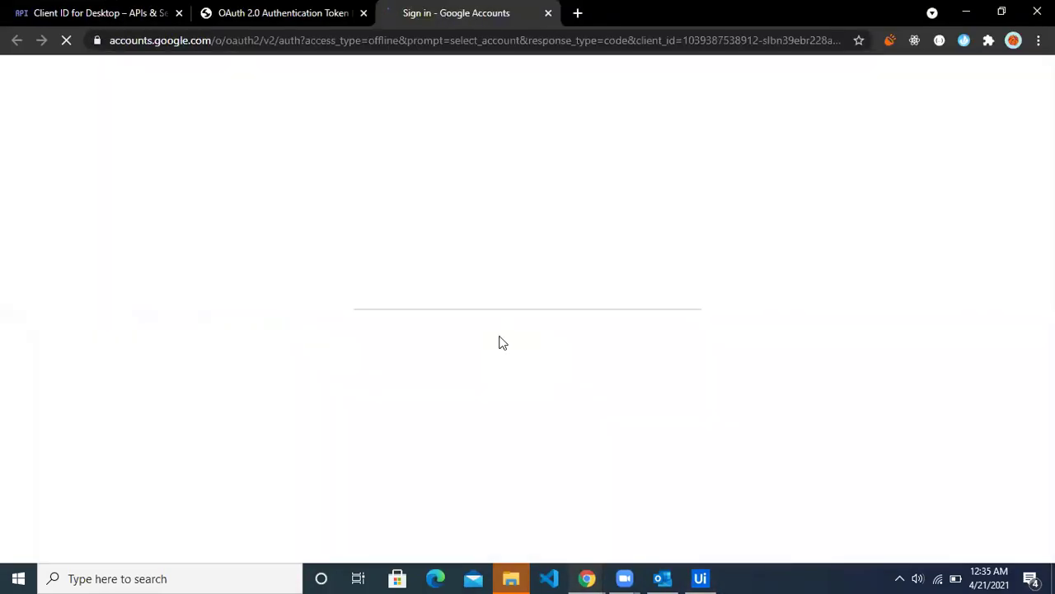
{"action": "left_click", "coordinate": [395, 330]}
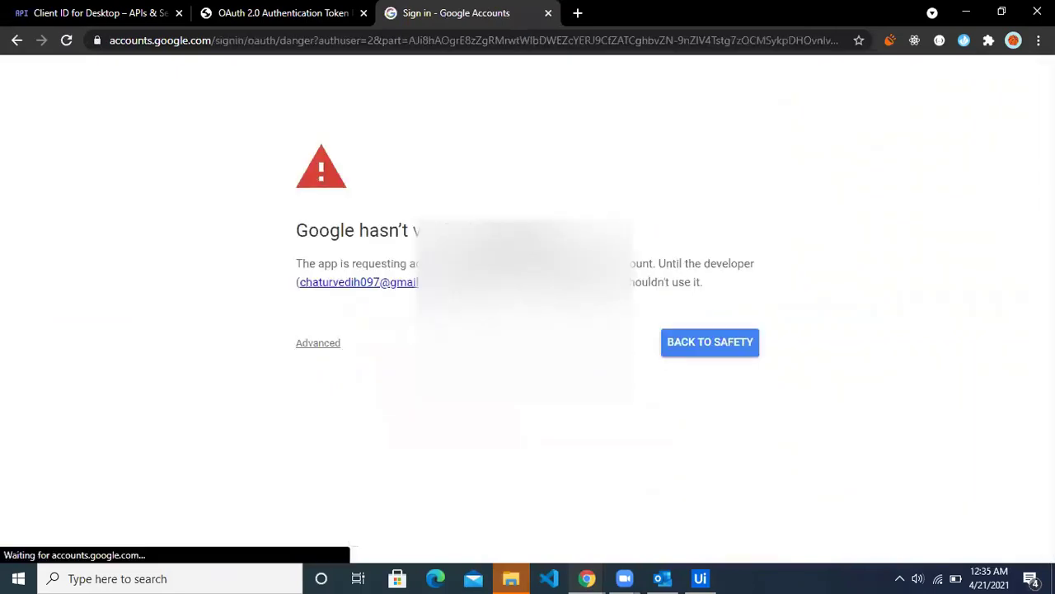
{"action": "left_click", "coordinate": [334, 347]}
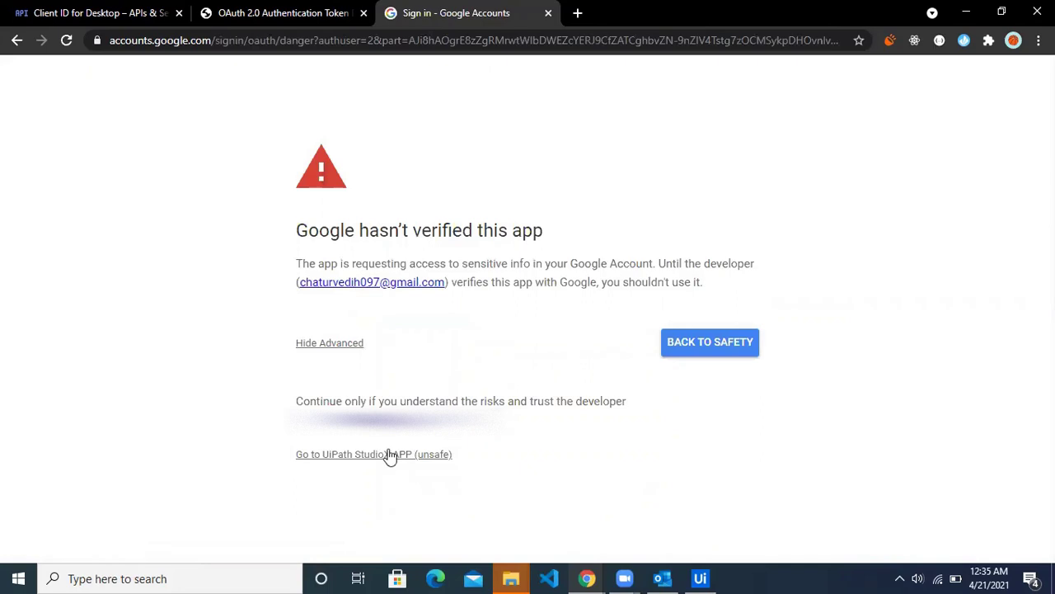
{"action": "left_click", "coordinate": [388, 454]}
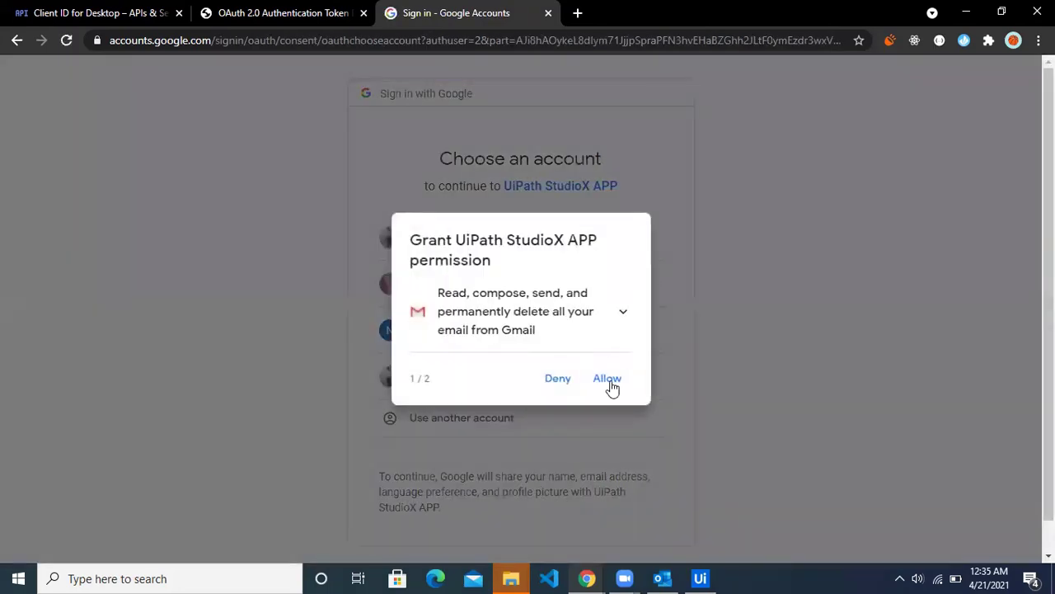
Step: Grant UiPath StudioX APP access to Gmail and Calendar, then return to StudioX
{"action": "left_click", "coordinate": [610, 387]}
{"action": "left_click", "coordinate": [608, 387]}
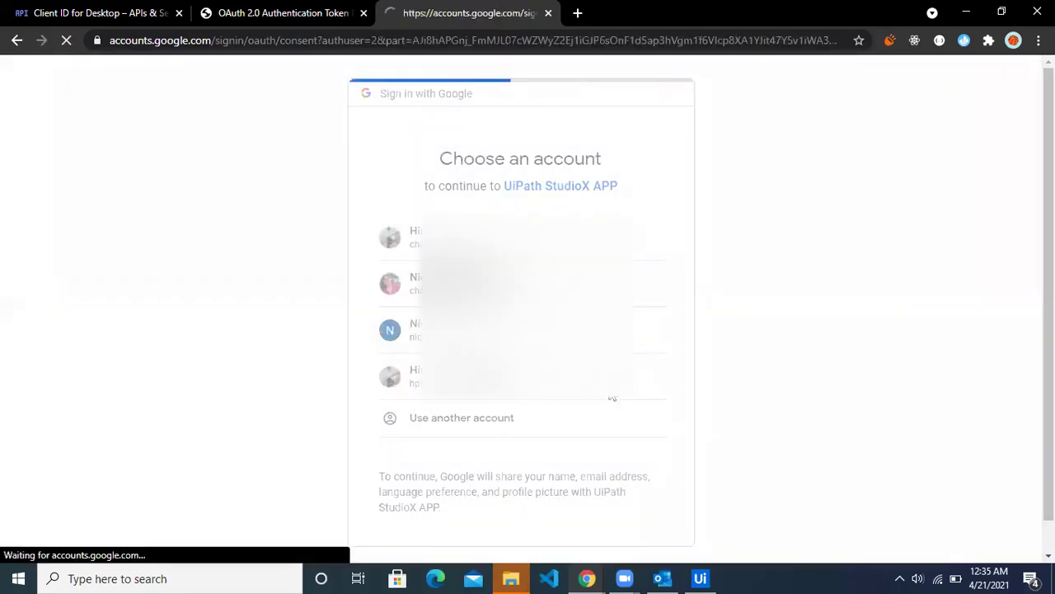
{"action": "scroll", "coordinate": [615, 429], "scroll_direction": "down", "scroll_amount": 3}
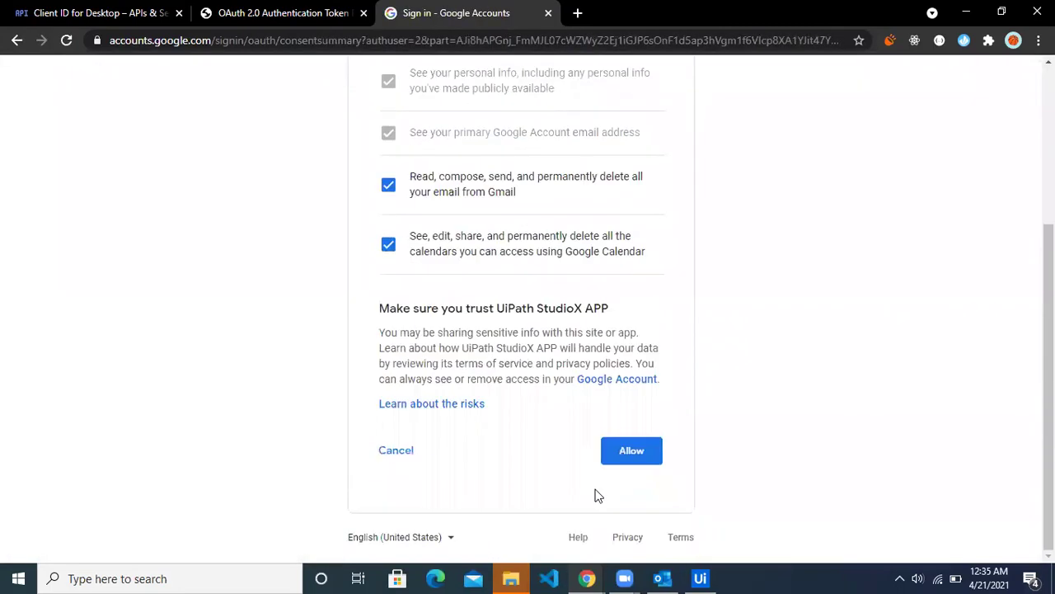
{"action": "left_click", "coordinate": [628, 450]}
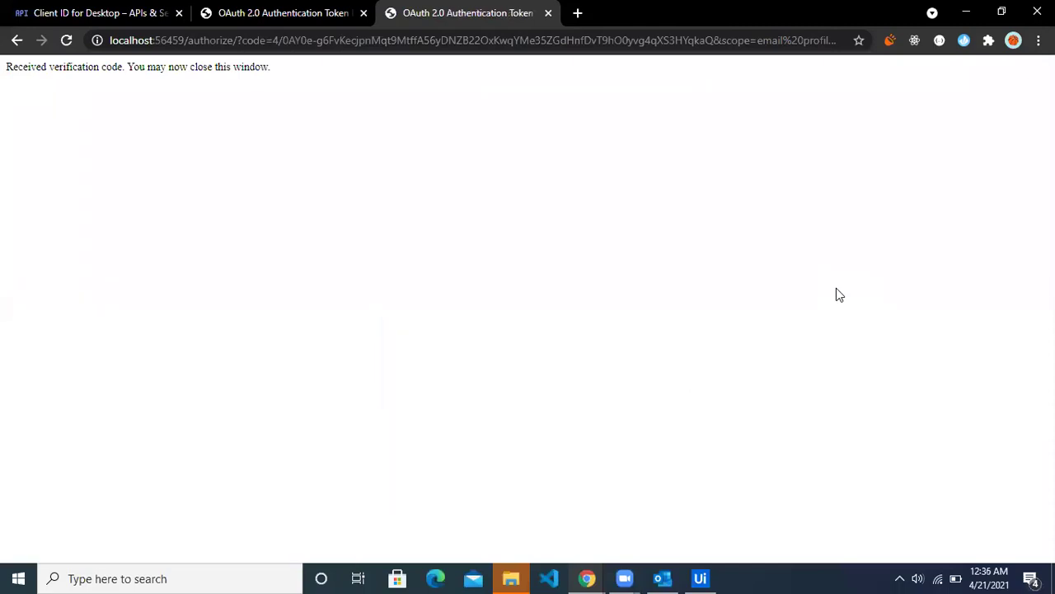
{"action": "left_click", "coordinate": [699, 575]}
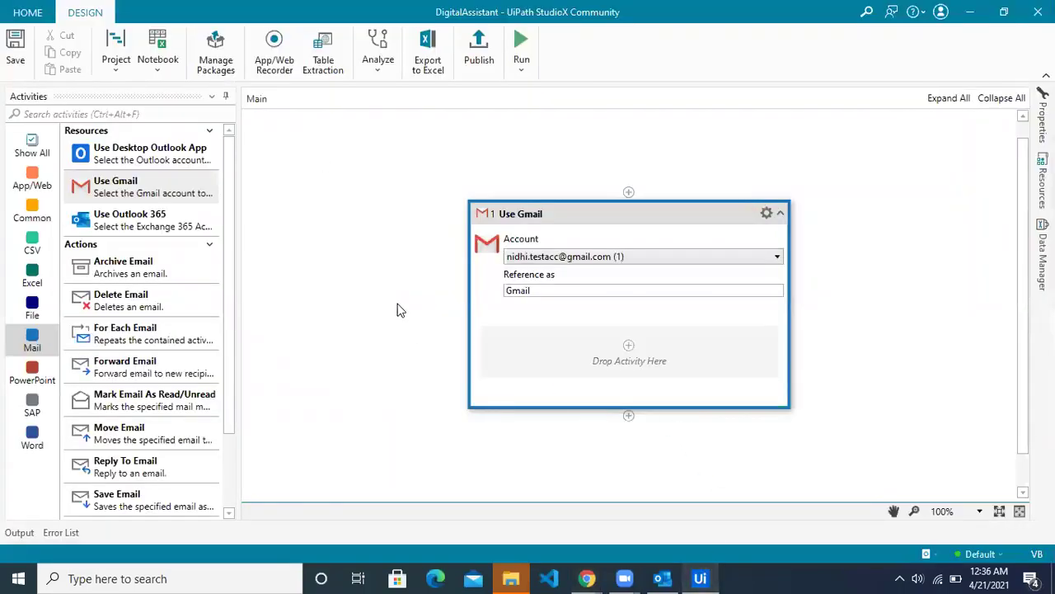
Step: Select the newly connected Gmail account marked (1) in Use Gmail and deselect the activity
{"action": "left_click", "coordinate": [636, 261]}
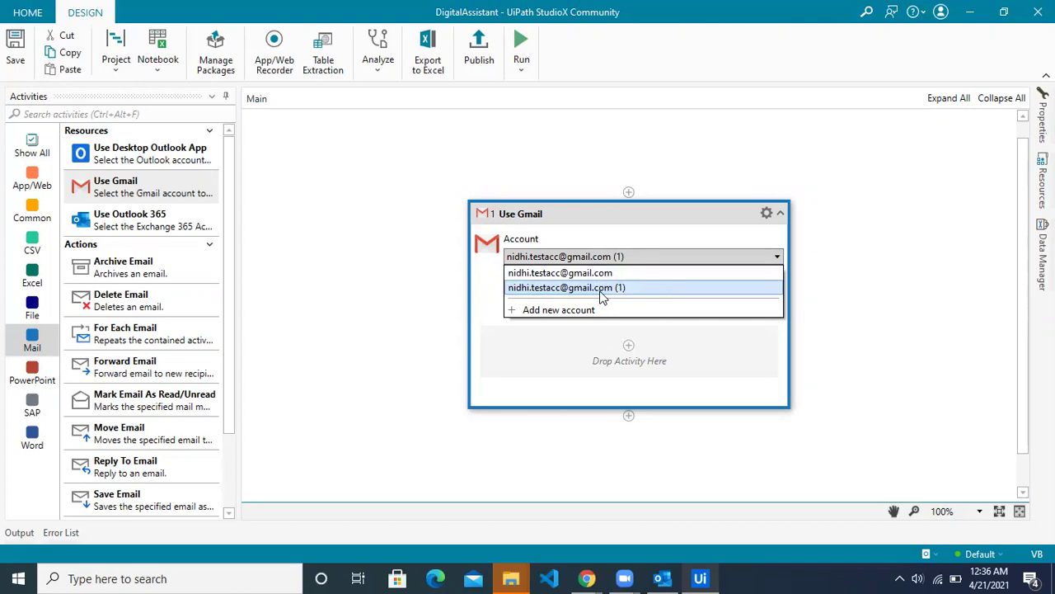
{"action": "left_click", "coordinate": [602, 288]}
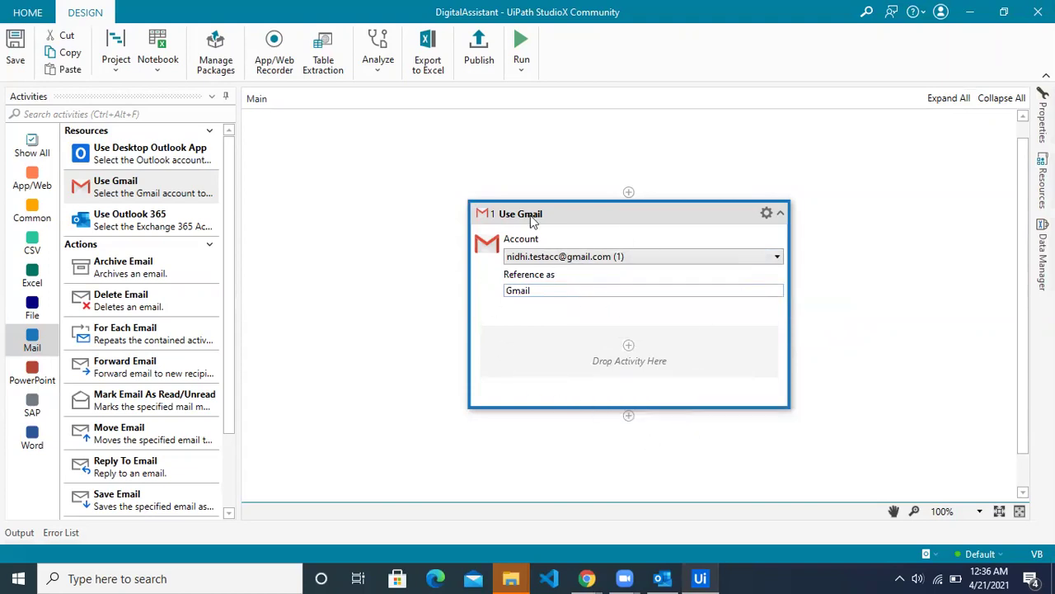
{"action": "left_click", "coordinate": [316, 397]}
{"action": "scroll", "coordinate": [316, 396], "scroll_direction": "down", "scroll_amount": 1}
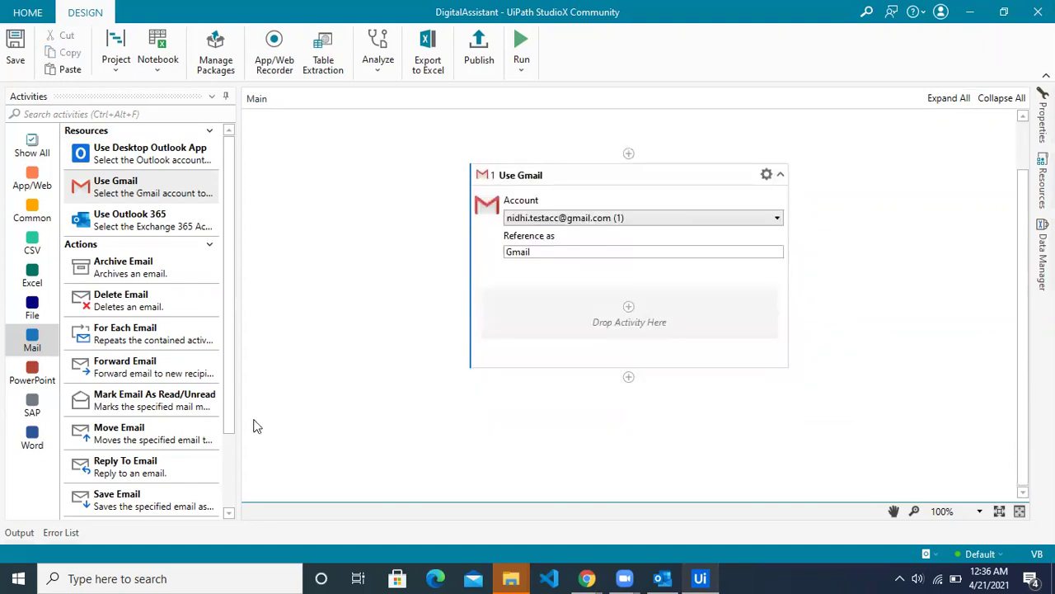
{"action": "scroll", "coordinate": [172, 468], "scroll_direction": "down", "scroll_amount": 2}
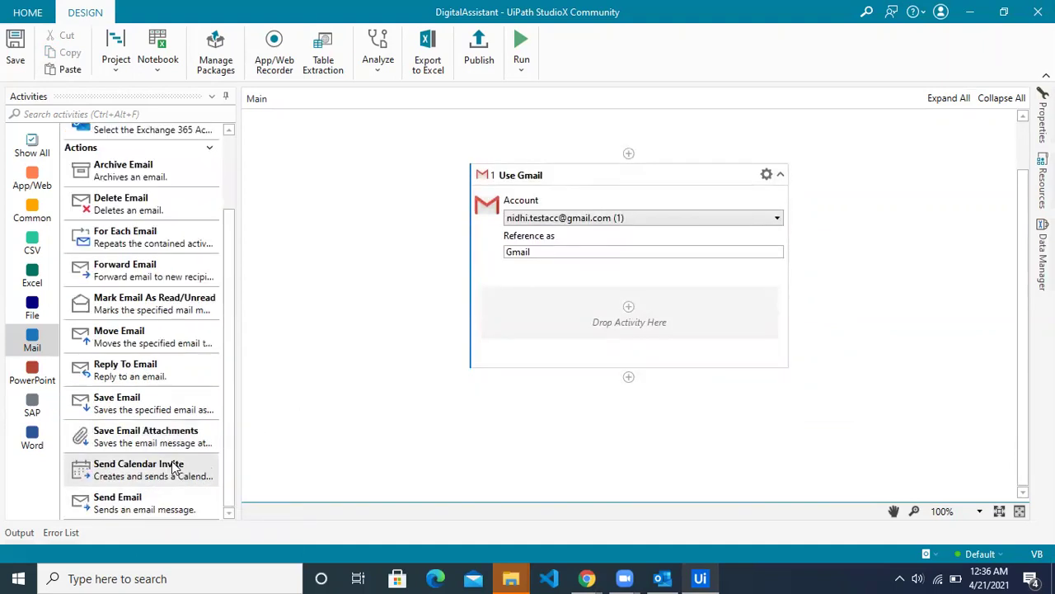
Step: Drop a Send Email activity into Use Gmail with the Outlook recipient's address as plain-text To
{"action": "left_click_drag", "start_coordinate": [141, 509], "coordinate": [629, 312]}
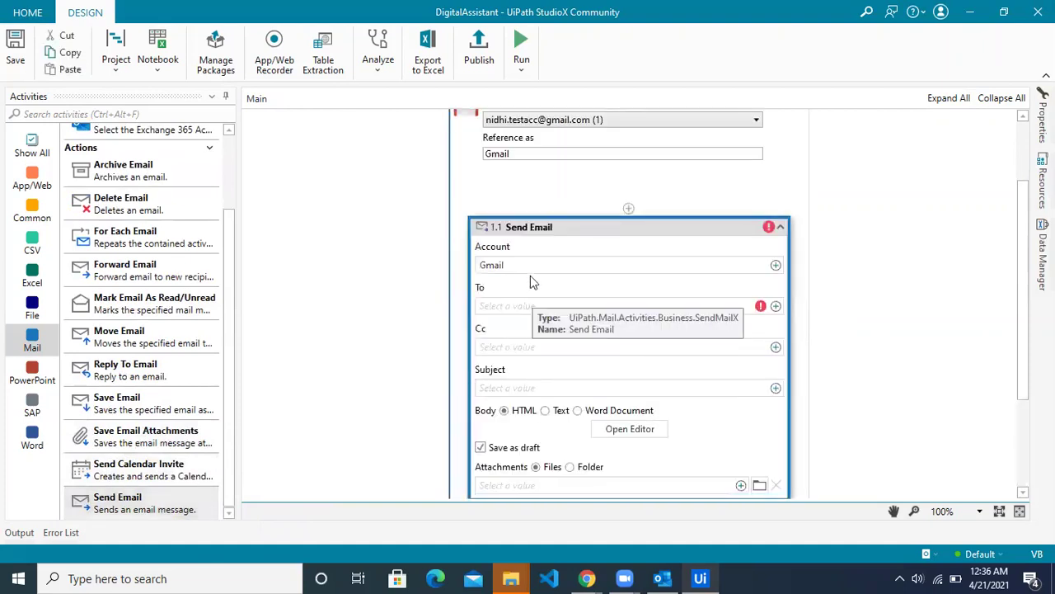
{"action": "left_click", "coordinate": [775, 306]}
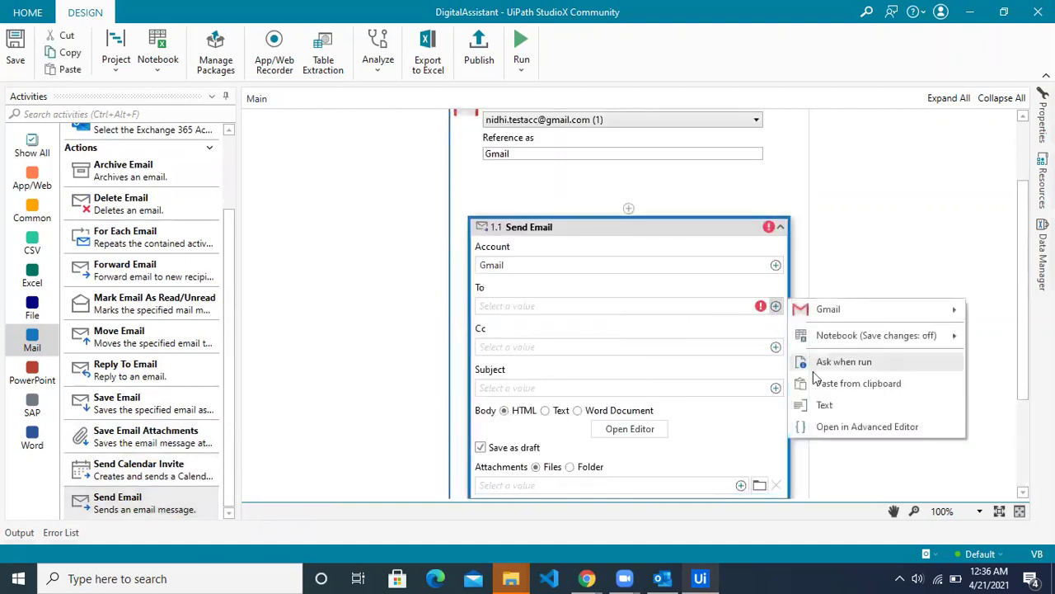
{"action": "left_click", "coordinate": [825, 403]}
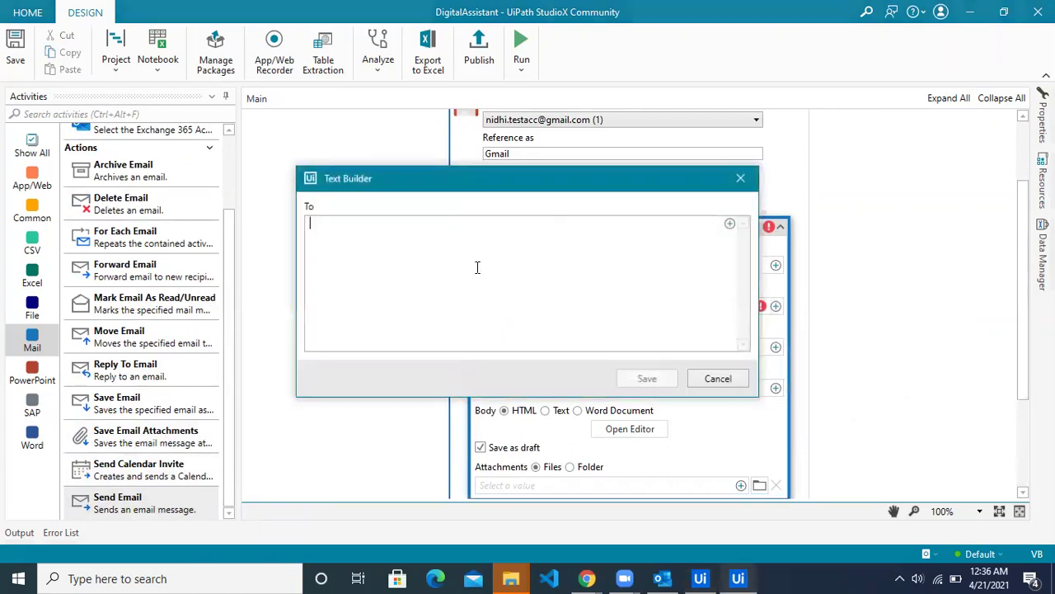
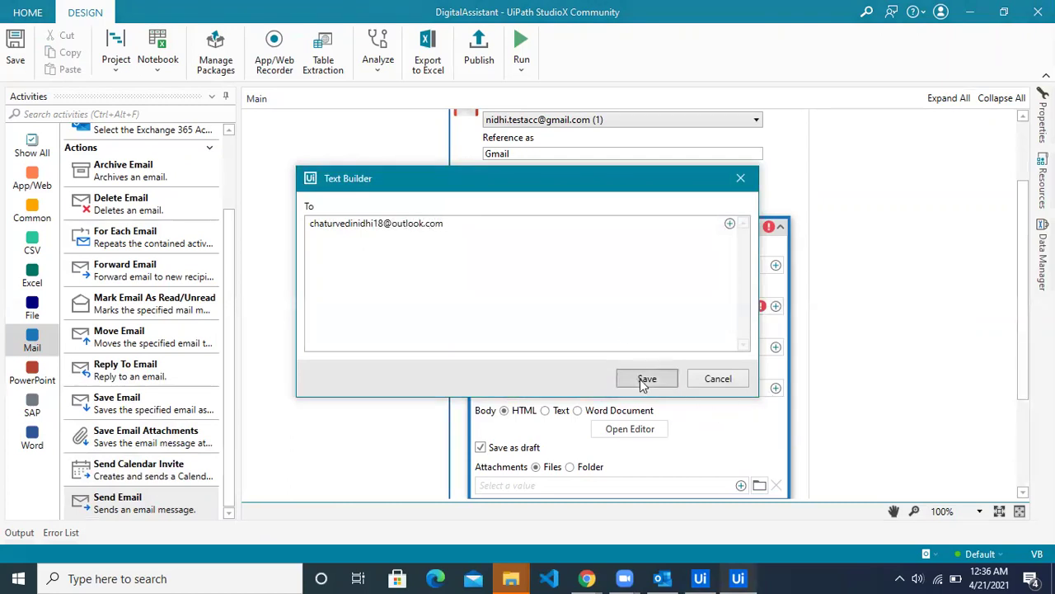
{"action": "left_click", "coordinate": [645, 378]}
{"action": "scroll", "coordinate": [835, 363], "scroll_direction": "down", "scroll_amount": 2}
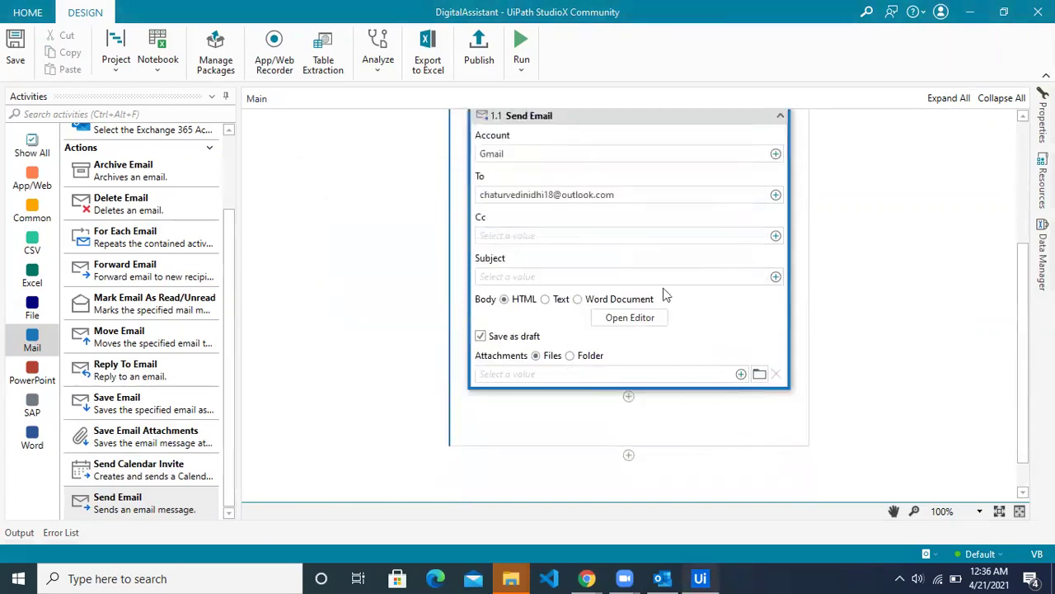
Step: Set the Send Email subject to 'Tetsing' and uncheck Save as draft
{"action": "left_click", "coordinate": [775, 277]}
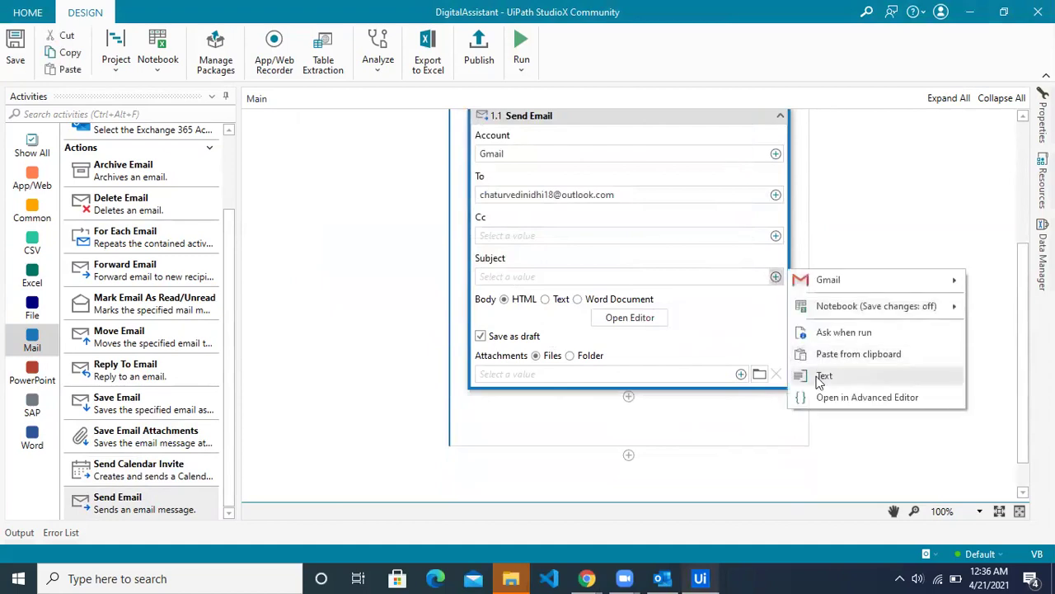
{"action": "left_click", "coordinate": [812, 373]}
{"action": "type", "text": "Tetsing"}
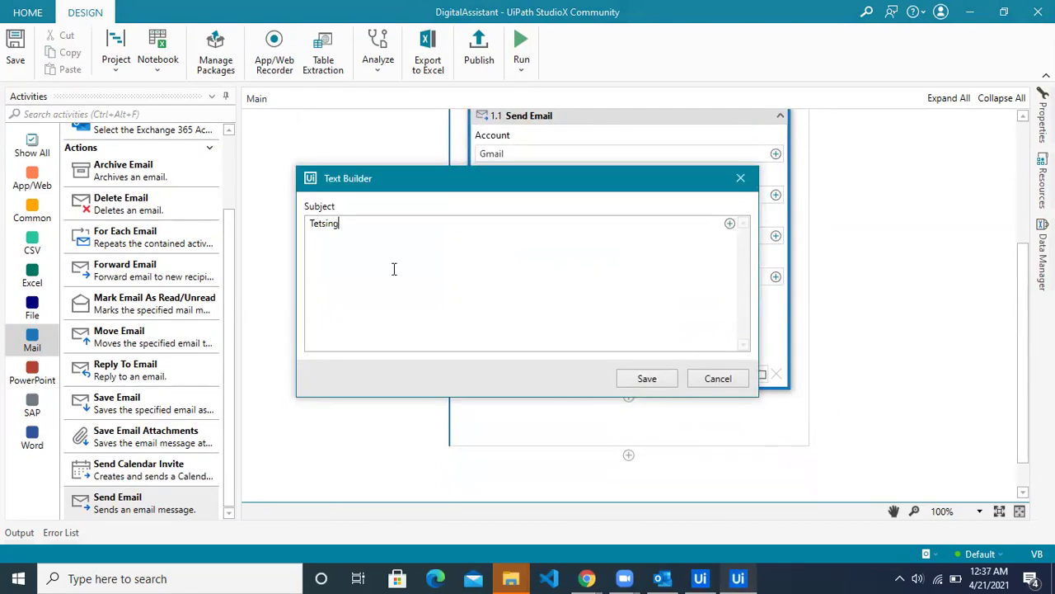
{"action": "left_click", "coordinate": [656, 377]}
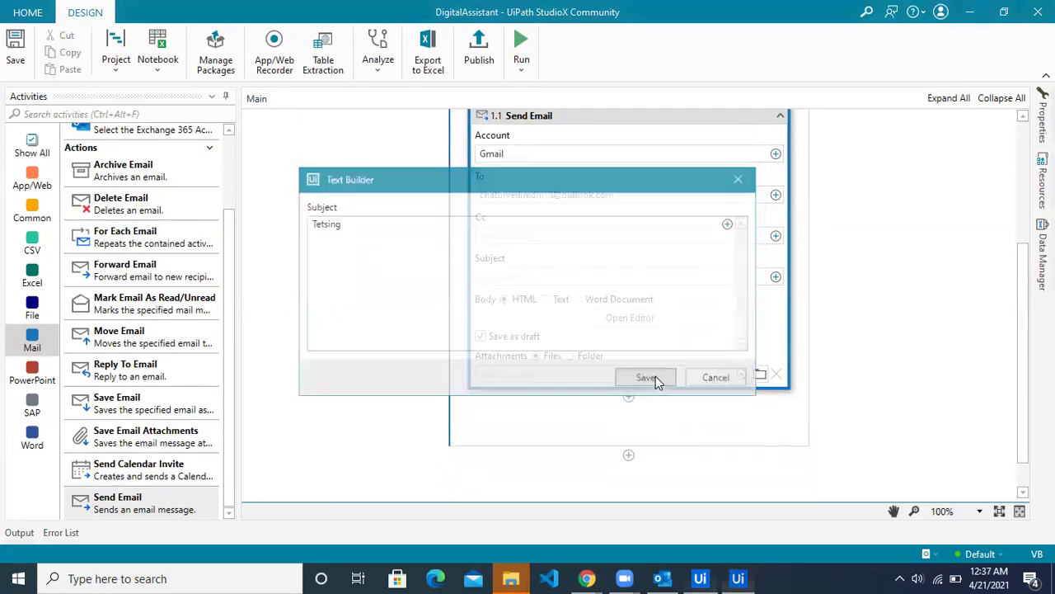
{"action": "left_click", "coordinate": [480, 335]}
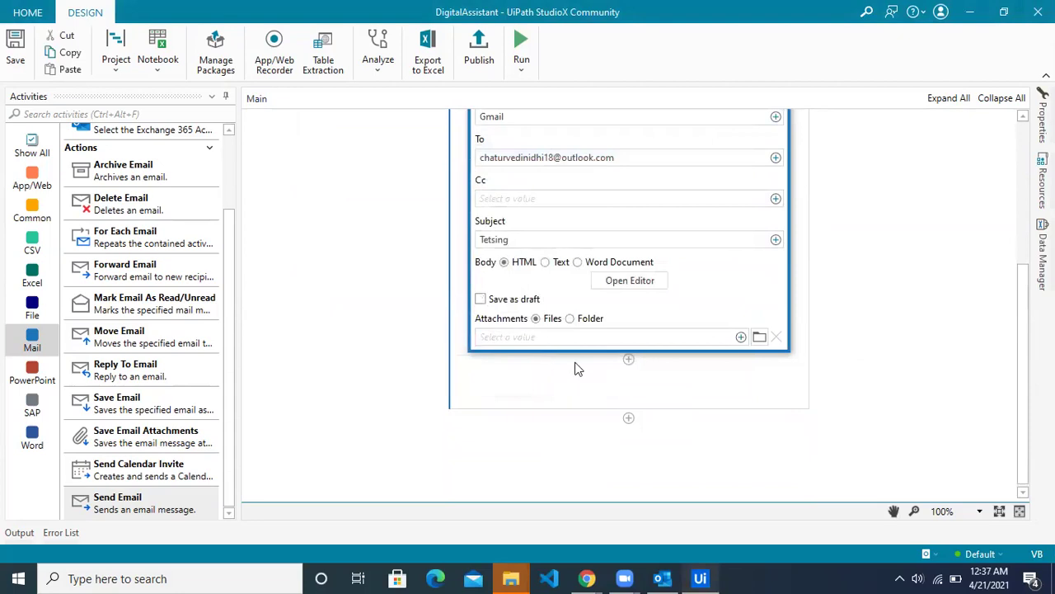
{"action": "left_click", "coordinate": [884, 371]}
{"action": "scroll", "coordinate": [884, 371], "scroll_direction": "up", "scroll_amount": 2}
{"action": "scroll", "coordinate": [883, 371], "scroll_direction": "up", "scroll_amount": 2}
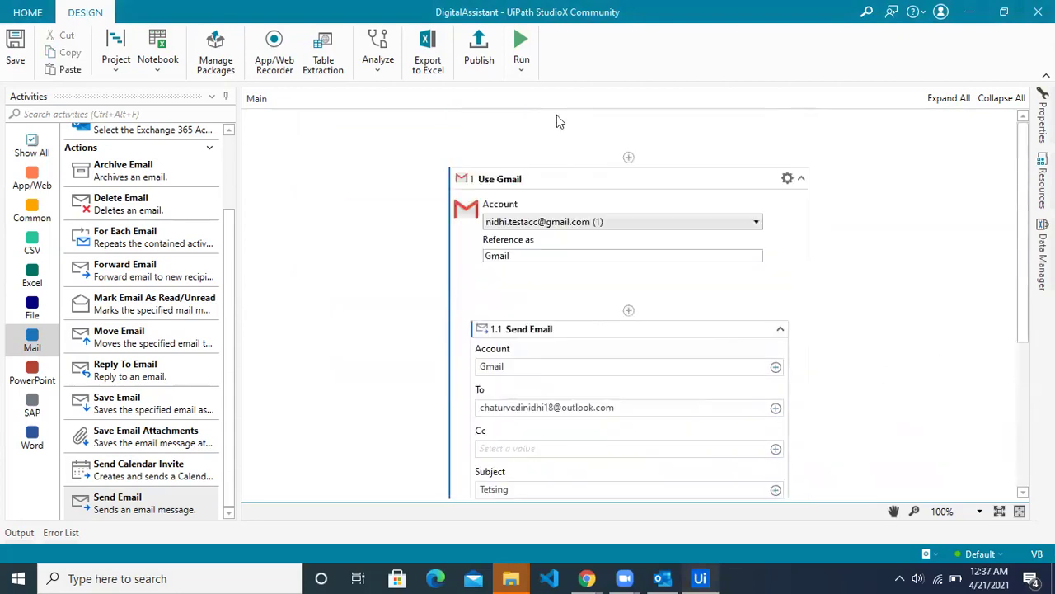
Step: Run the workflow, glance at the Outlook inbox, and return to StudioX to check the run
{"action": "left_click", "coordinate": [521, 42]}
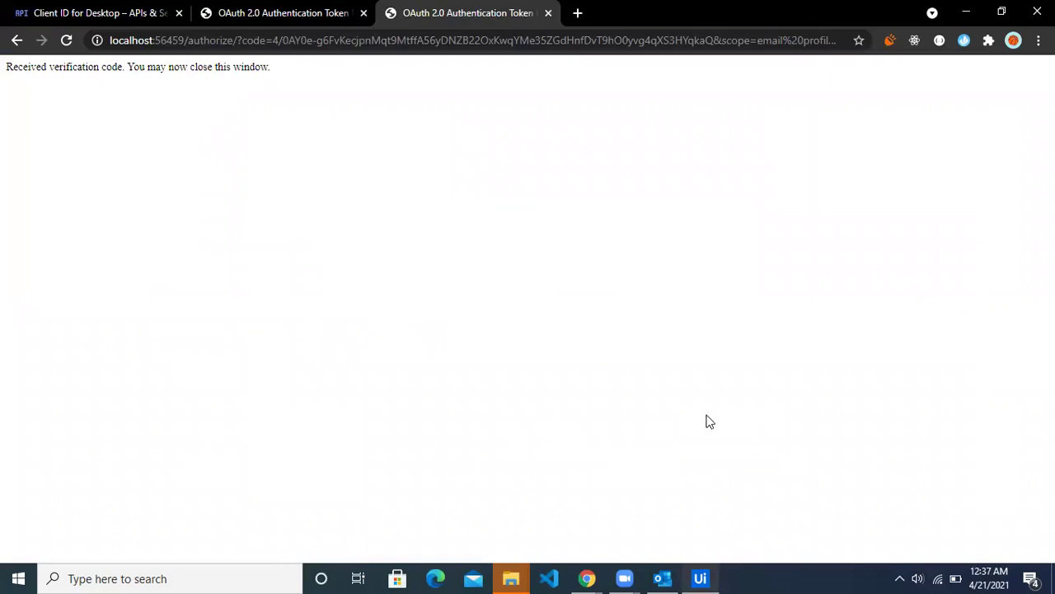
{"action": "left_click", "coordinate": [700, 578]}
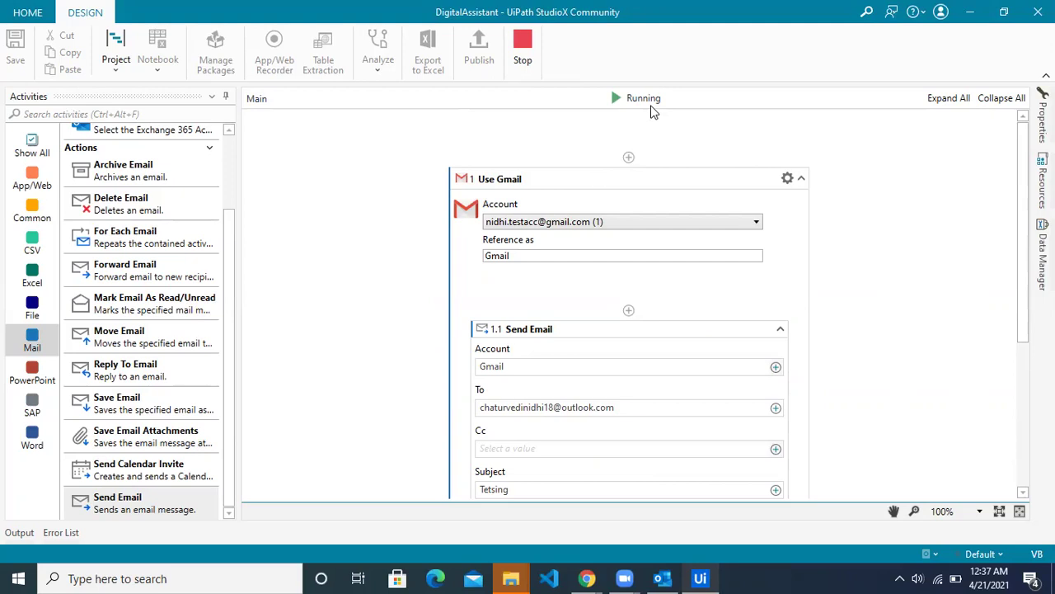
{"action": "left_click", "coordinate": [663, 578]}
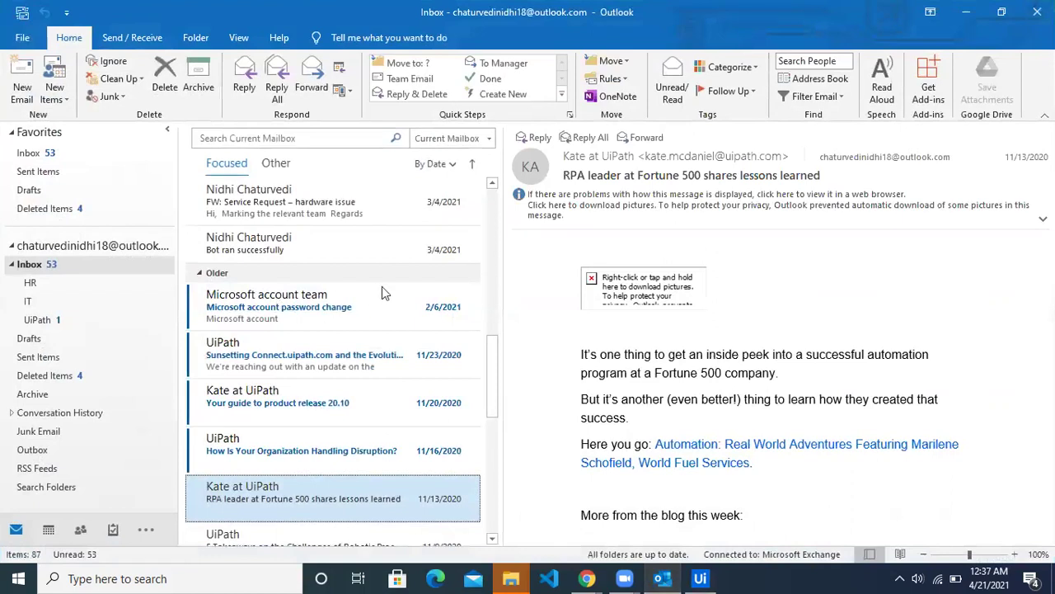
{"action": "scroll", "coordinate": [498, 358], "scroll_direction": "up", "scroll_amount": 10}
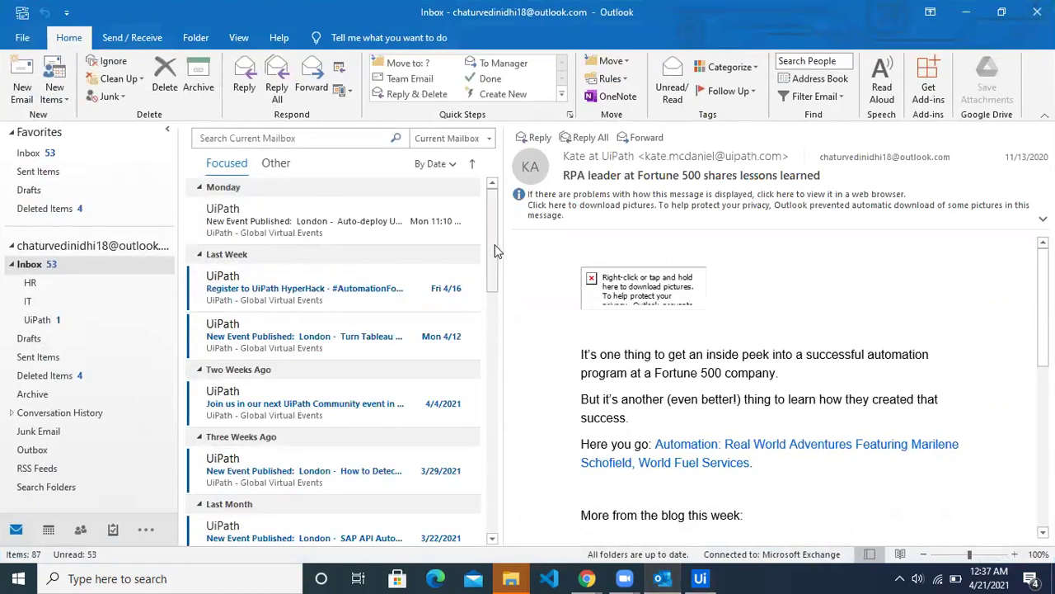
{"action": "left_click", "coordinate": [700, 578]}
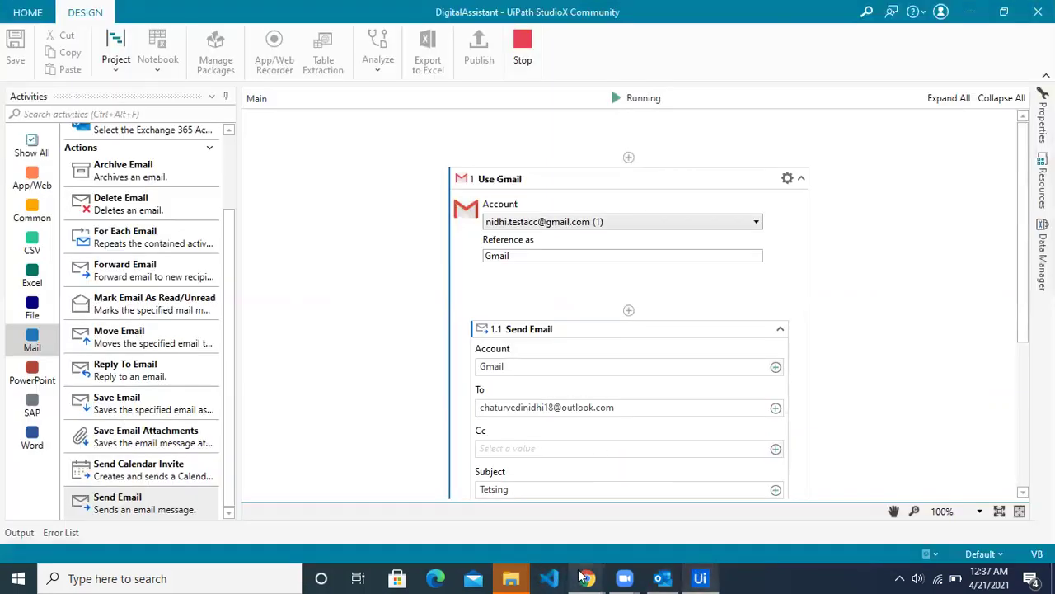
Step: Close the leftover verification code and OAuth token tabs in Chrome and minimize the browser
{"action": "mouse_move", "coordinate": [586, 578]}
{"action": "left_click", "coordinate": [625, 525]}
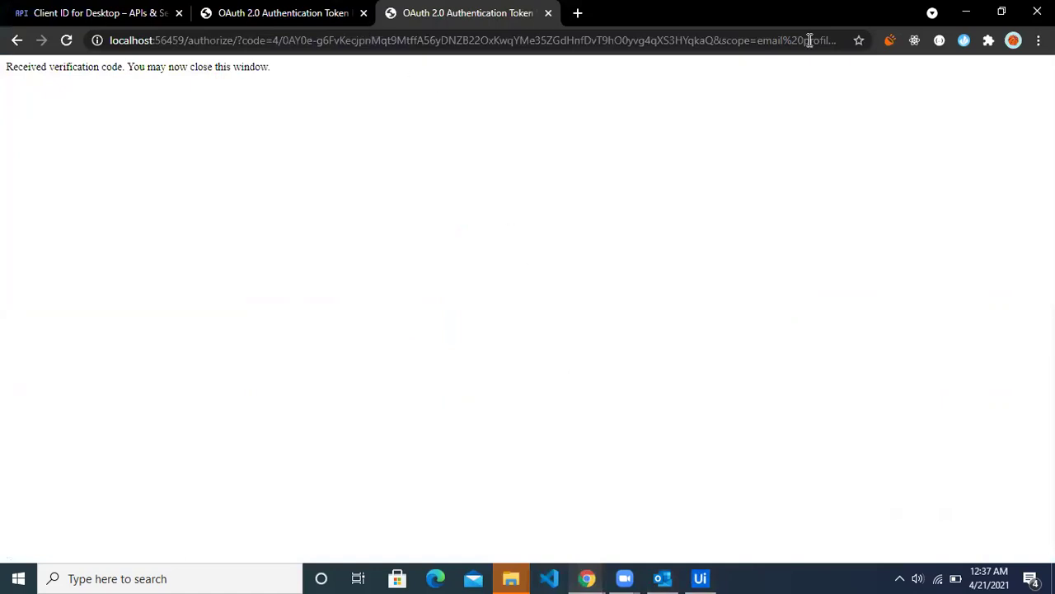
{"action": "left_click", "coordinate": [991, 14]}
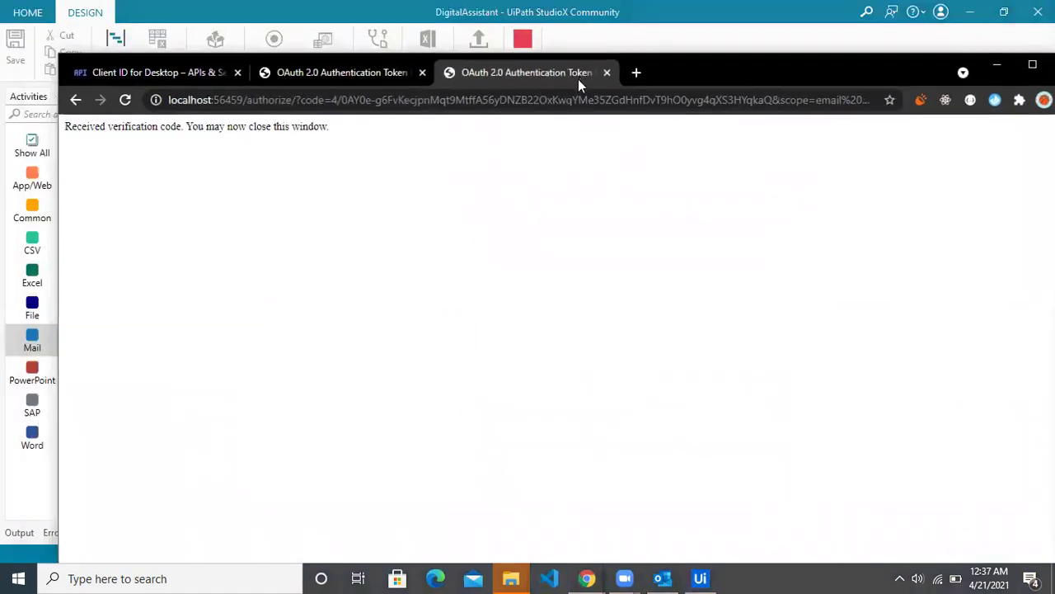
{"action": "left_click", "coordinate": [610, 71]}
{"action": "left_click", "coordinate": [422, 73]}
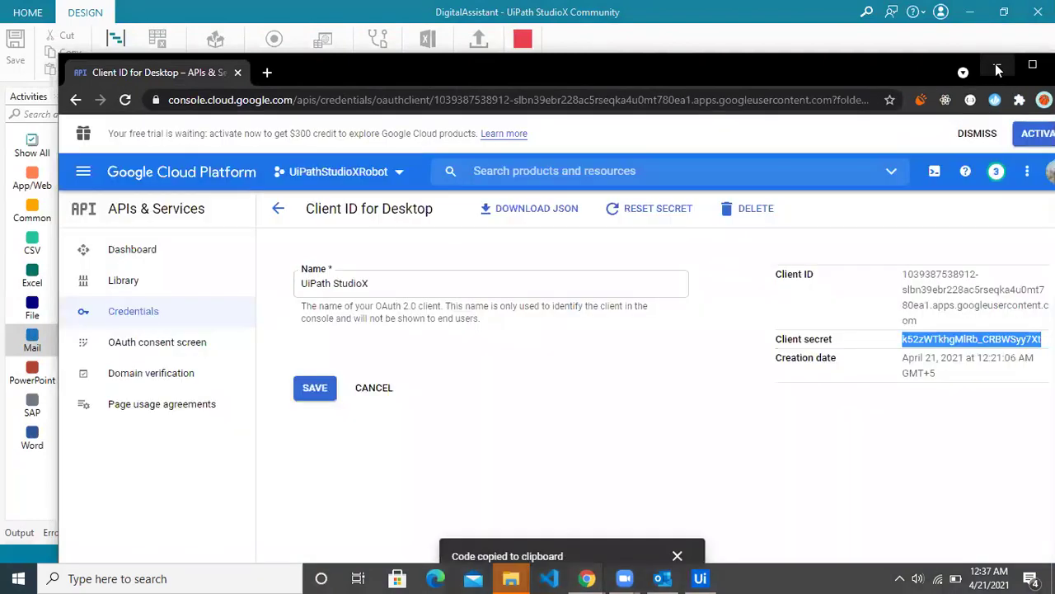
{"action": "left_click", "coordinate": [998, 67]}
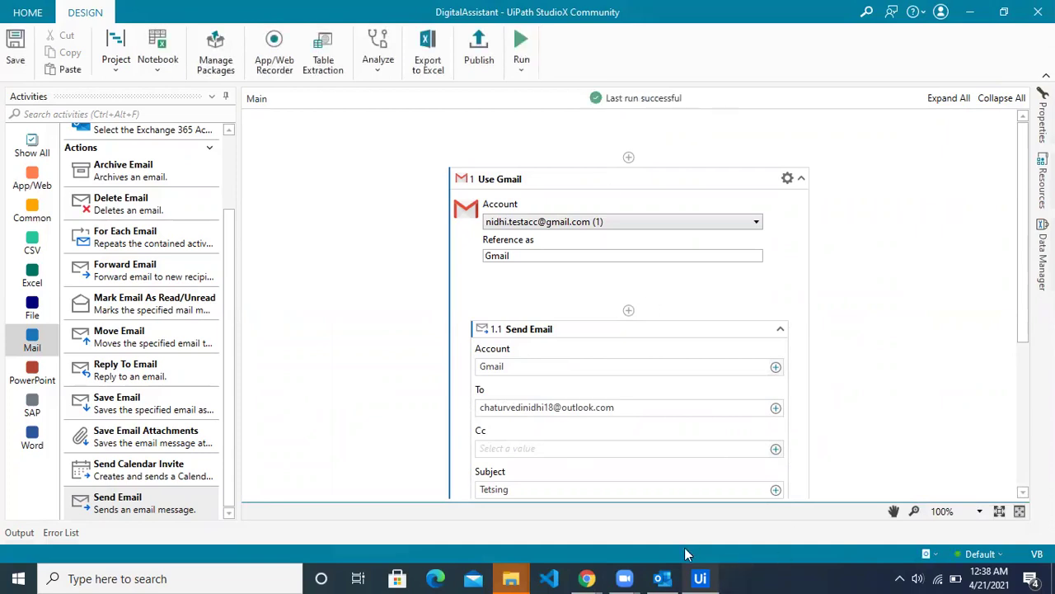
Step: Open the new Tetsing email at the top of the Outlook inbox
{"action": "left_click", "coordinate": [667, 578]}
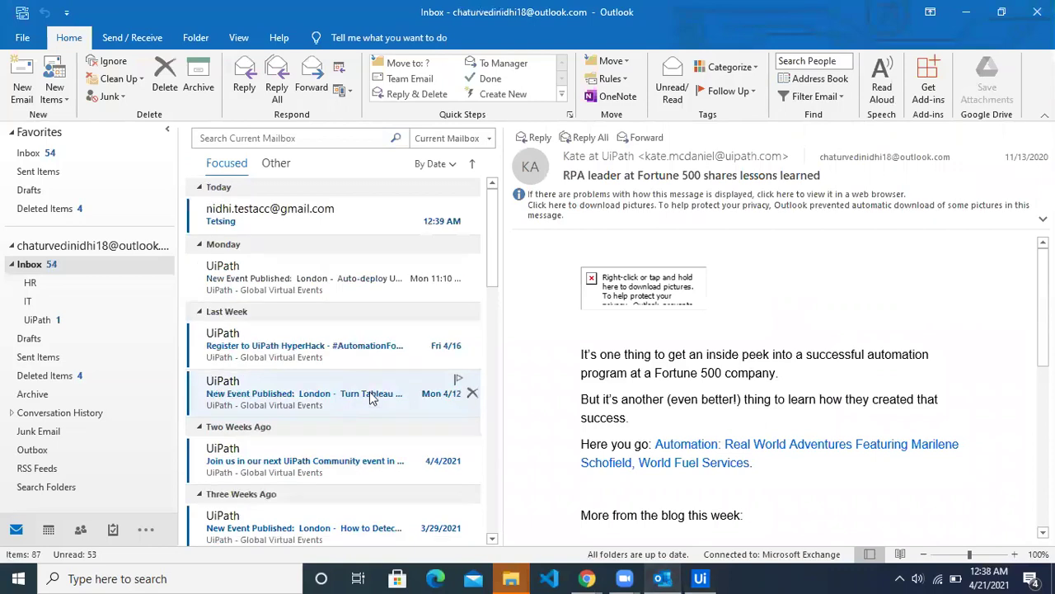
{"action": "left_click", "coordinate": [280, 221]}
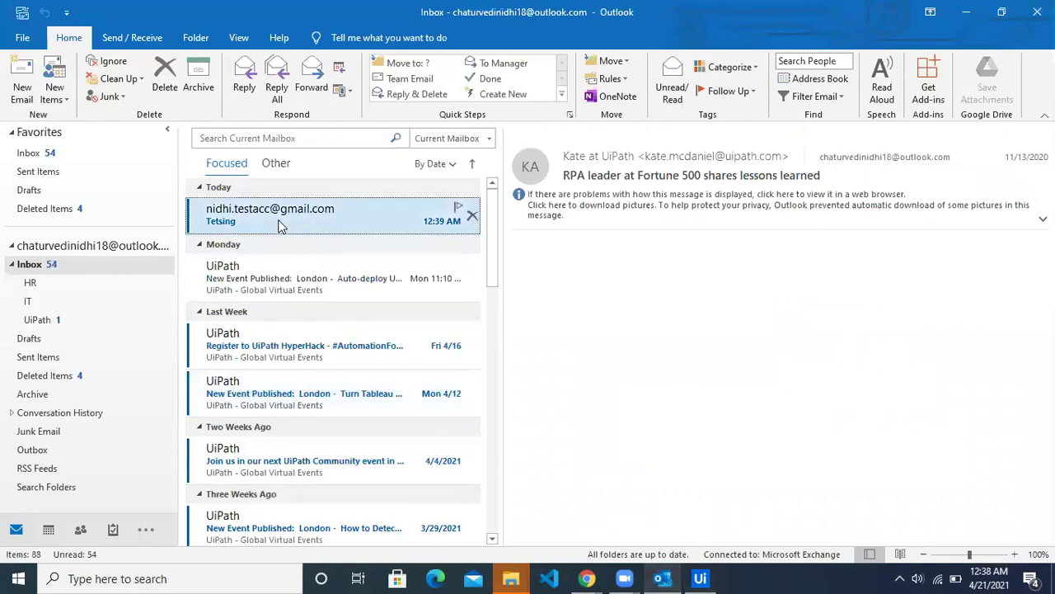